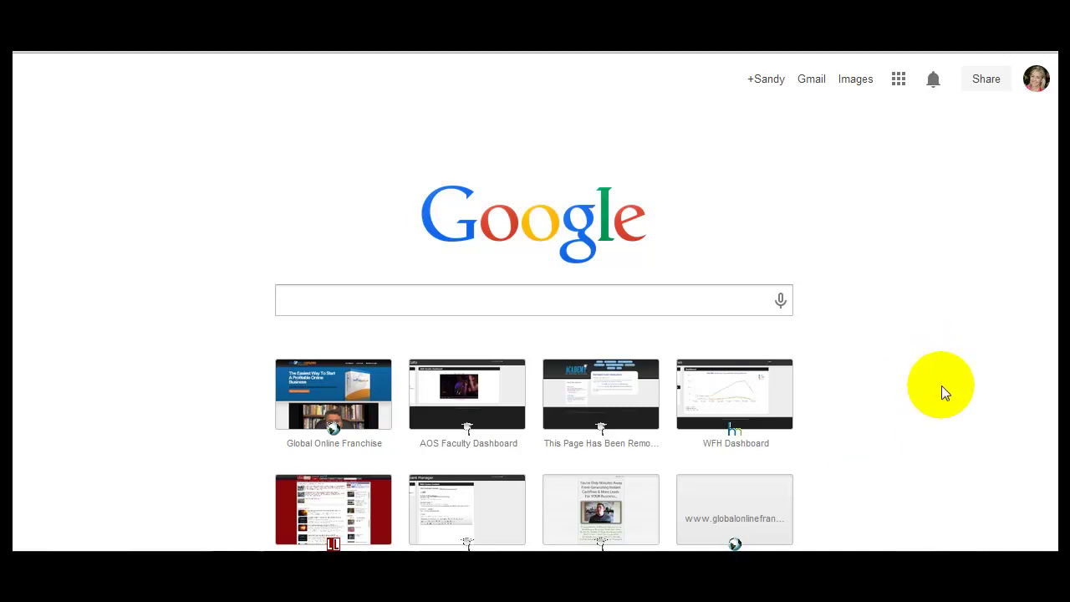
# Search Google for "pixlr" and open the Pixlr.com photo editor website from the results.
pyautogui.click(301, 299)
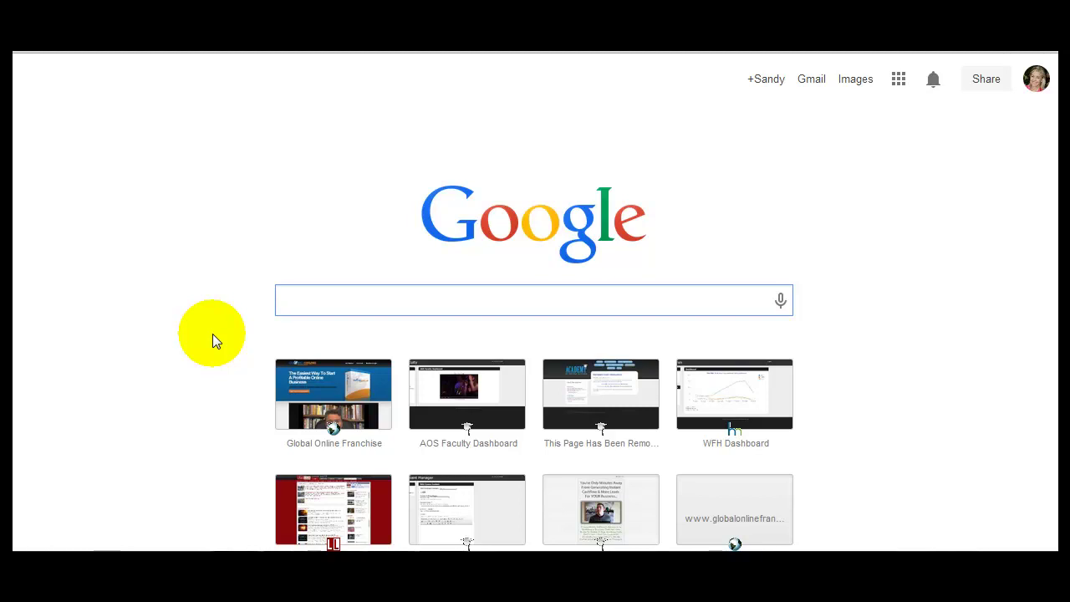
pyautogui.write('pi')
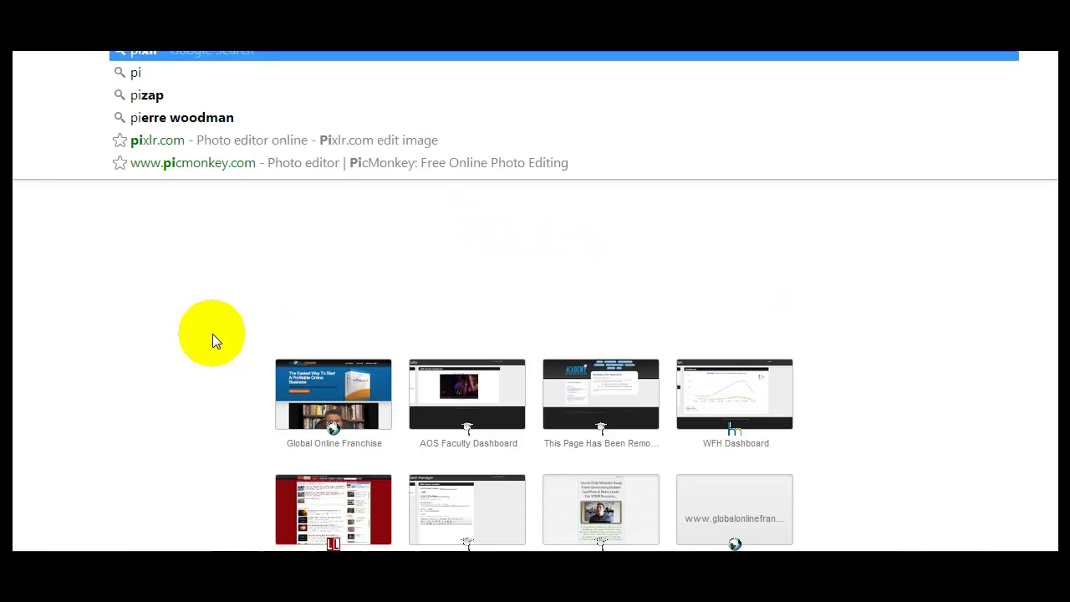
pyautogui.write('xlr')
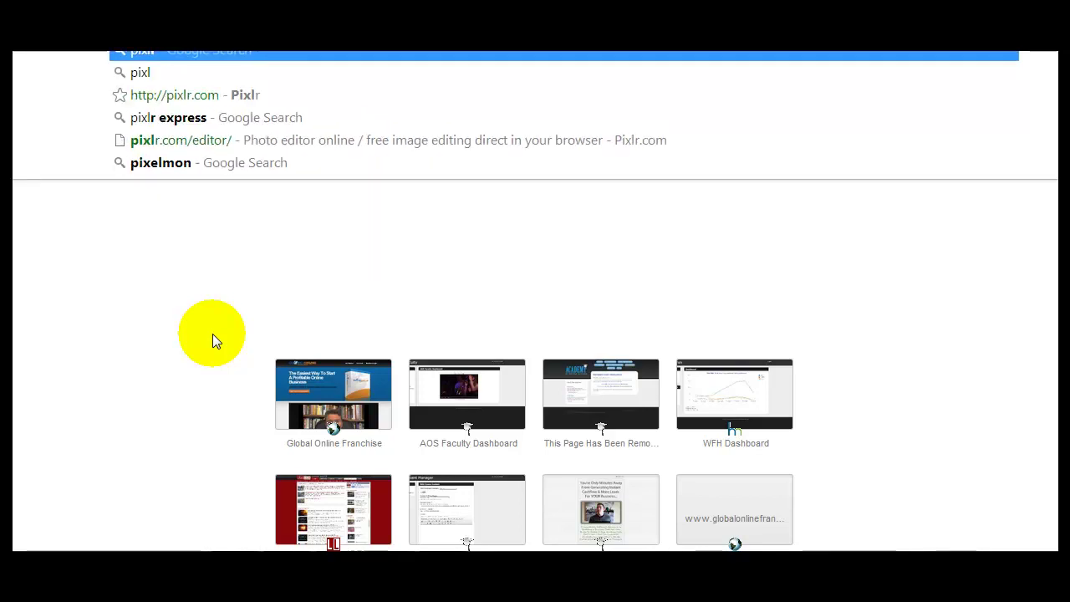
pyautogui.press('Return')
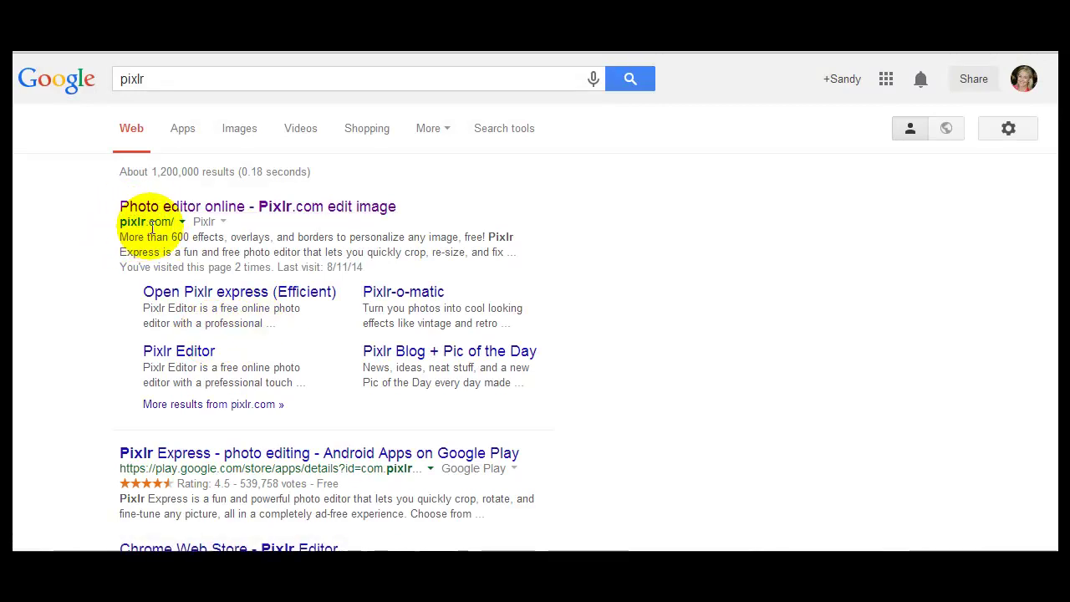
pyautogui.click(175, 211)
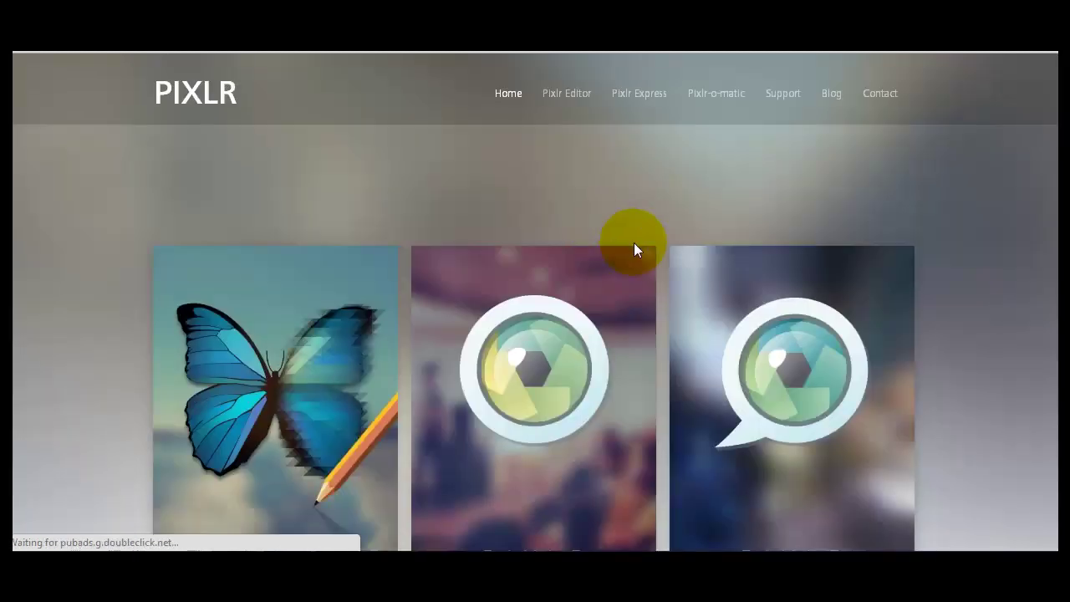
# Launch Pixlr Editor from the app choices on the Pixlr home page.
pyautogui.scroll(-4, 943, 362)
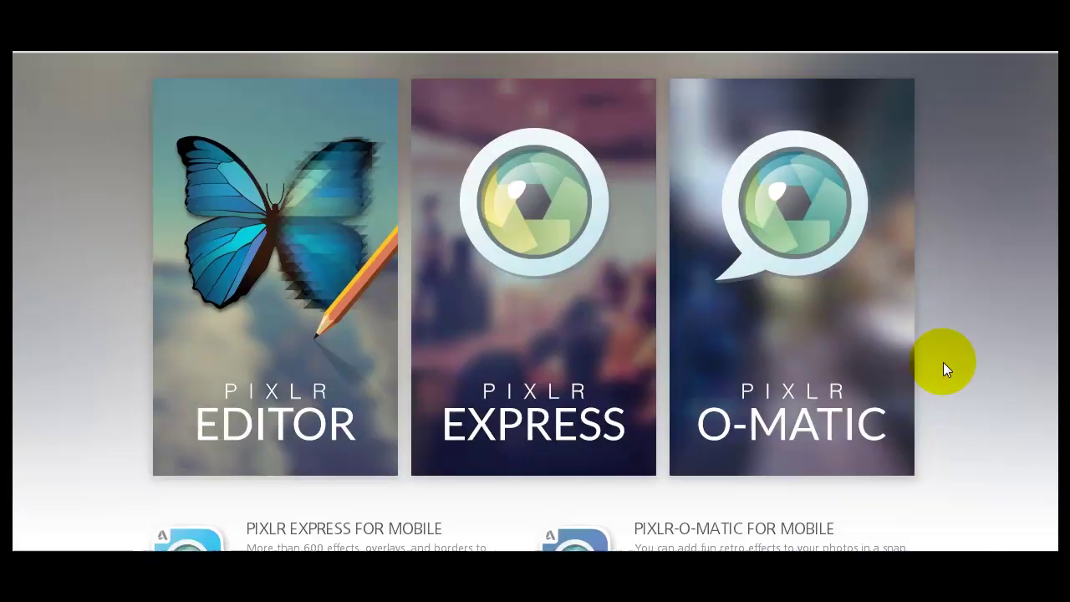
pyautogui.scroll(1, 943, 362)
pyautogui.scroll(3, 382, 359)
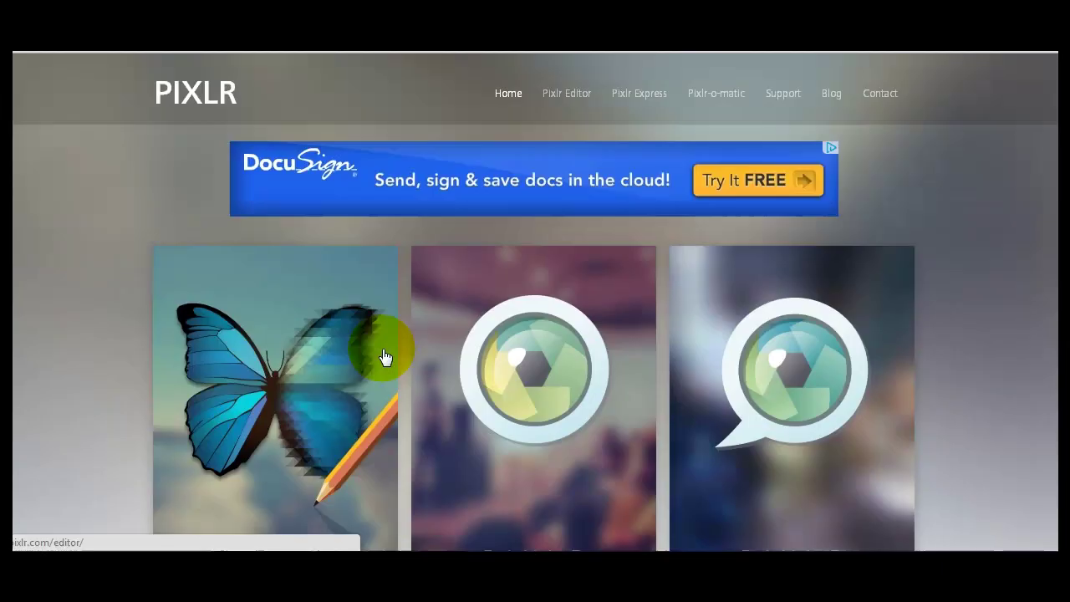
pyautogui.scroll(-4, 287, 306)
pyautogui.click(282, 313)
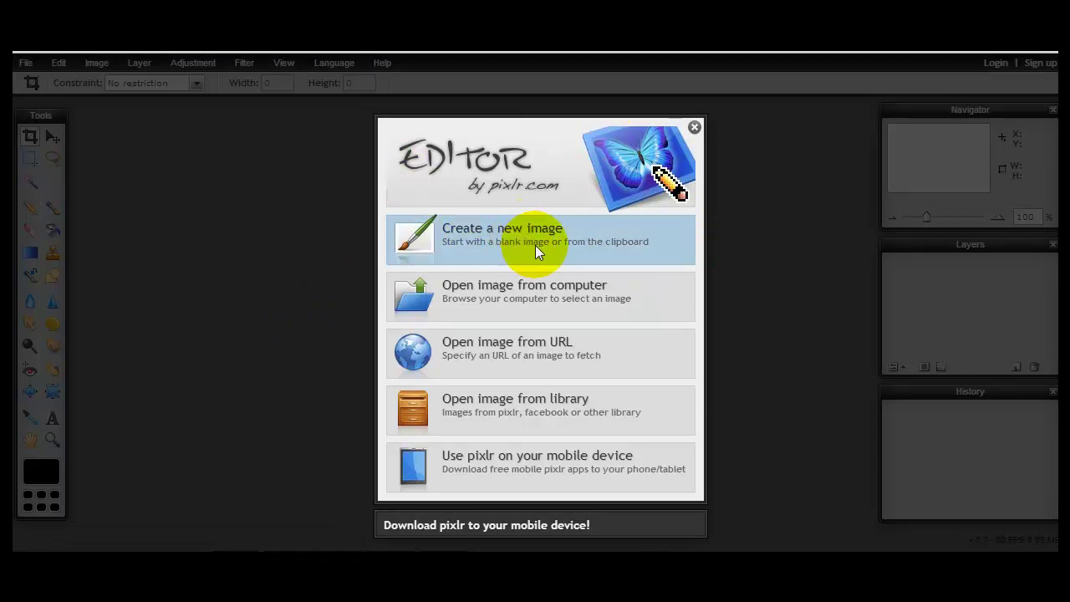
# Create a new blank image with a width of 350 and a height of 350 pixels.
pyautogui.click(475, 237)
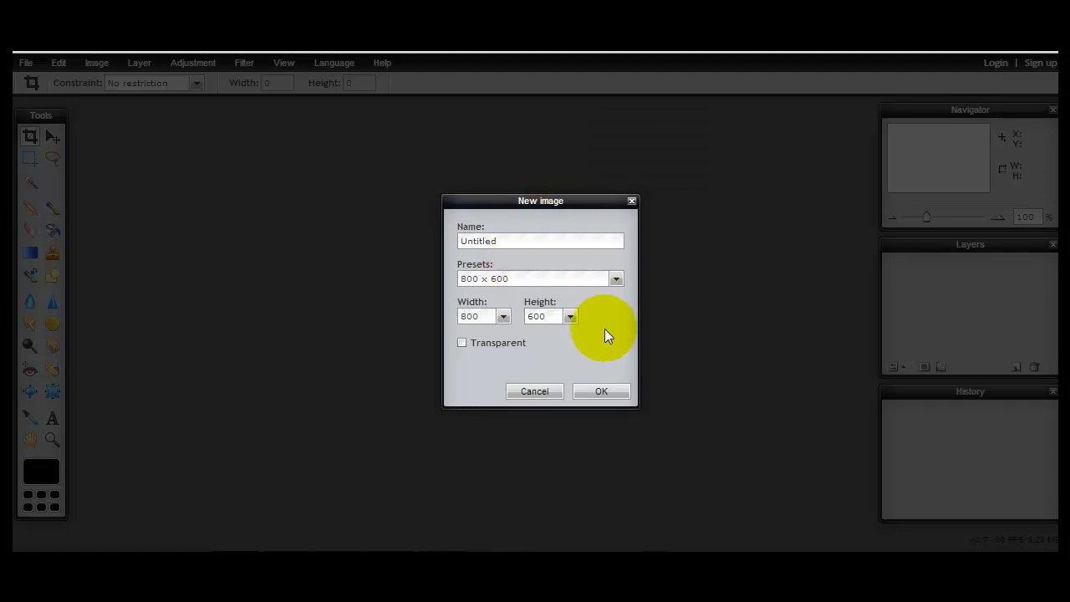
pyautogui.click(488, 316)
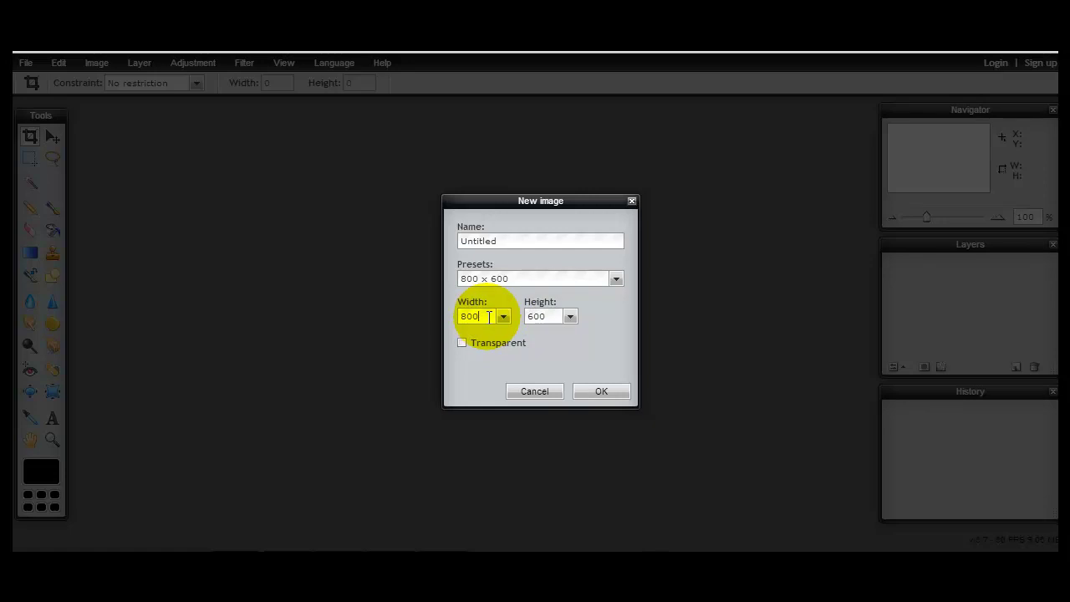
pyautogui.moveTo(488, 316); pyautogui.dragTo(459, 322)
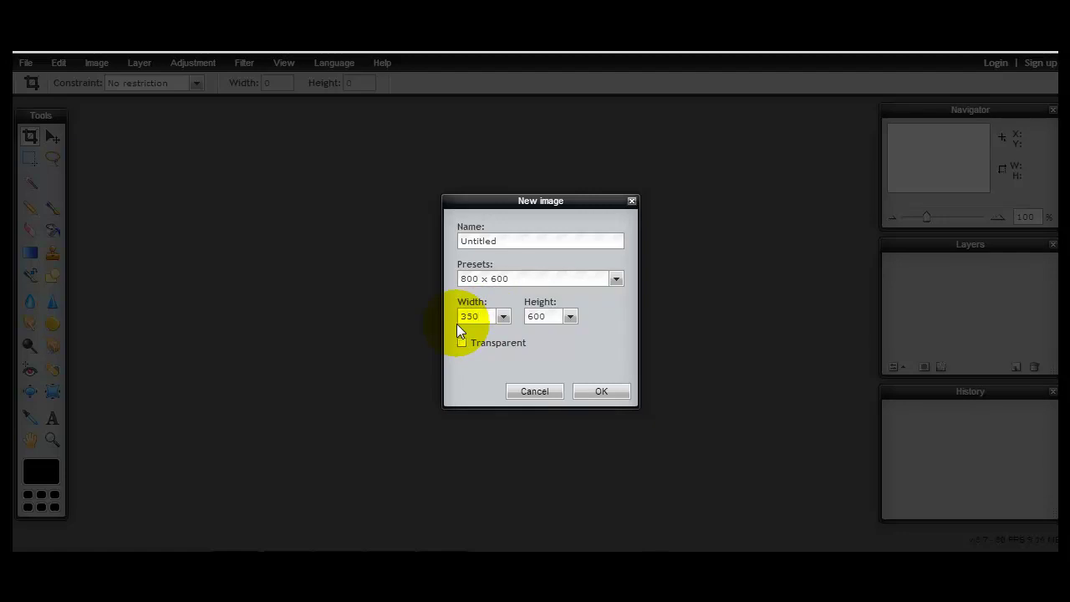
pyautogui.doubleClick(552, 317)
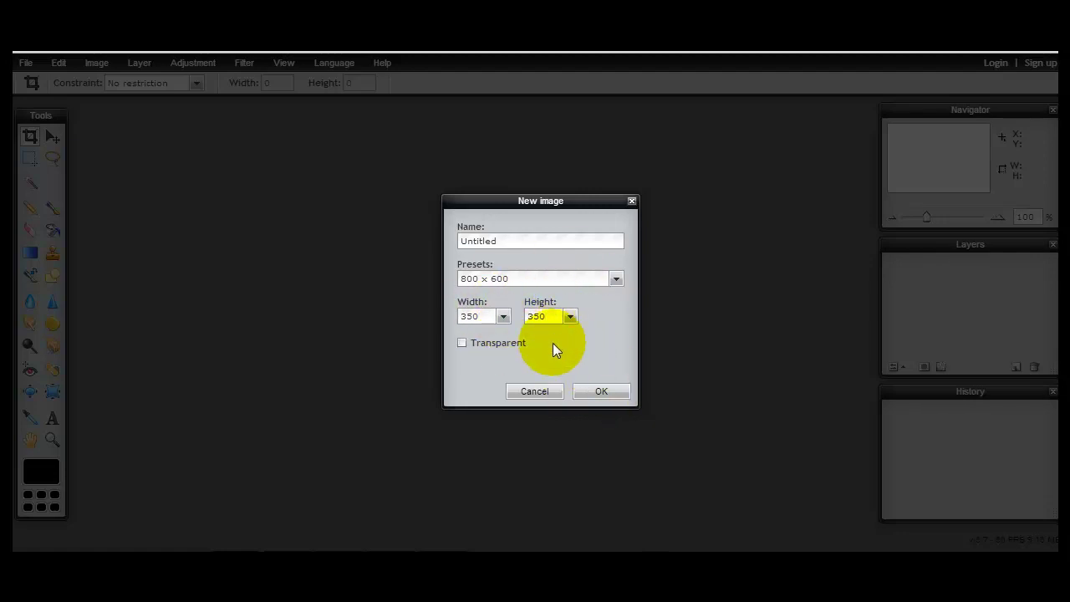
pyautogui.click(605, 390)
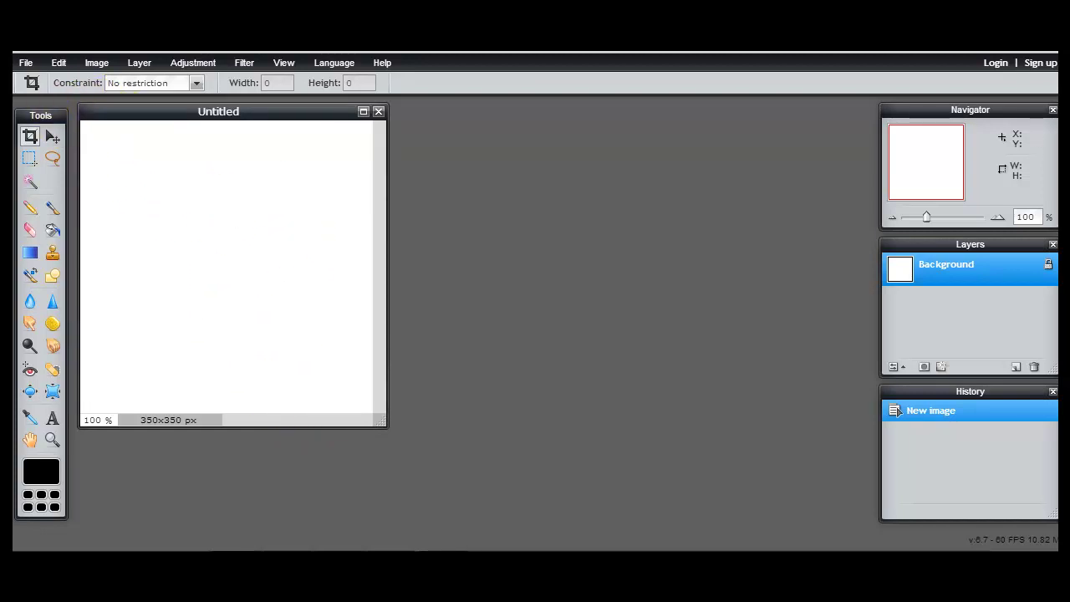
# Save the blank image to the computer as a JPEG, giving it the name FB Ad Template.
pyautogui.click(25, 66)
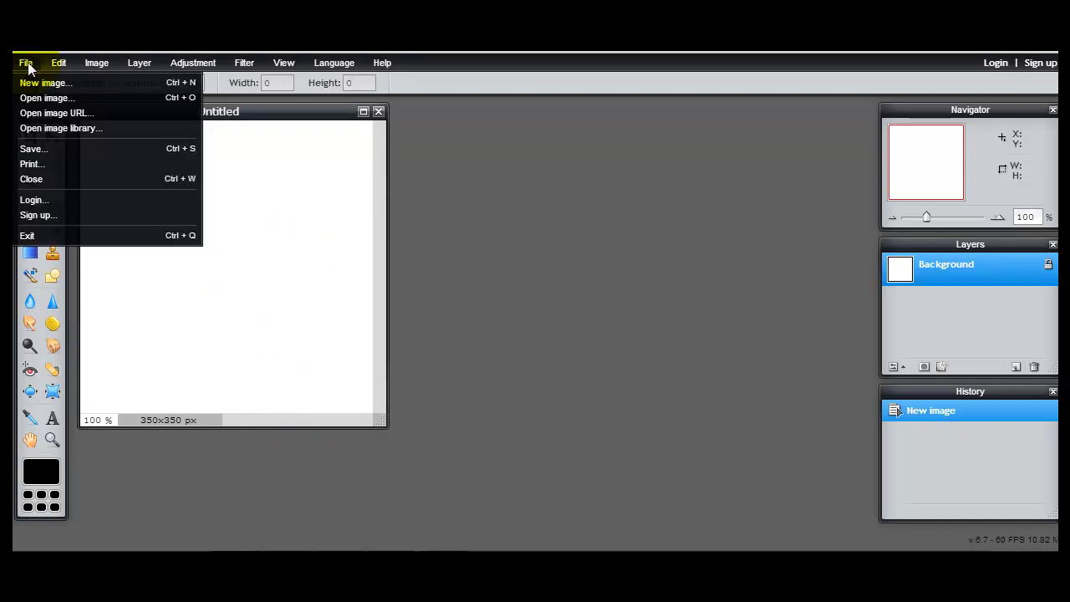
pyautogui.click(42, 149)
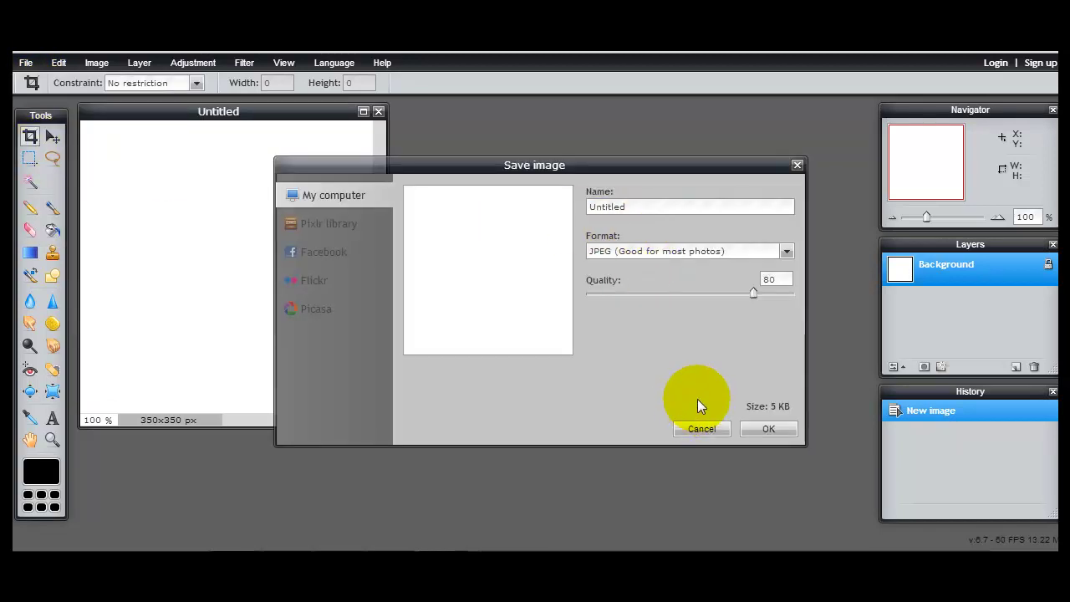
pyautogui.moveTo(618, 207); pyautogui.dragTo(584, 212)
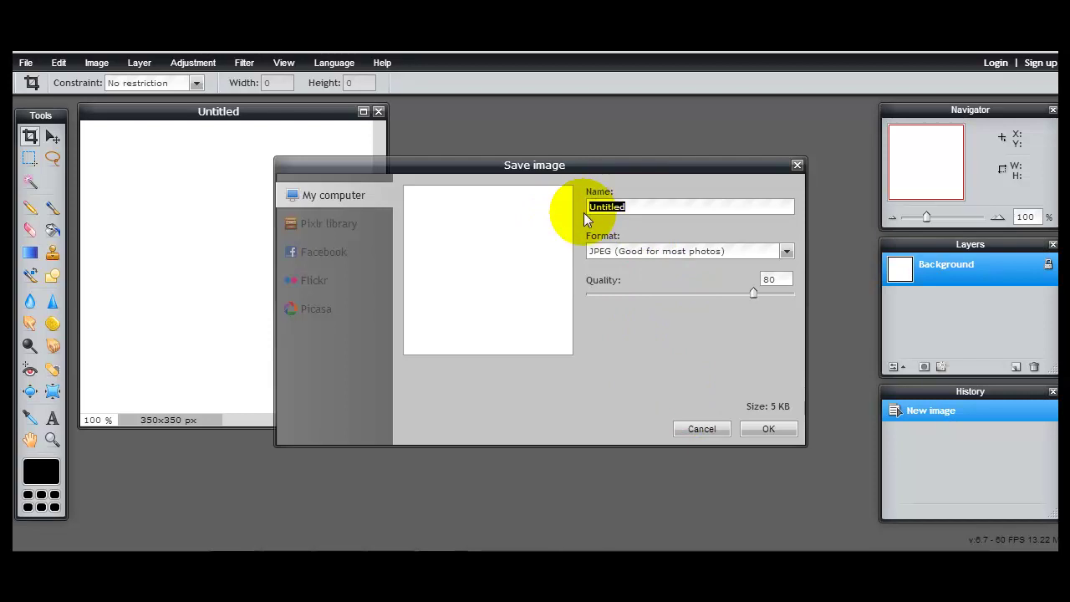
pyautogui.write('F')
pyautogui.write('B Ad Templa')
pyautogui.write('te 350')
pyautogui.write('x350')
pyautogui.press('BackSpace')
pyautogui.press('BackSpace')
pyautogui.press('BackSpace')
pyautogui.press('BackSpace')
pyautogui.press('BackSpace')
pyautogui.press('BackSpace')
pyautogui.press('BackSpace')
pyautogui.press('BackSpace')
pyautogui.write('1')
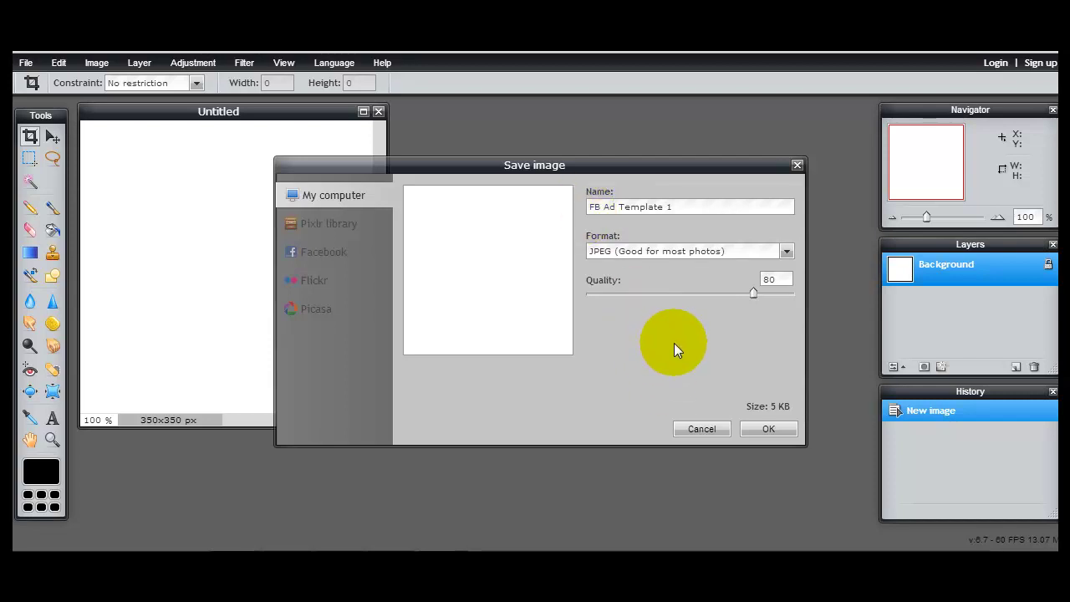
pyautogui.press('BackSpace')
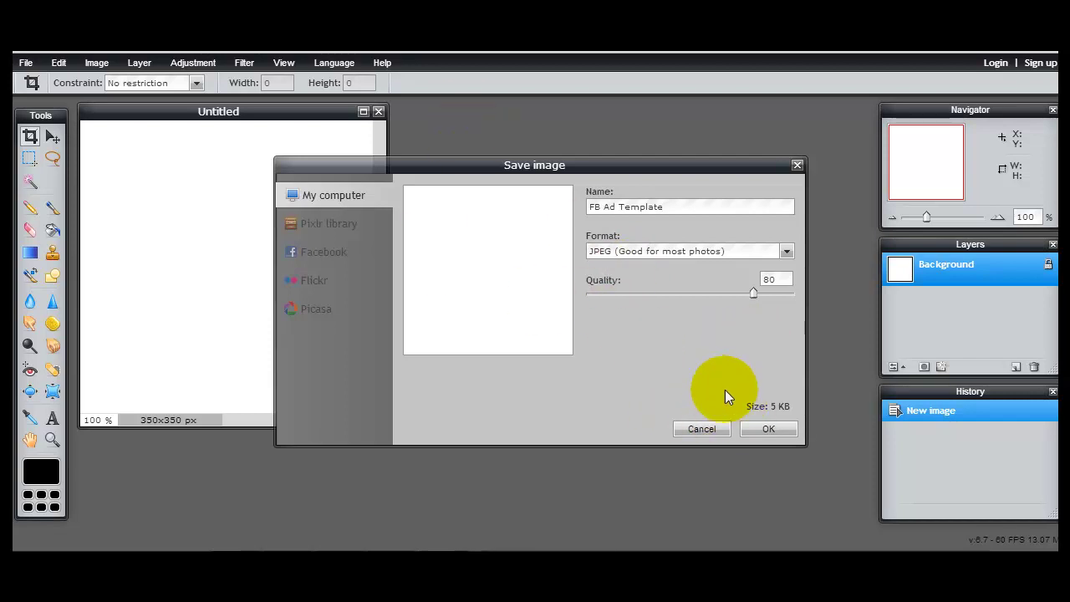
pyautogui.click(768, 428)
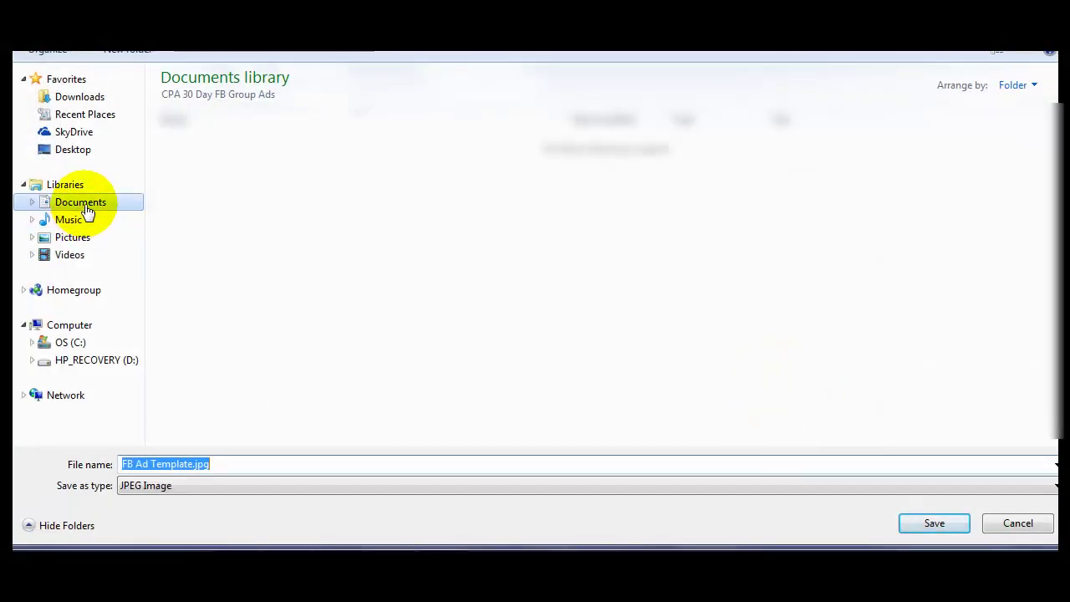
# Create a new folder in the Pictures library, named after the owner's marketing business.
pyautogui.click(86, 208)
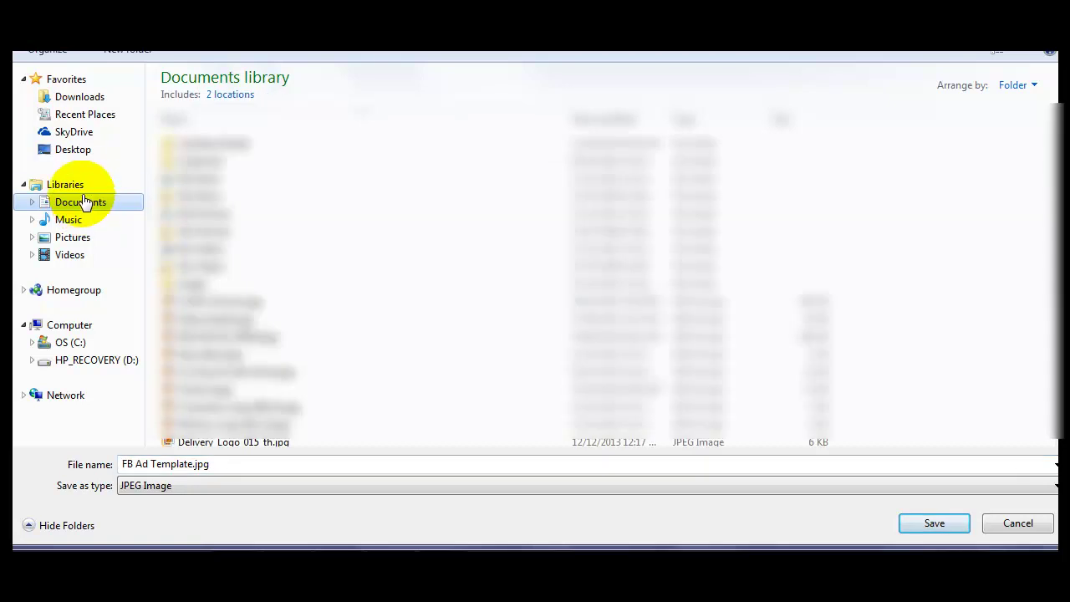
pyautogui.click(80, 238)
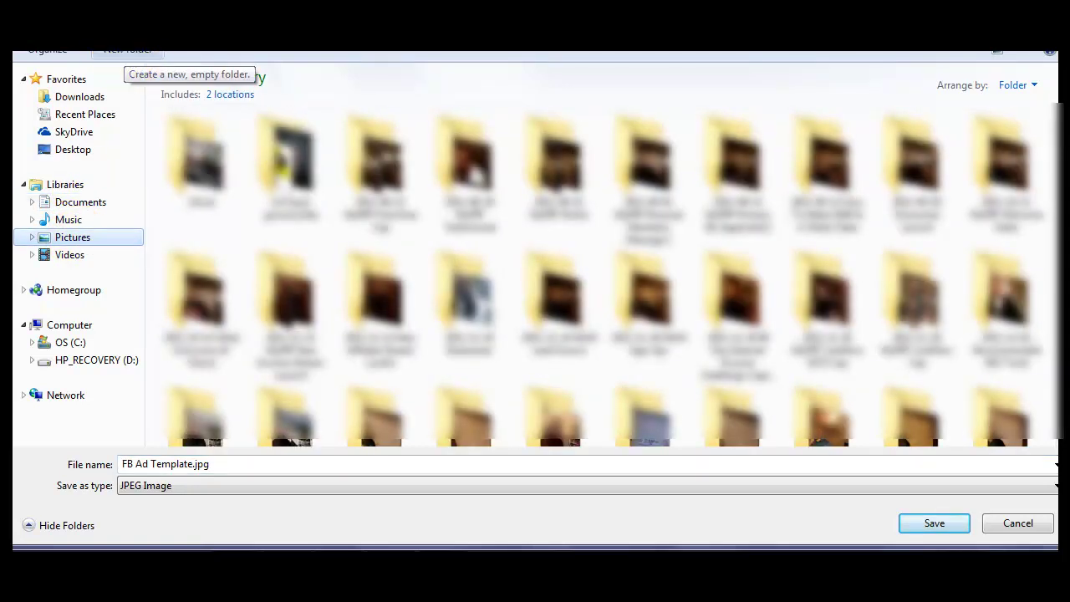
pyautogui.scroll(-10, 480, 401)
pyautogui.click(479, 418)
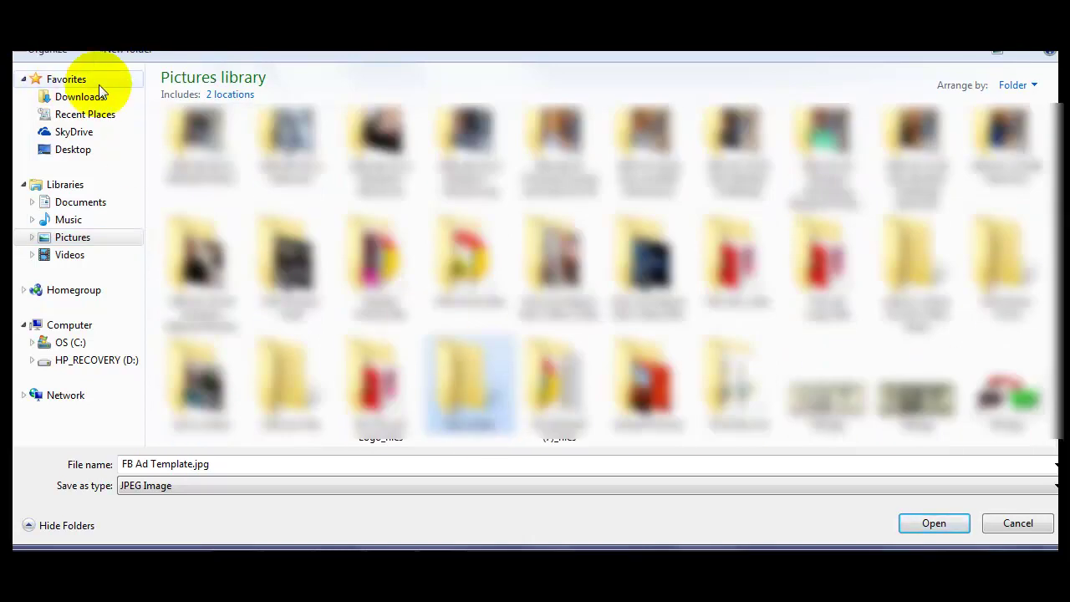
pyautogui.click(115, 55)
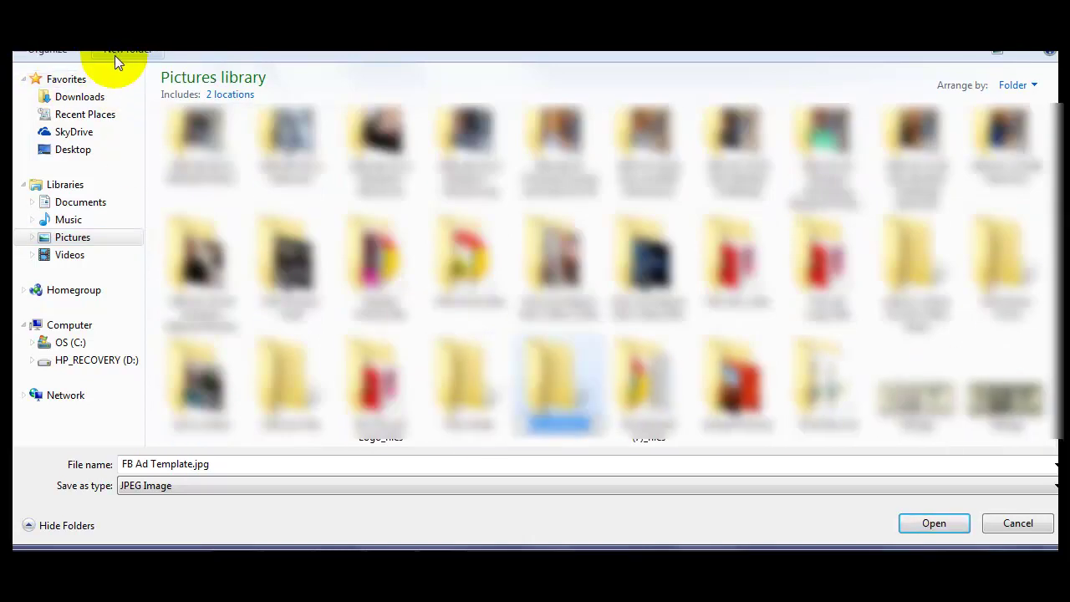
pyautogui.click(510, 467)
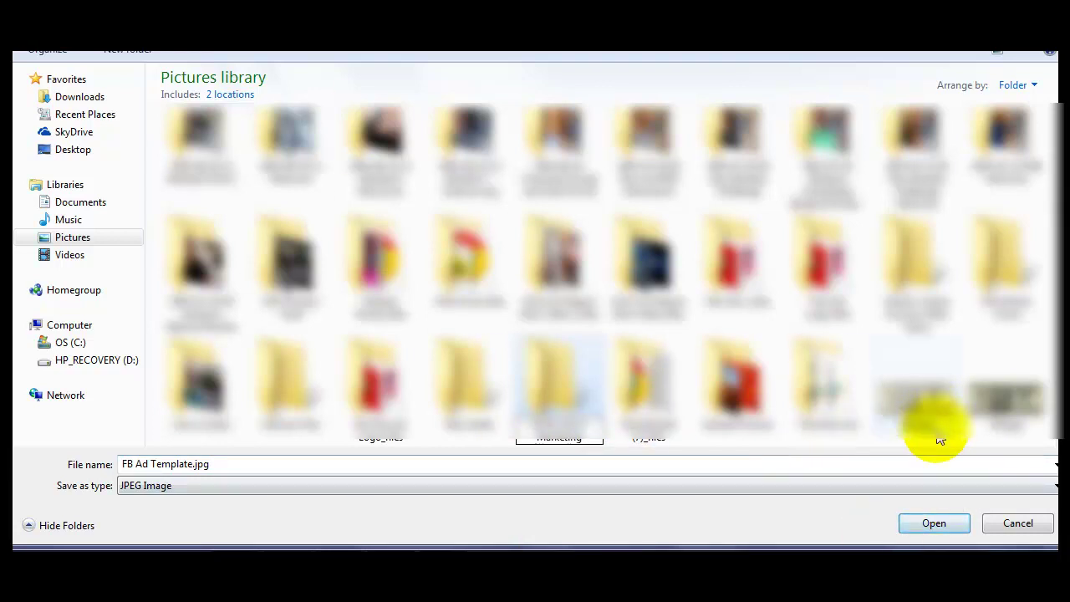
pyautogui.click(984, 444)
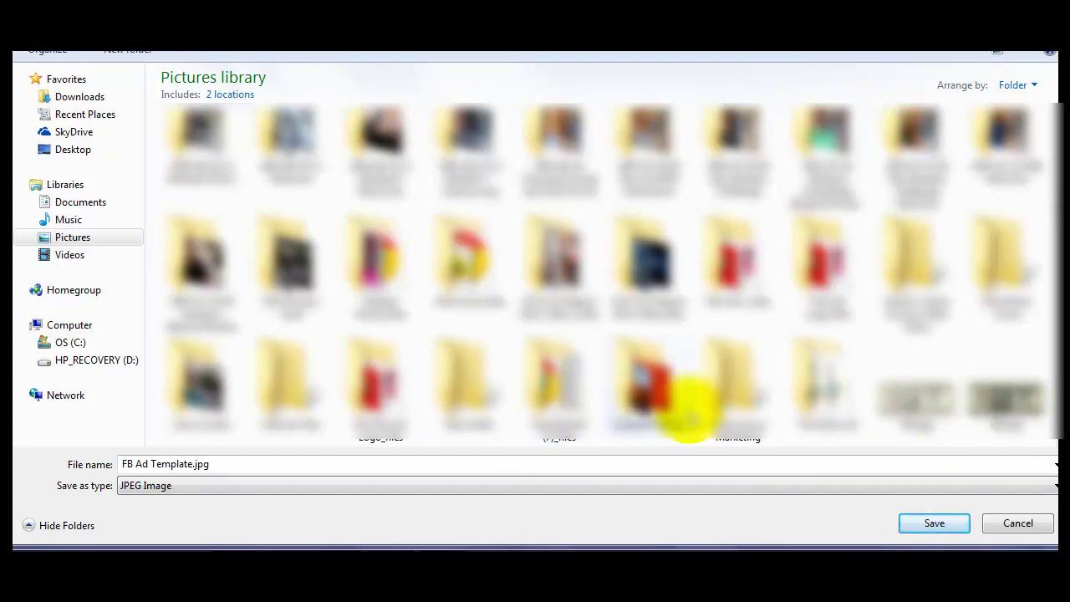
# Open the new marketing folder and save FB Ad Template.jpg in it.
pyautogui.click(741, 405)
pyautogui.click(934, 523)
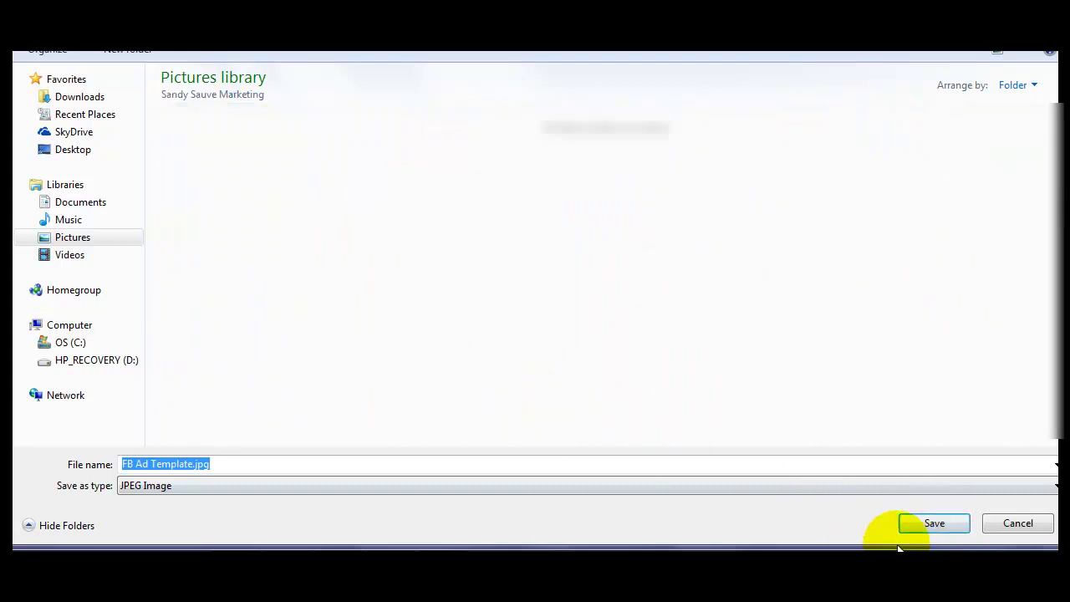
pyautogui.click(935, 522)
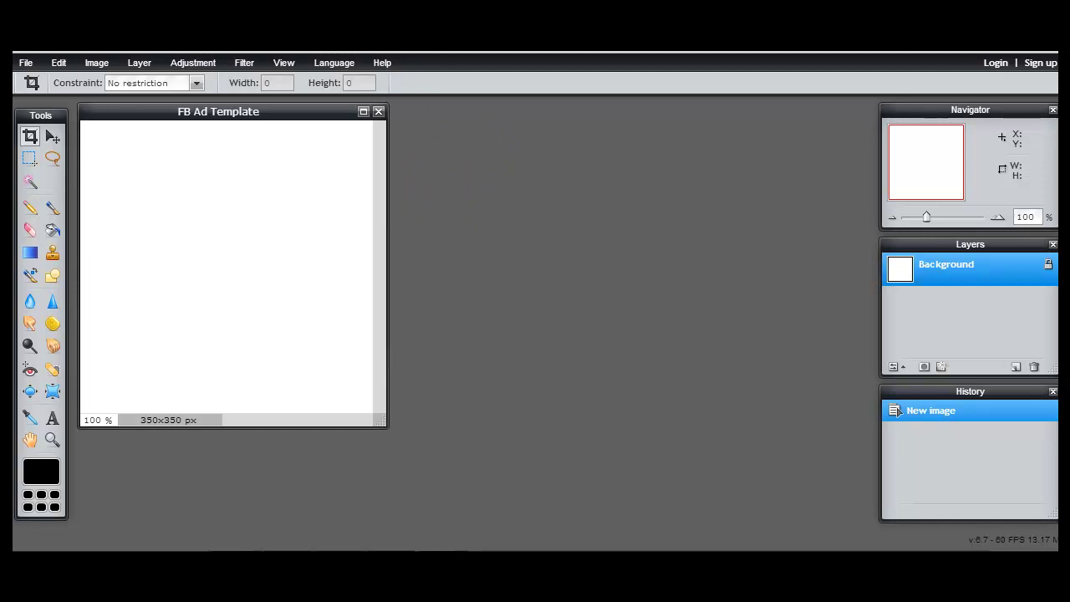
# In a new browser tab, search Google for "pic monkey" and open the PicMonkey website.
pyautogui.hotkey('ctrl', 't')
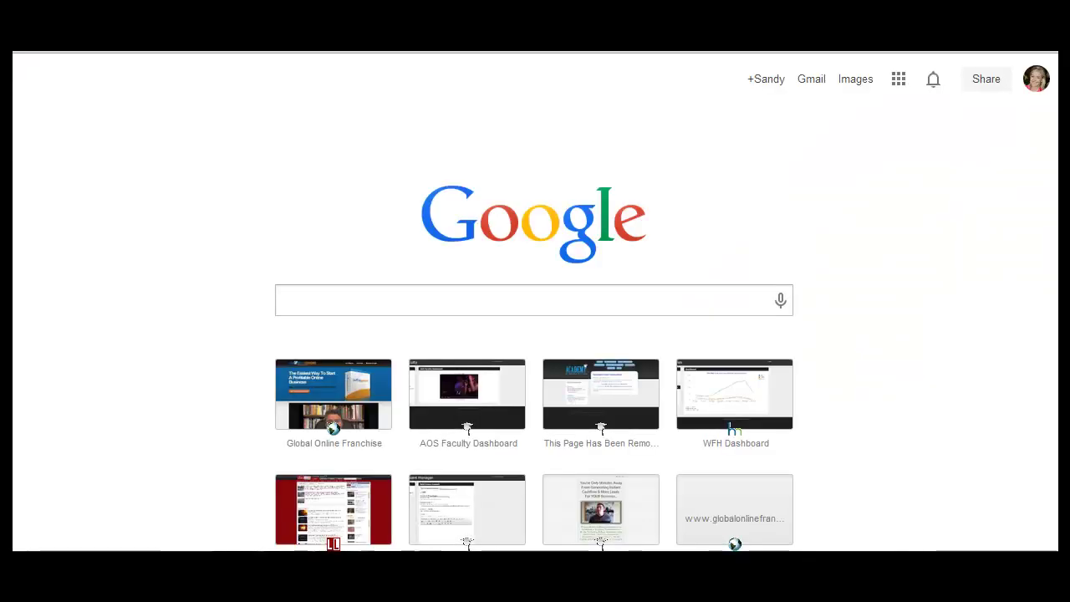
pyautogui.click(369, 299)
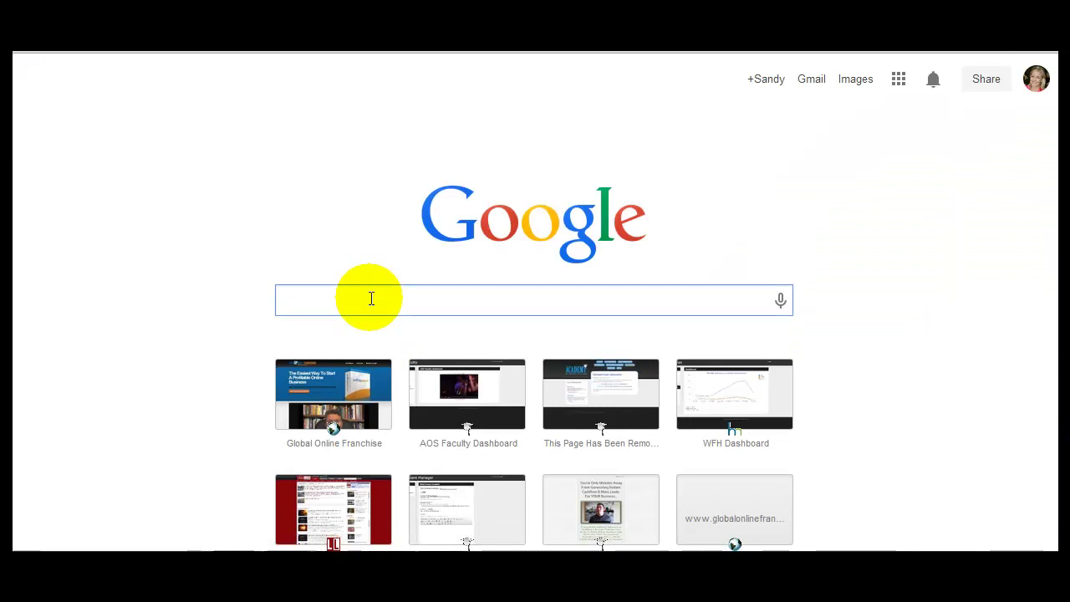
pyautogui.write('pic')
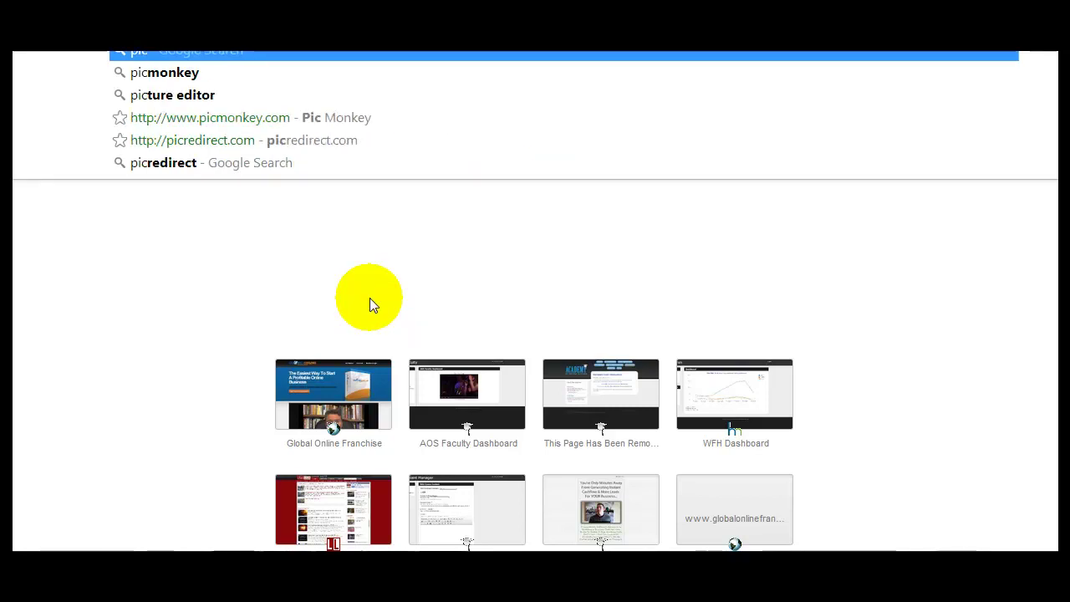
pyautogui.write('monkey')
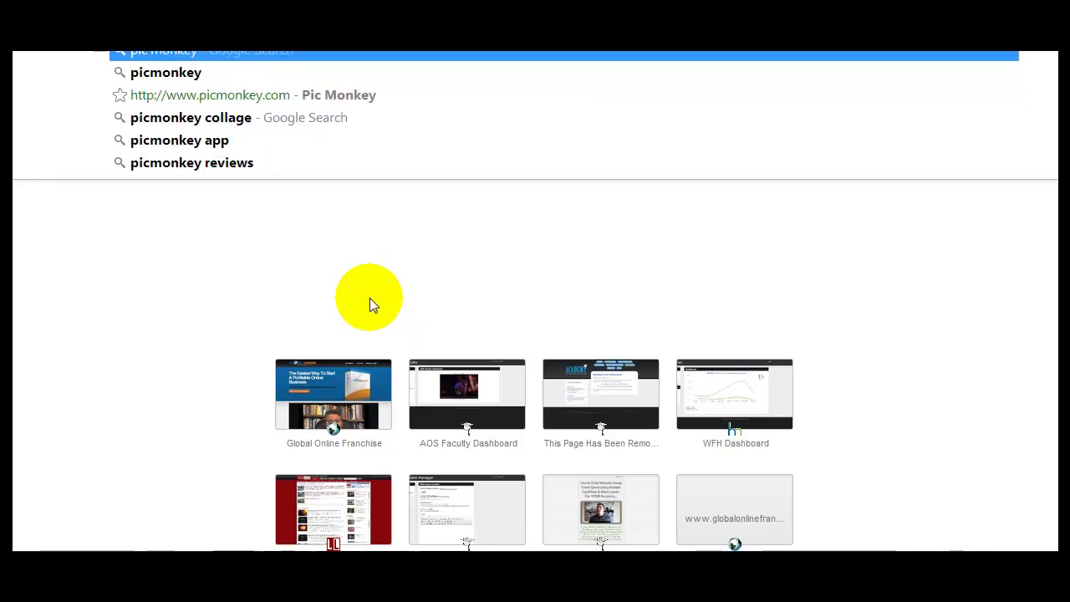
pyautogui.press('Return')
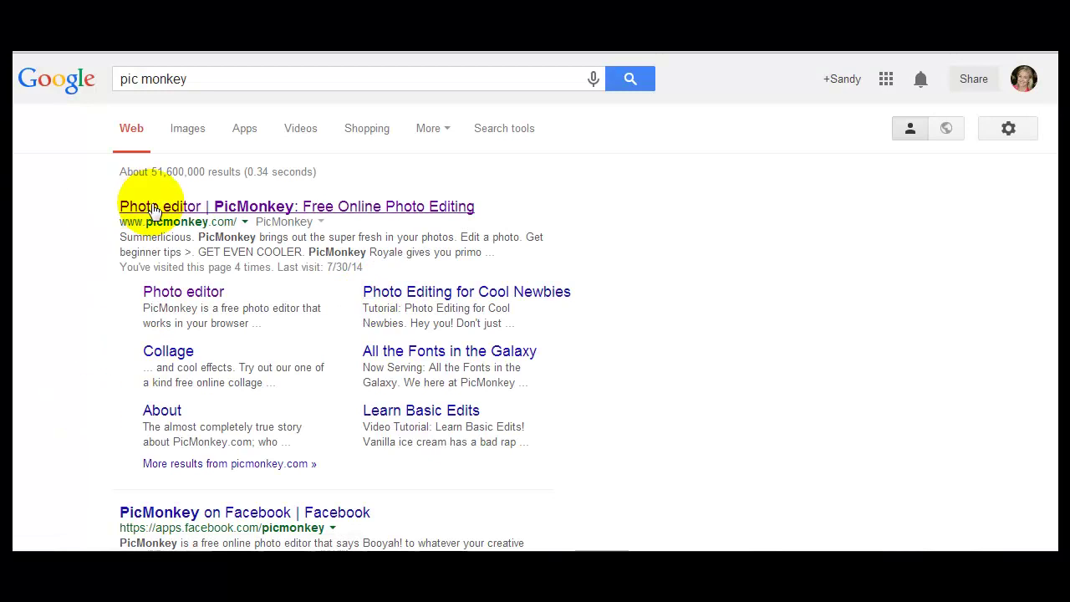
pyautogui.click(211, 214)
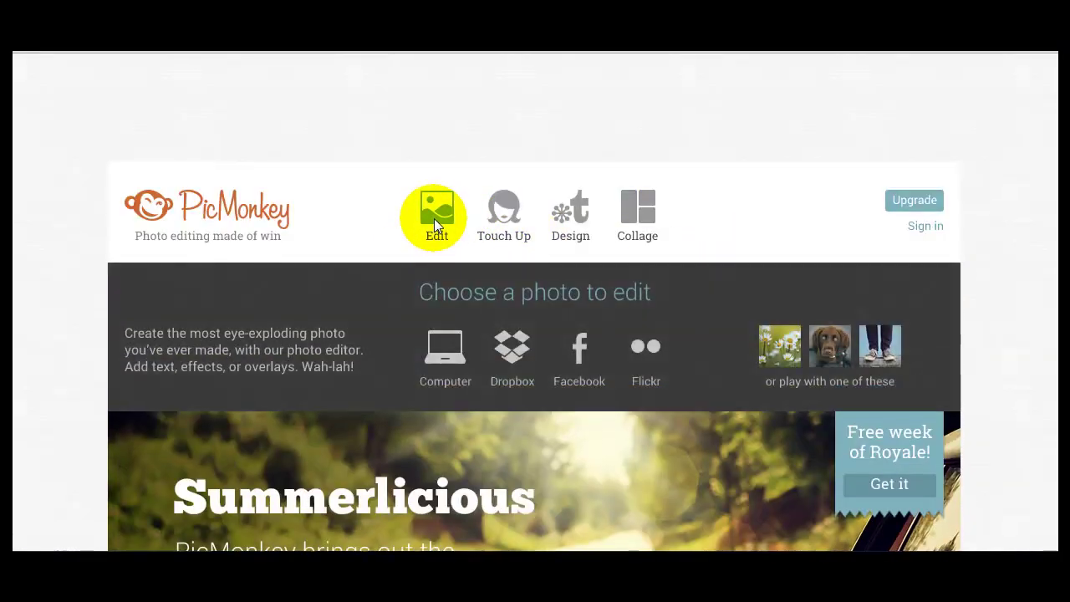
# Open FB Ad Template.jpg from the marketing folder on the computer for editing in PicMonkey.
pyautogui.click(433, 218)
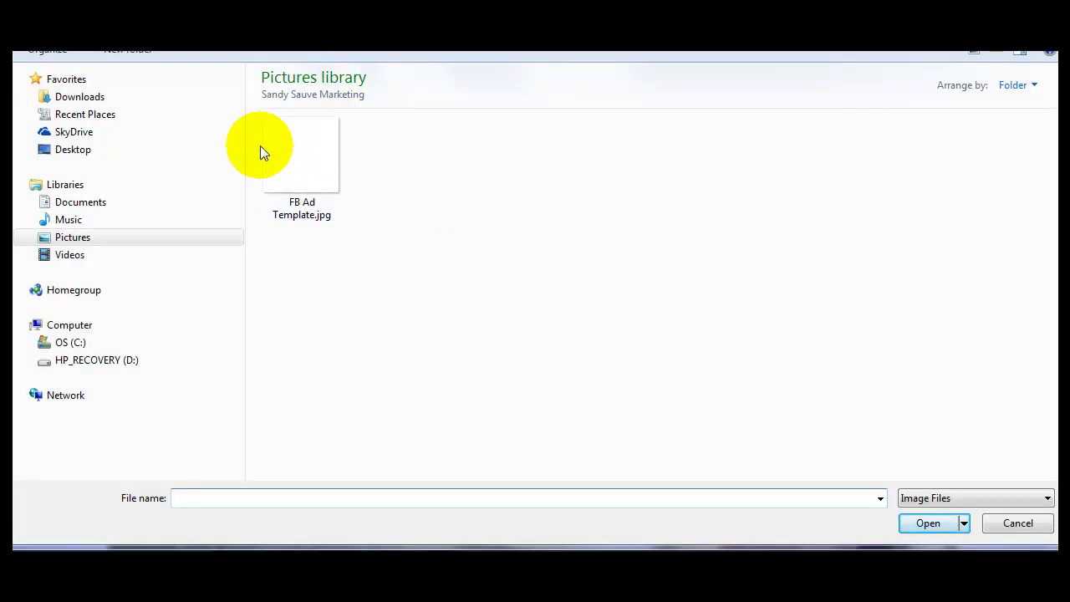
pyautogui.click(318, 182)
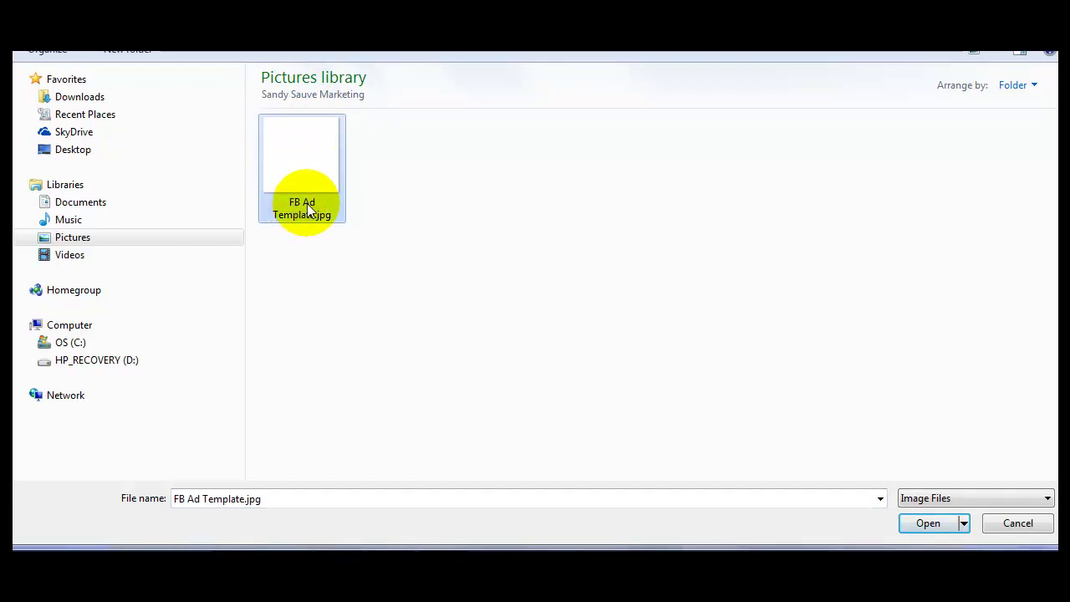
pyautogui.click(936, 518)
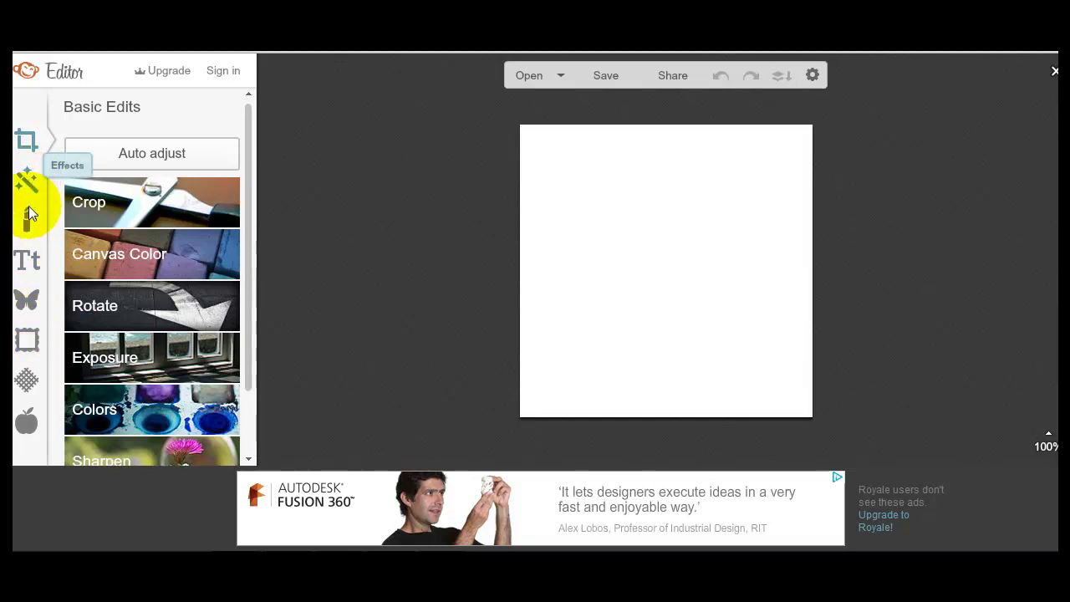
# Apply a Simple Edge frame around the template with a yellow (ffff00) outer color and an outer thickness of 12.
pyautogui.click(28, 341)
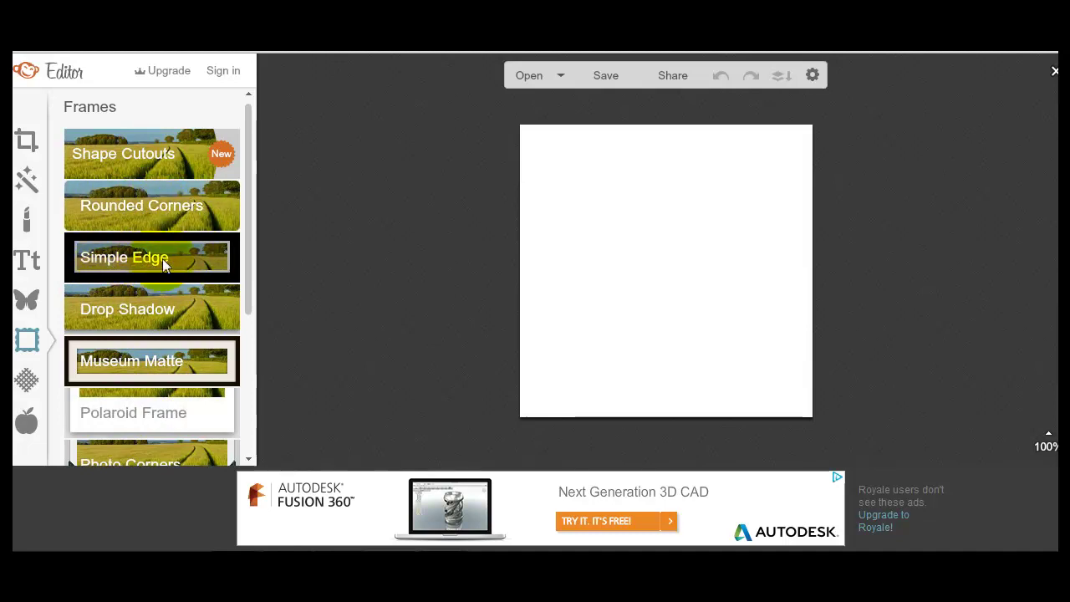
pyautogui.click(116, 261)
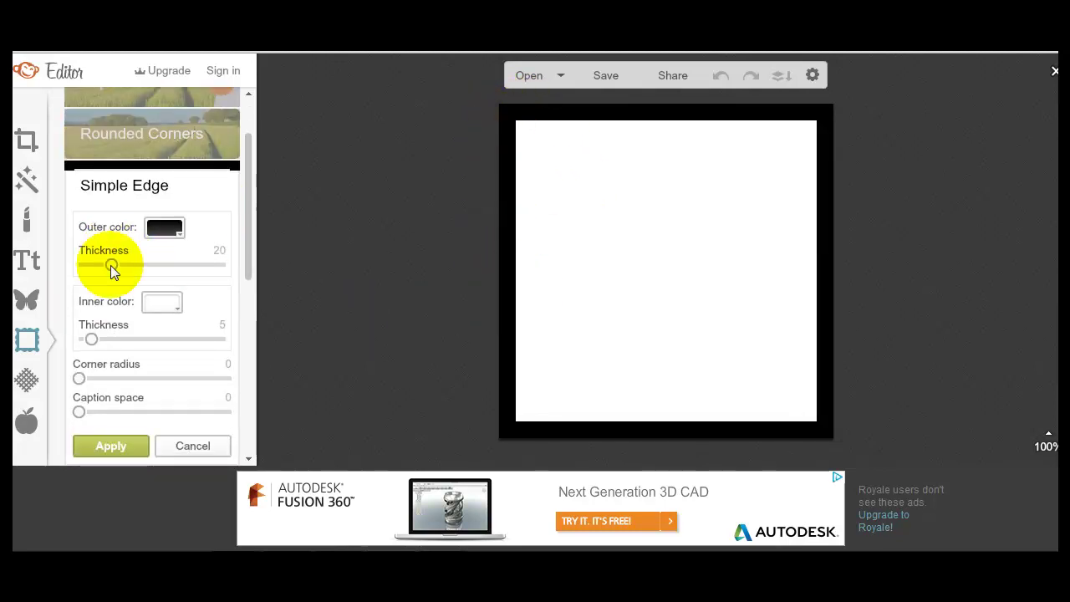
pyautogui.click(165, 228)
pyautogui.click(163, 313)
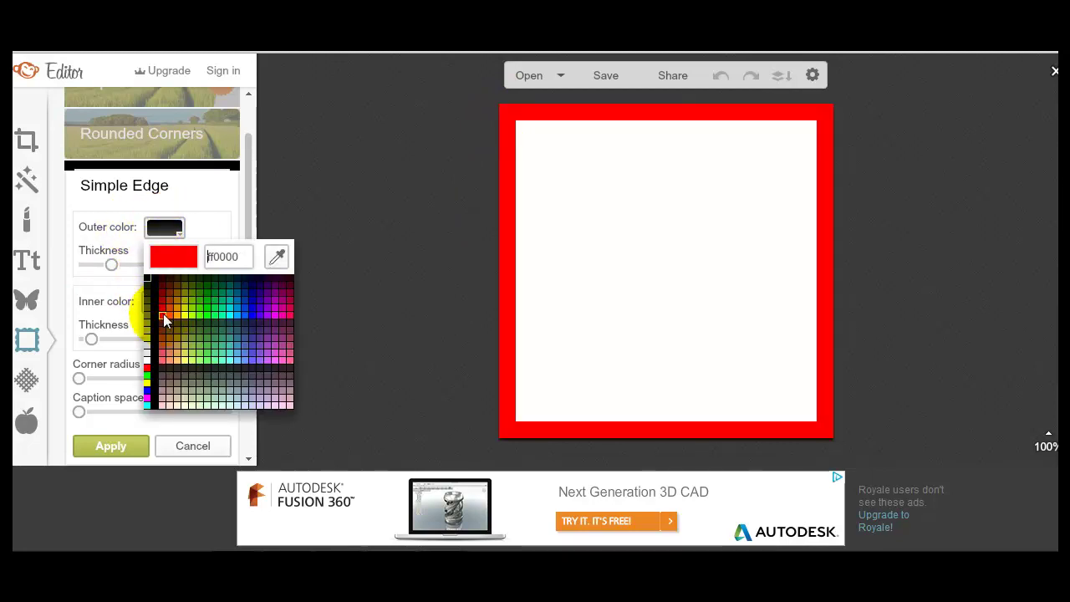
pyautogui.click(148, 386)
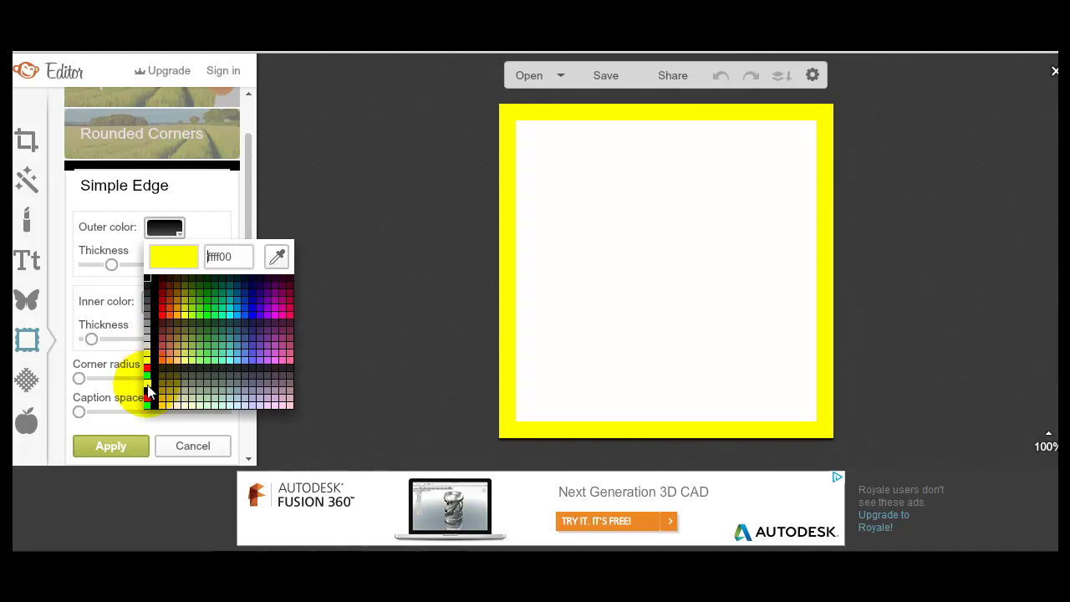
pyautogui.click(147, 386)
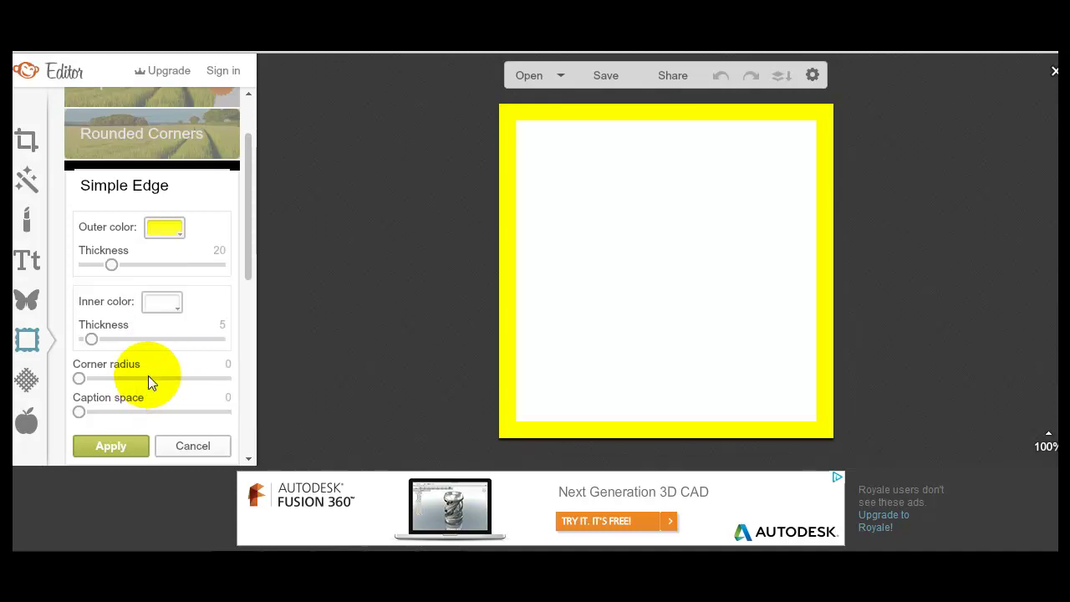
pyautogui.moveTo(114, 263)
pyautogui.mouseDown()
pyautogui.moveTo(205, 271)
pyautogui.moveTo(98, 264)
pyautogui.mouseUp()
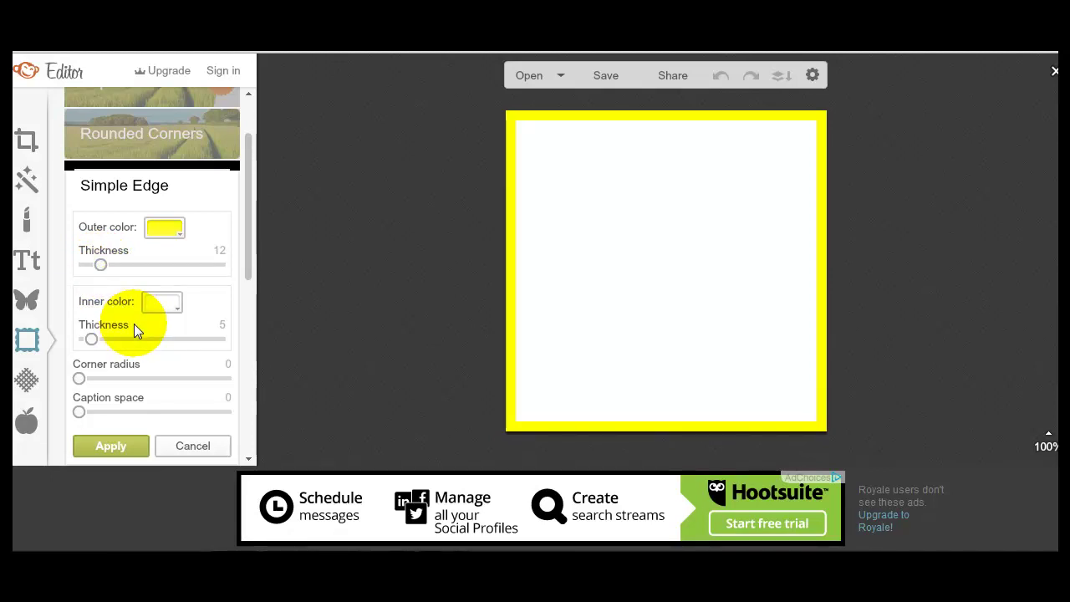
pyautogui.click(117, 448)
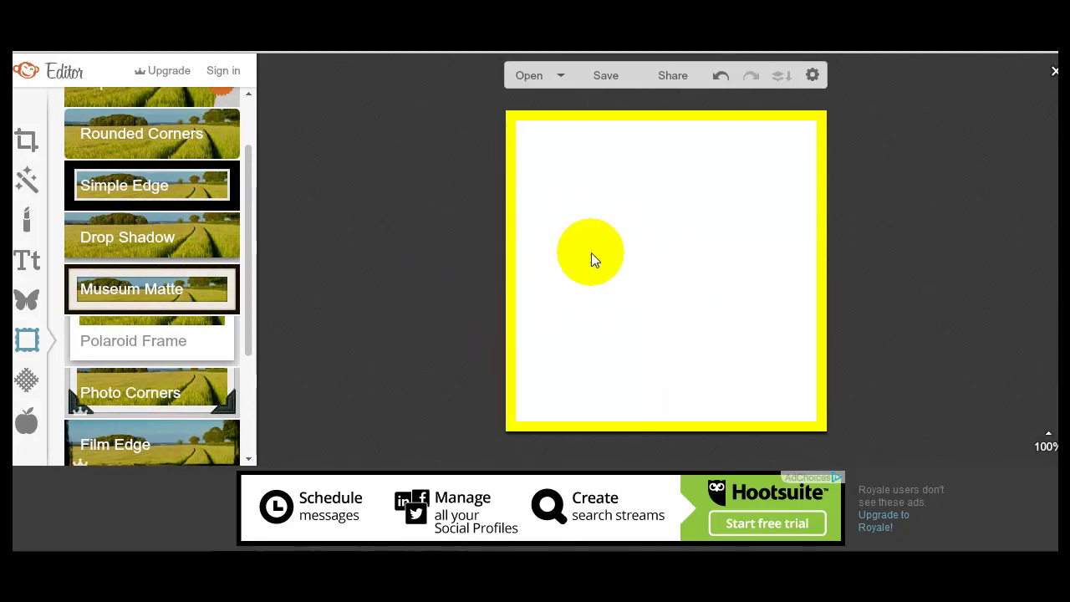
# Look through the general overlay categories and browse the Pictures library for an image to add as an own overlay.
pyautogui.click(26, 302)
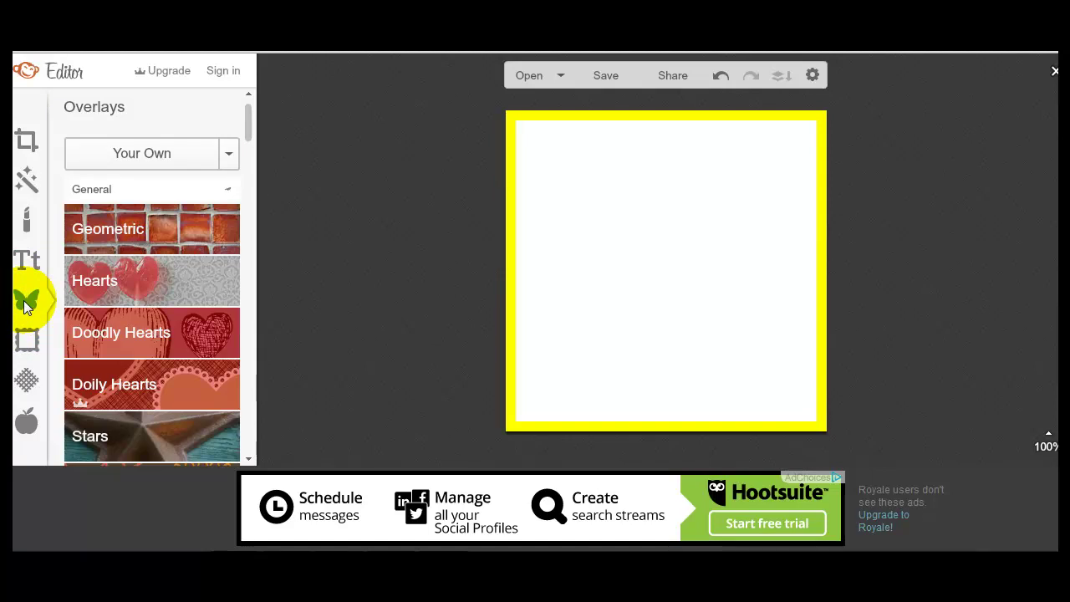
pyautogui.scroll(-4, 186, 355)
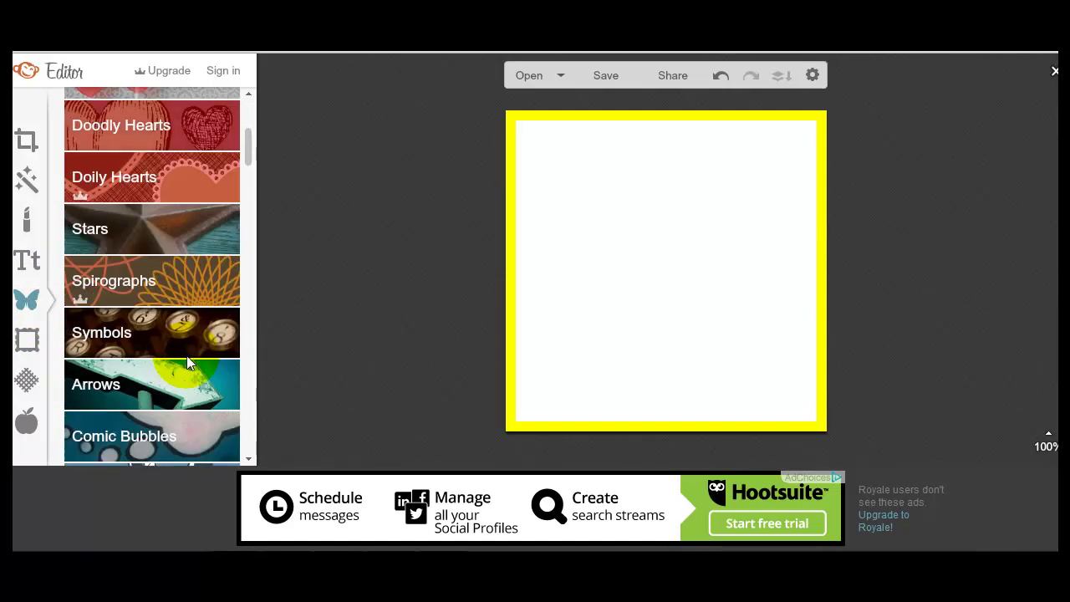
pyautogui.scroll(-4, 186, 356)
pyautogui.scroll(8, 186, 354)
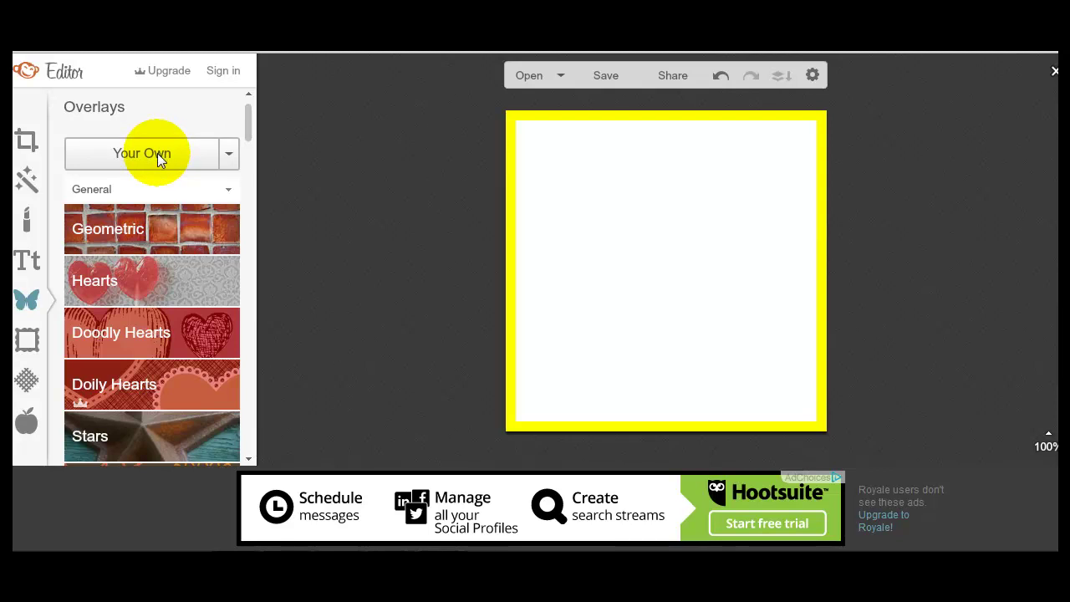
pyautogui.click(158, 153)
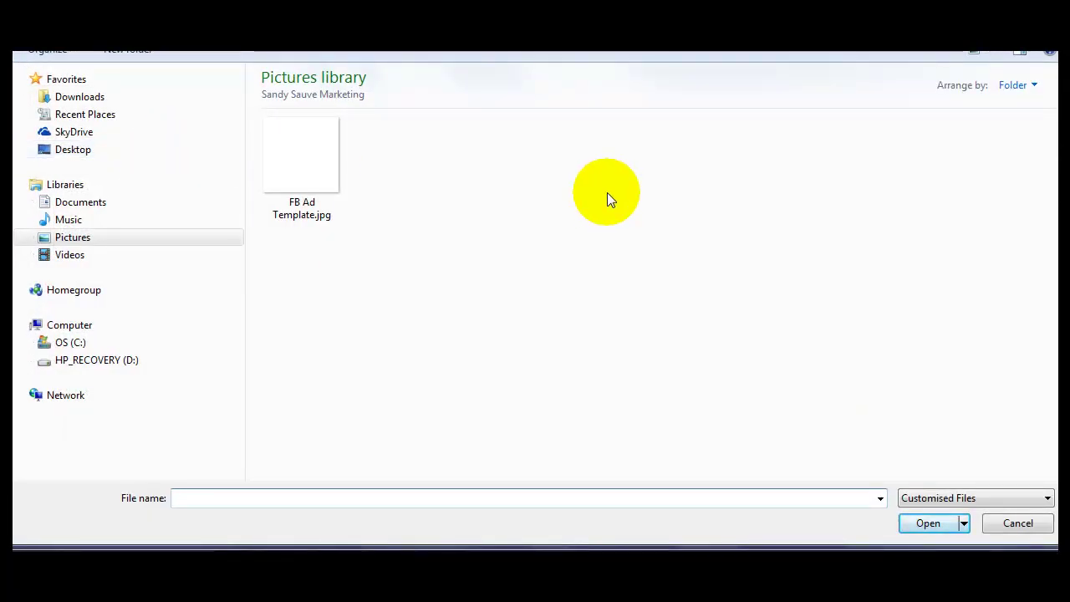
pyautogui.click(74, 238)
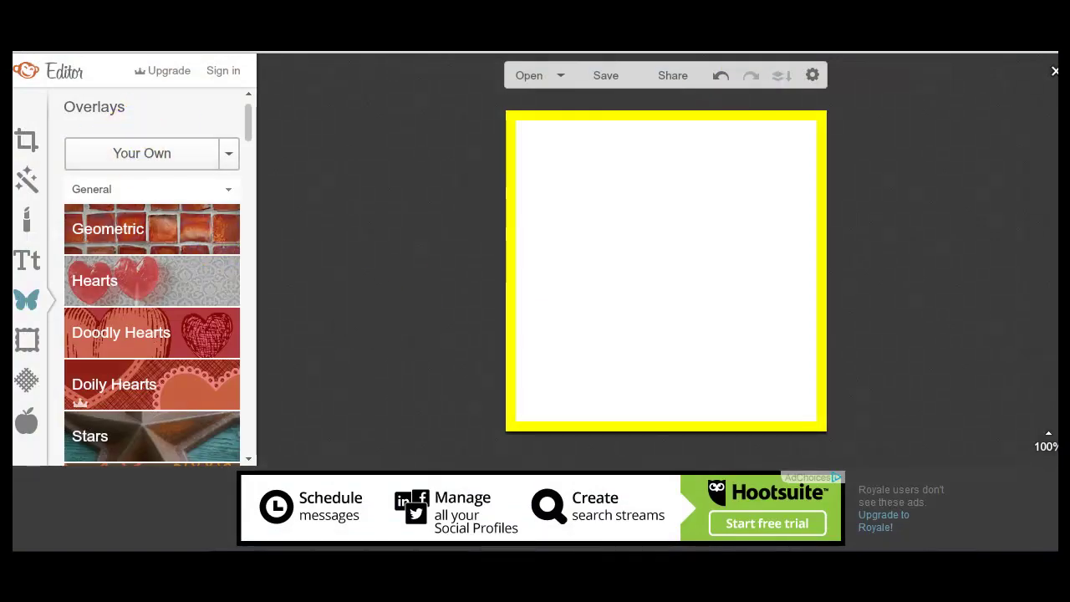
# In a new browser tab, search Google Images for "work from home".
pyautogui.hotkey('ctrl', 't')
pyautogui.click(322, 300)
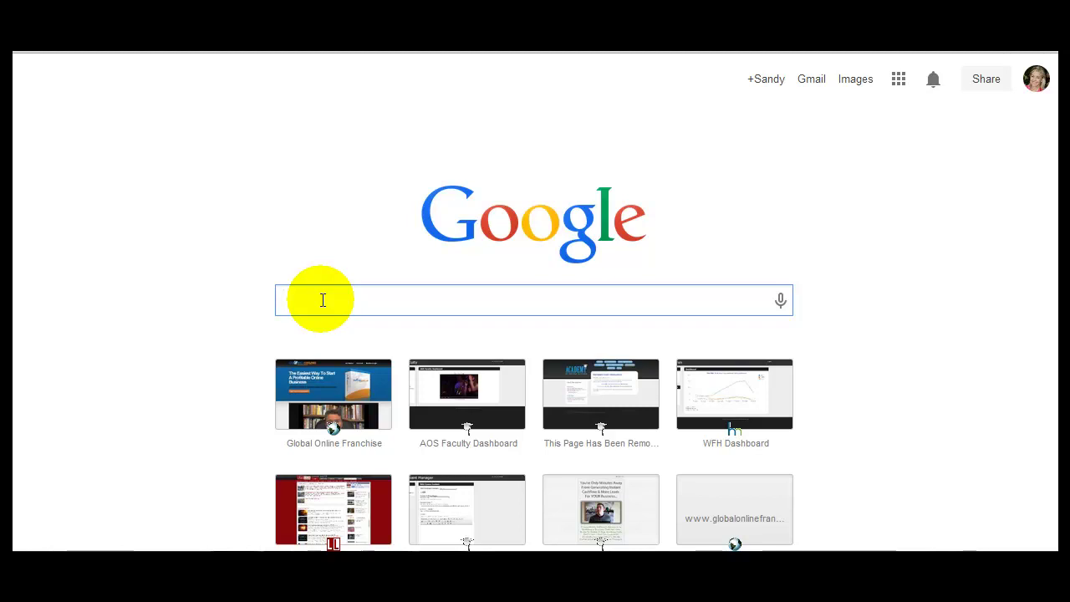
pyautogui.write('work from h')
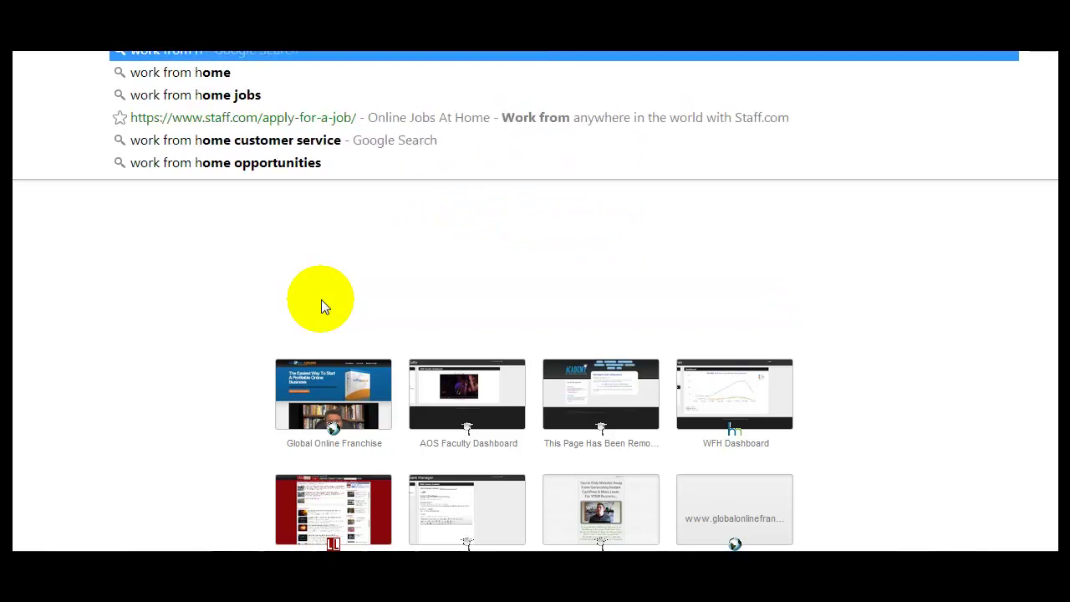
pyautogui.write('ome')
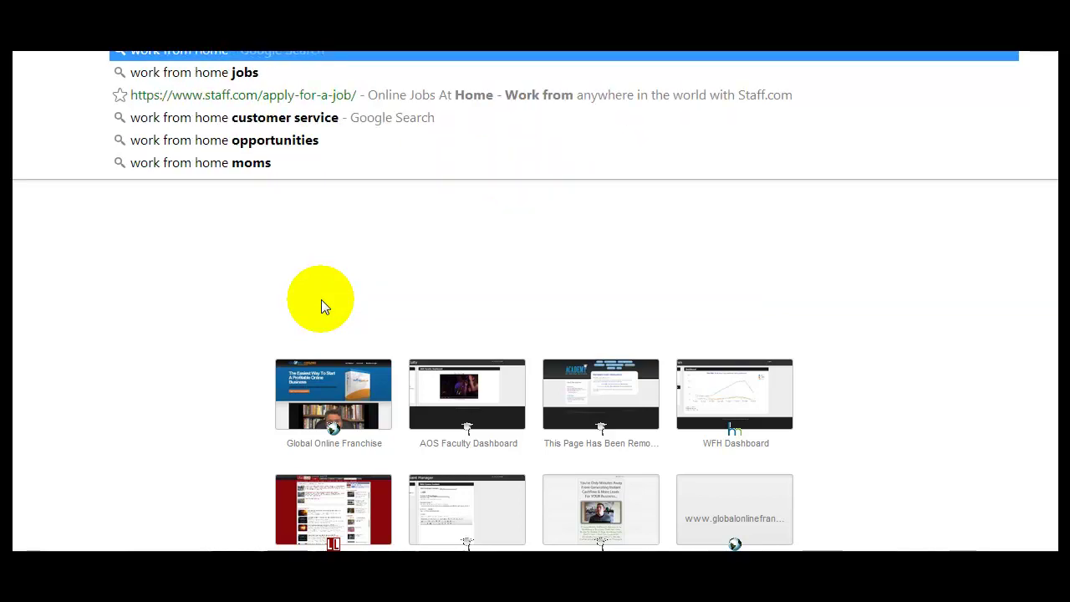
pyautogui.press('Return')
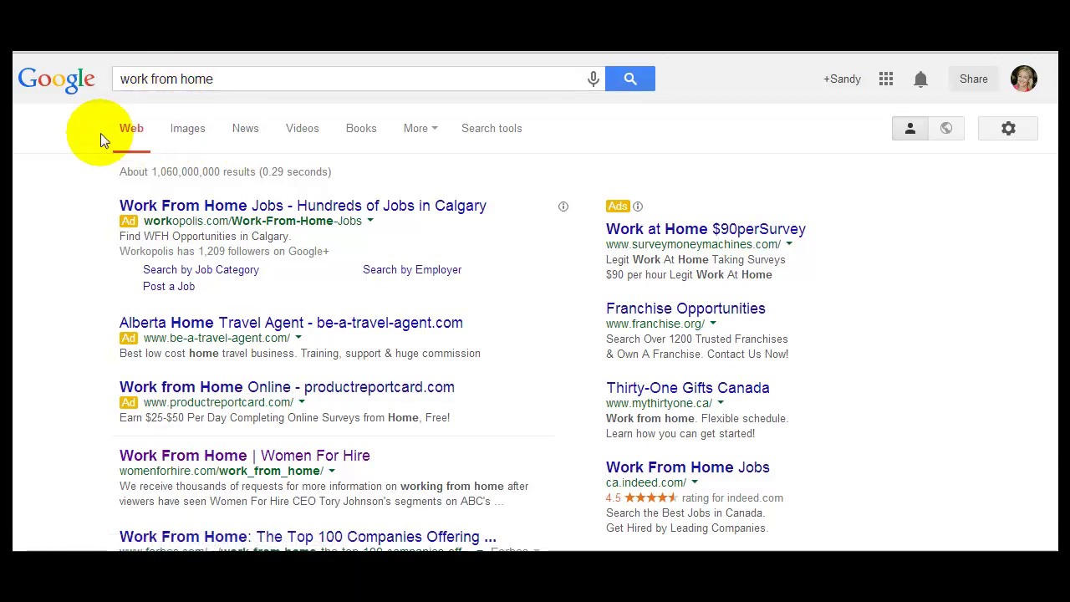
pyautogui.click(183, 133)
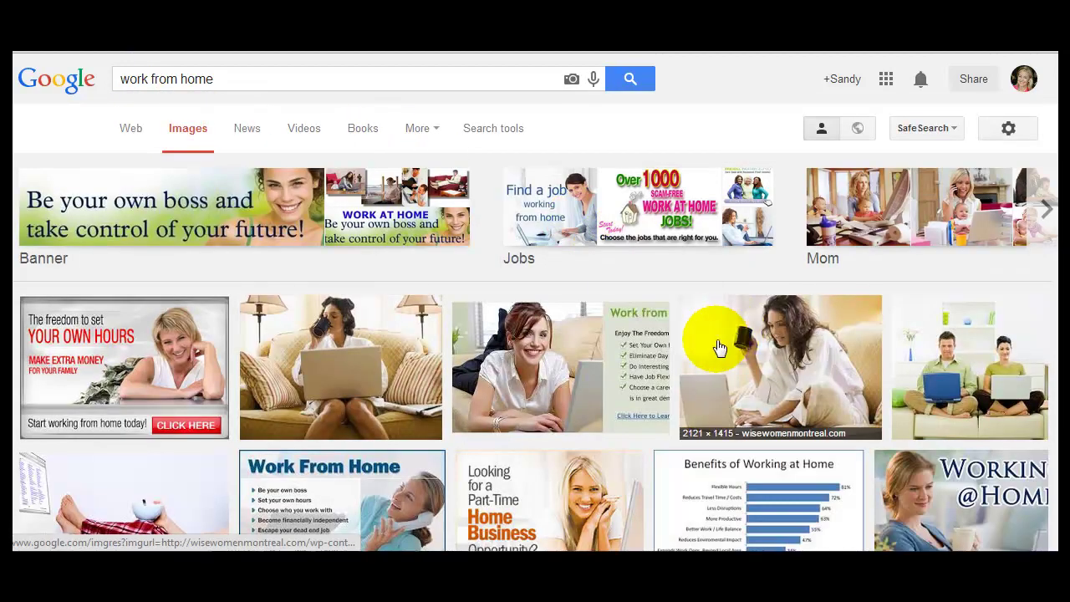
# Find the "Extra! Extra! Classifieds Help Wanted" newspaper image in the results and choose the marketing folder in the Pictures library for saving it.
pyautogui.scroll(-3, 713, 368)
pyautogui.scroll(-1, 714, 382)
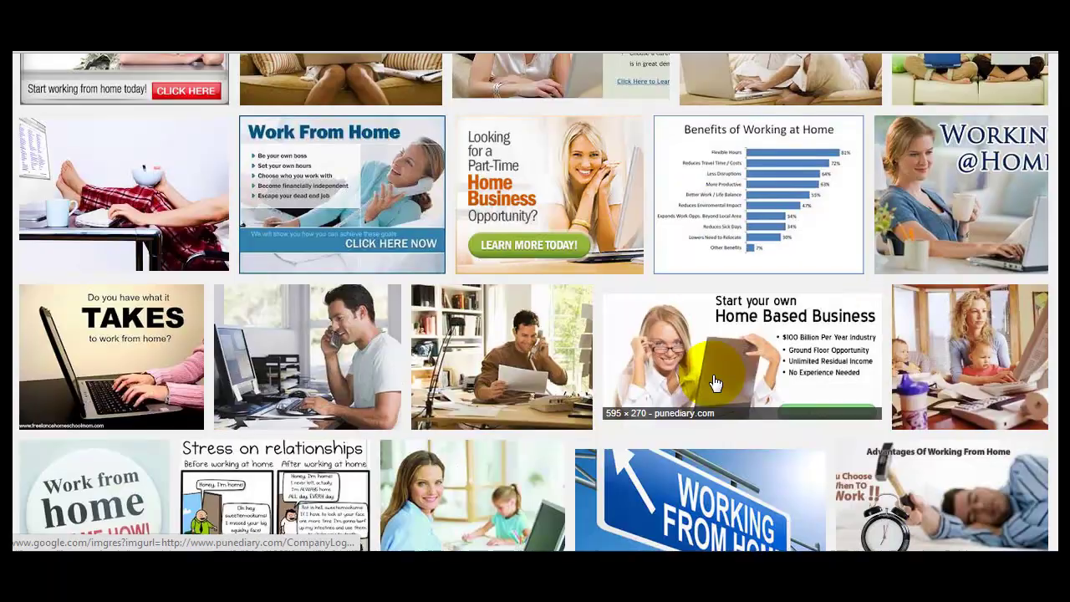
pyautogui.scroll(-4, 715, 383)
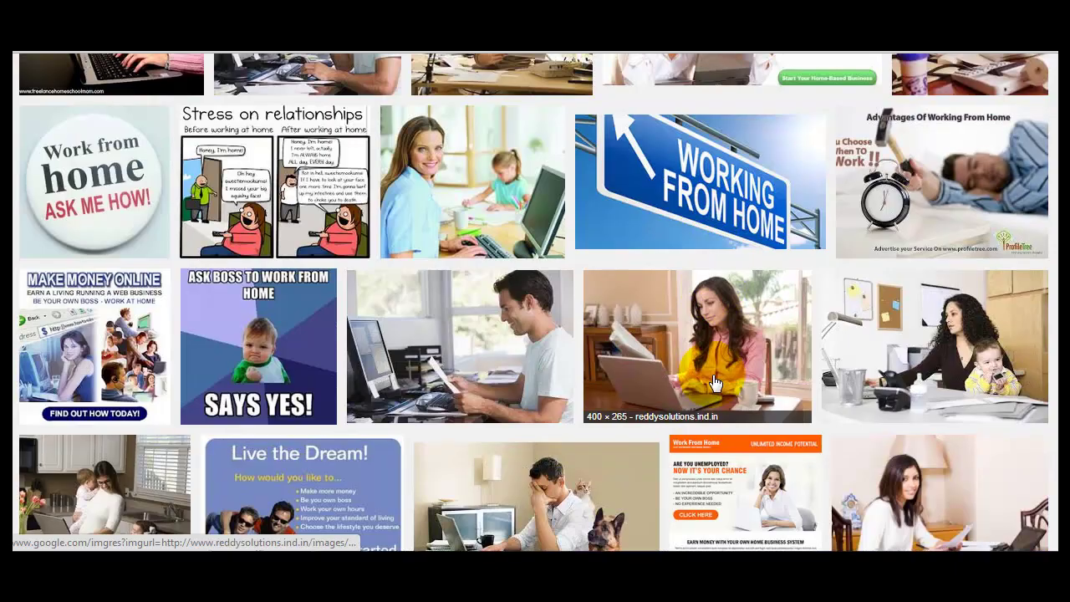
pyautogui.scroll(-4, 714, 383)
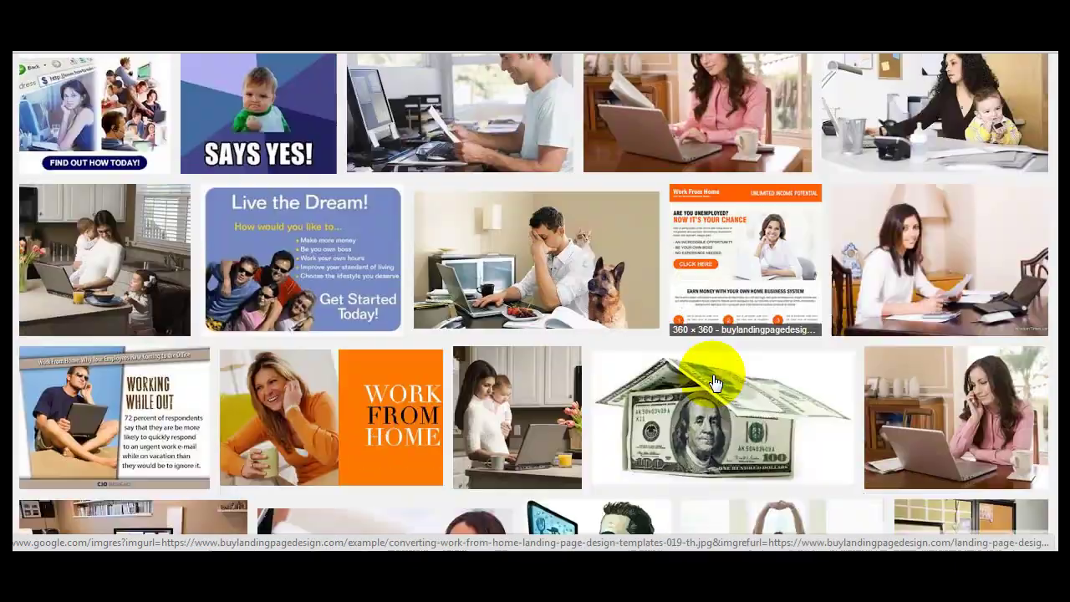
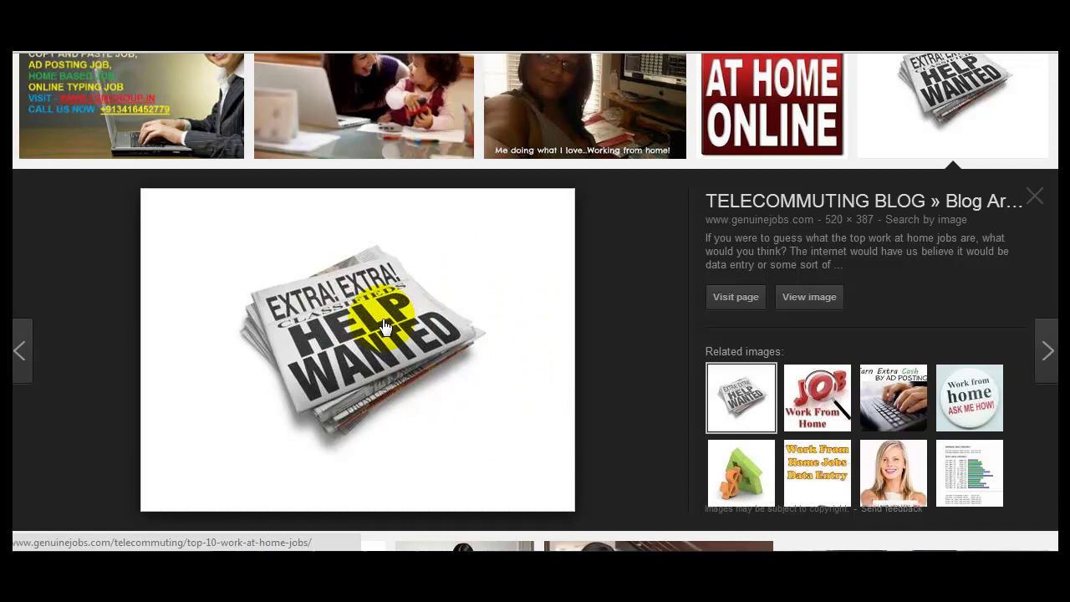
pyautogui.rightClick(384, 324)
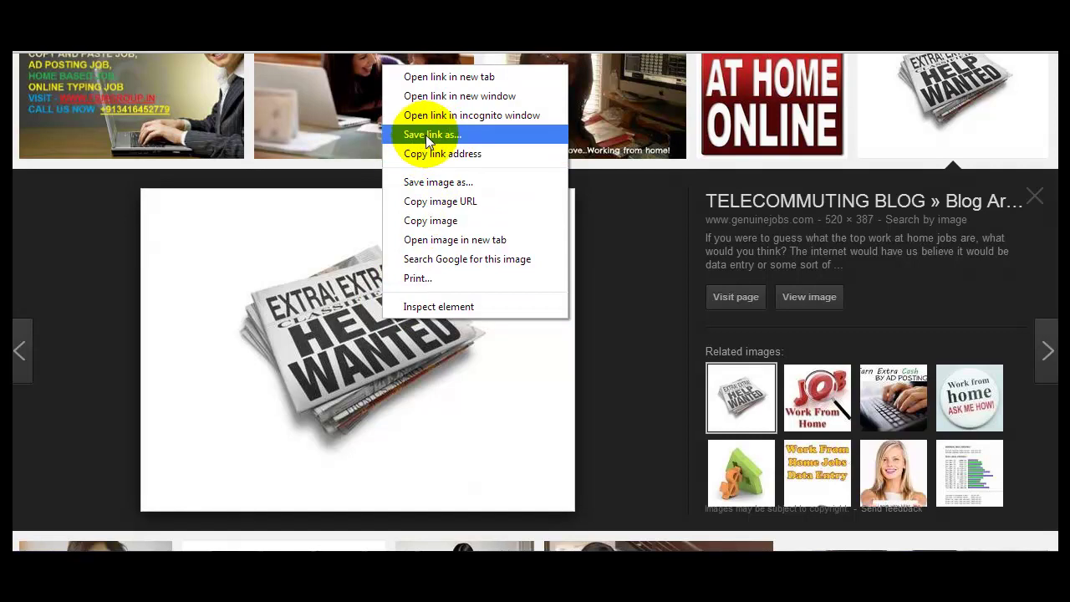
pyautogui.click(444, 184)
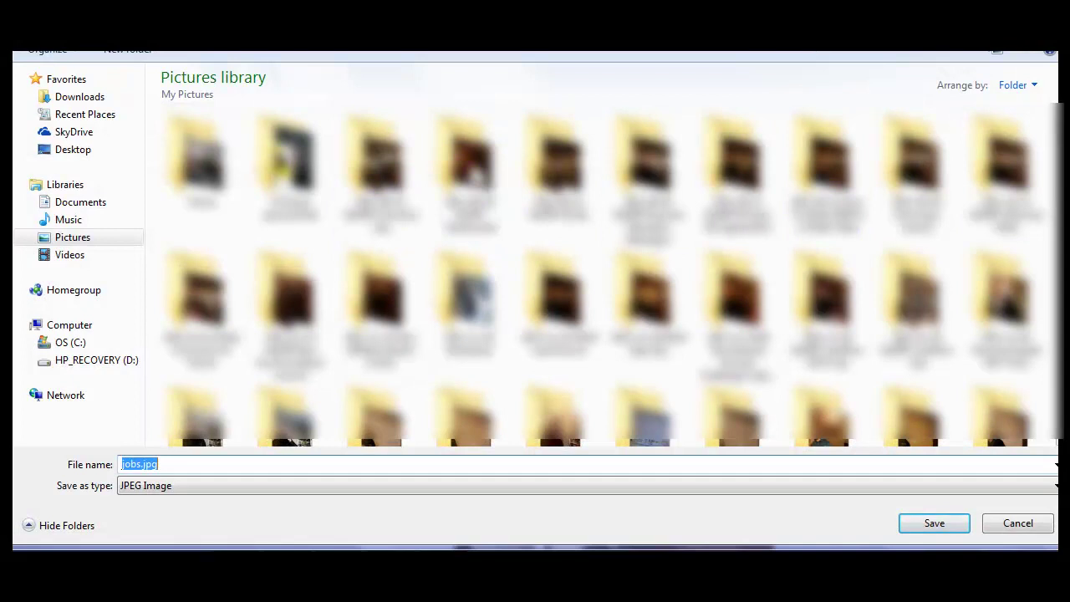
pyautogui.scroll(-10, 603, 249)
pyautogui.scroll(-10, 602, 249)
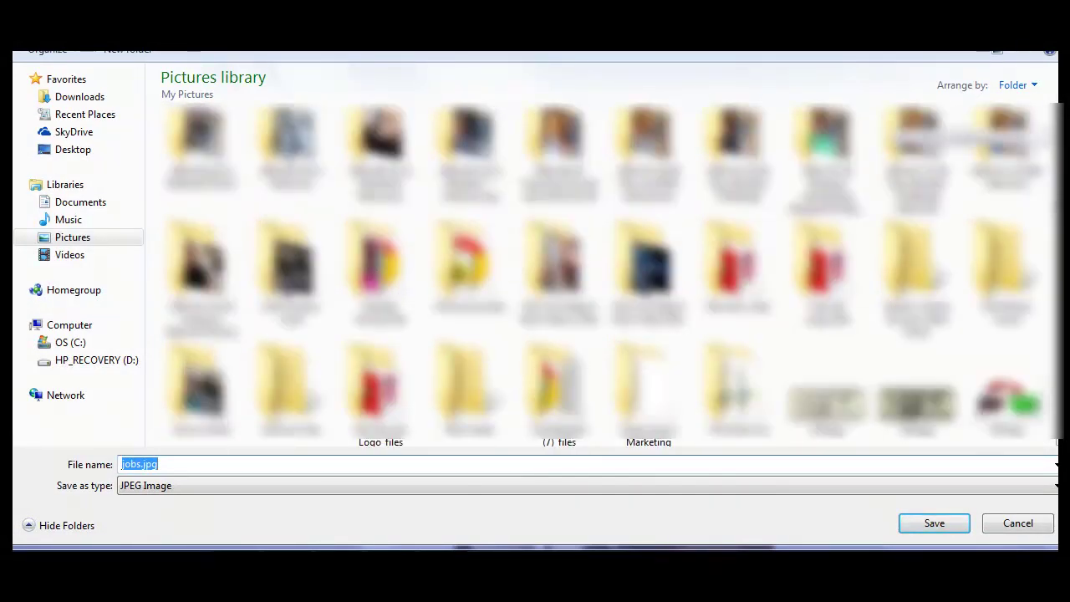
pyautogui.scroll(-3, 603, 249)
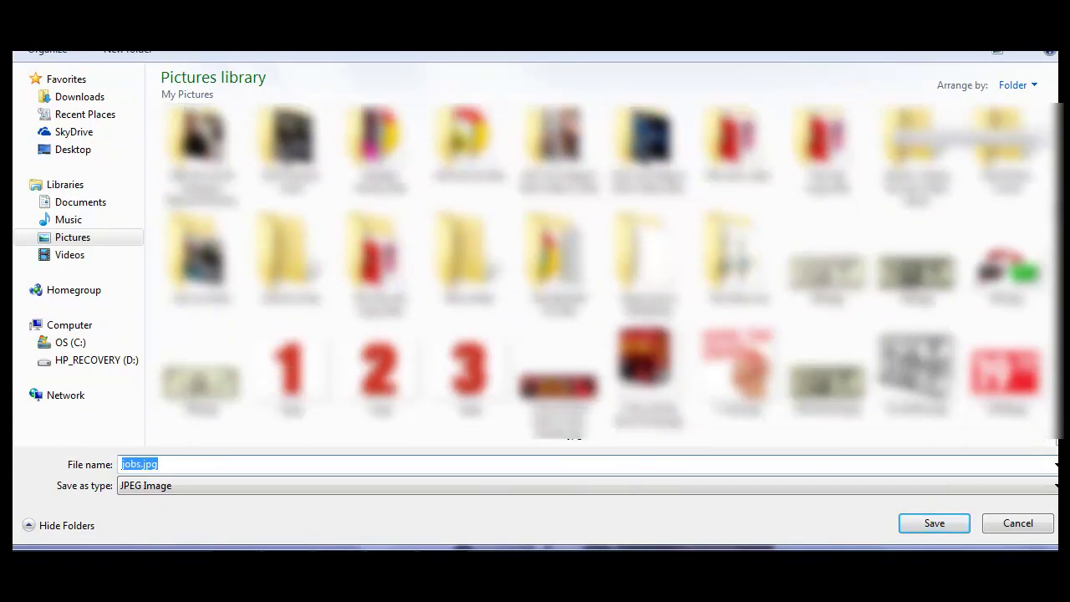
pyautogui.click(660, 266)
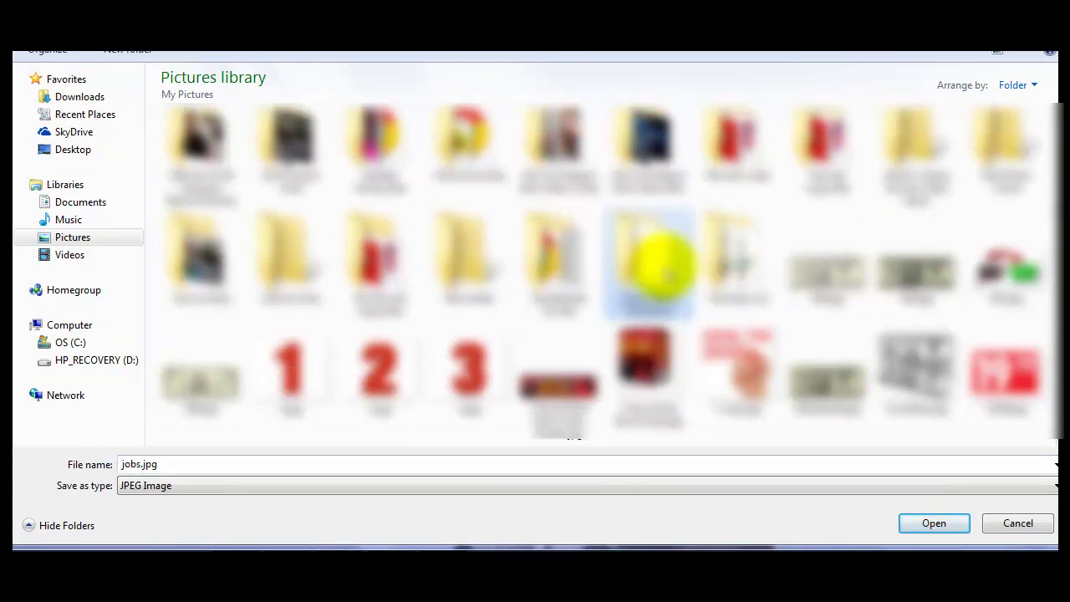
pyautogui.click(934, 524)
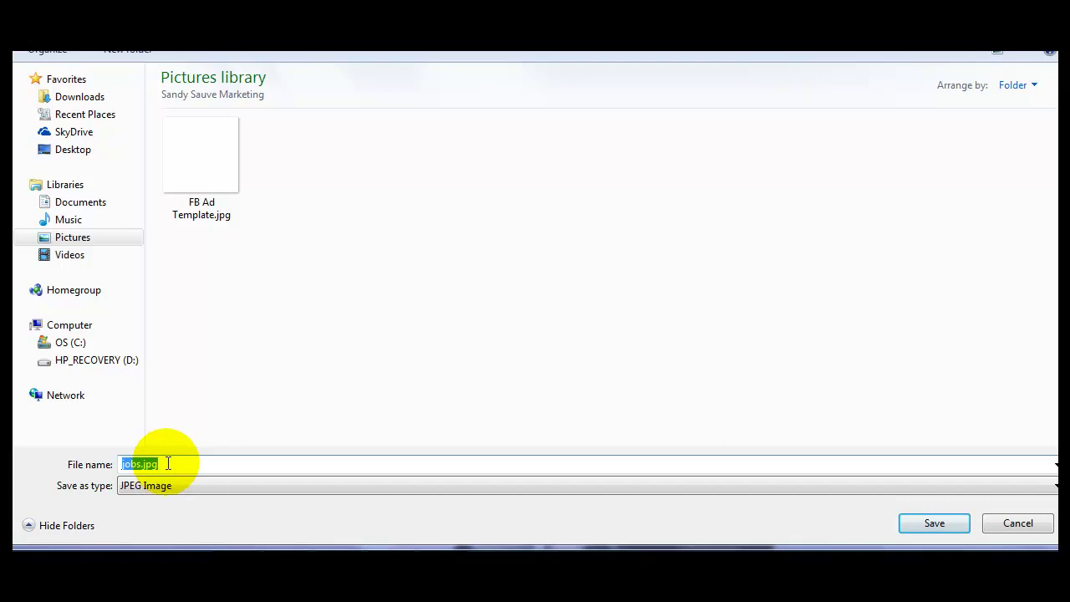
# Name the newspaper image Help wanted classifieds and save it as a JPEG.
pyautogui.write('cl')
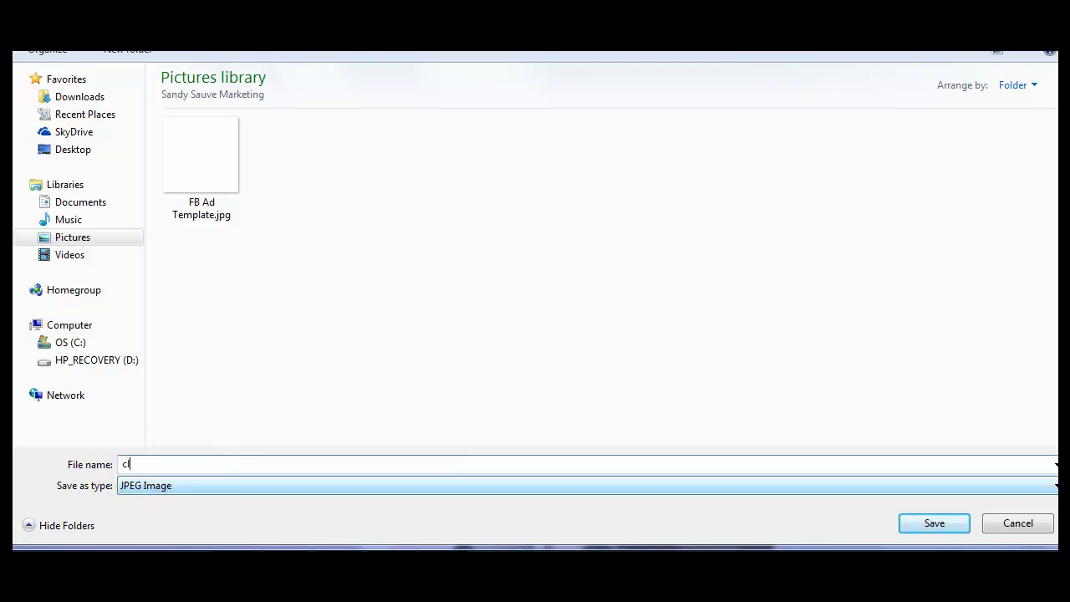
pyautogui.write('assified')
pyautogui.write('wante')
pyautogui.write('d classi')
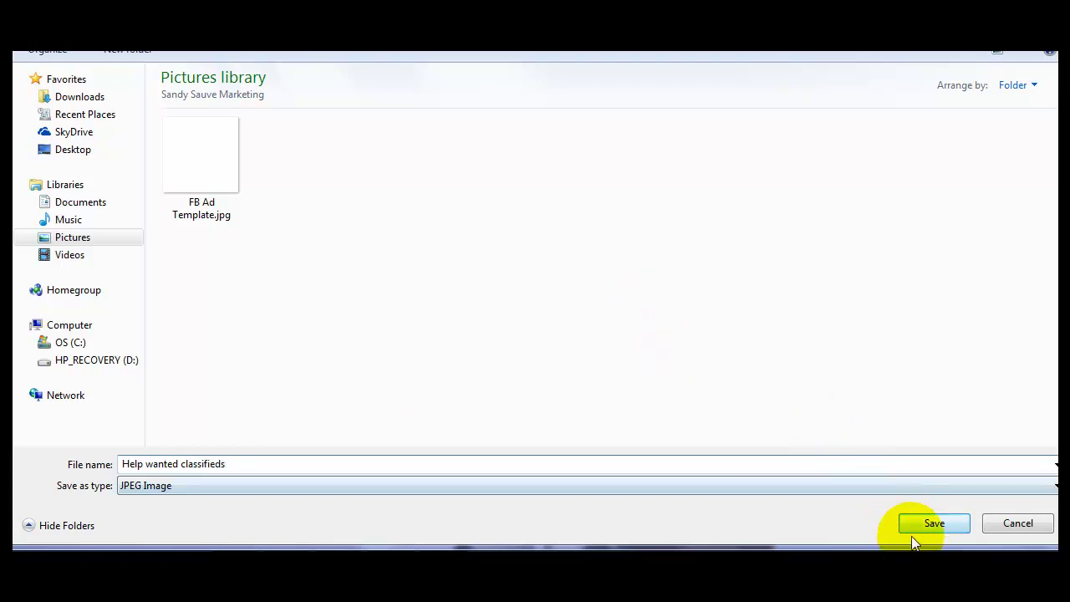
pyautogui.click(933, 522)
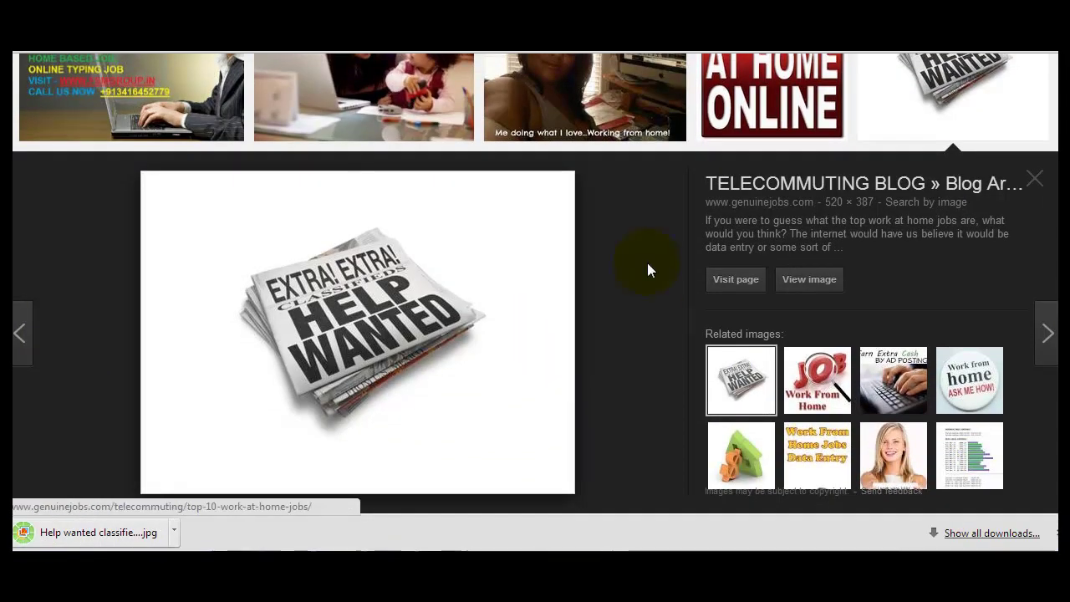
# Close the enlarged newspaper image, look over more of the image results and return to the PicMonkey editor.
pyautogui.click(1037, 182)
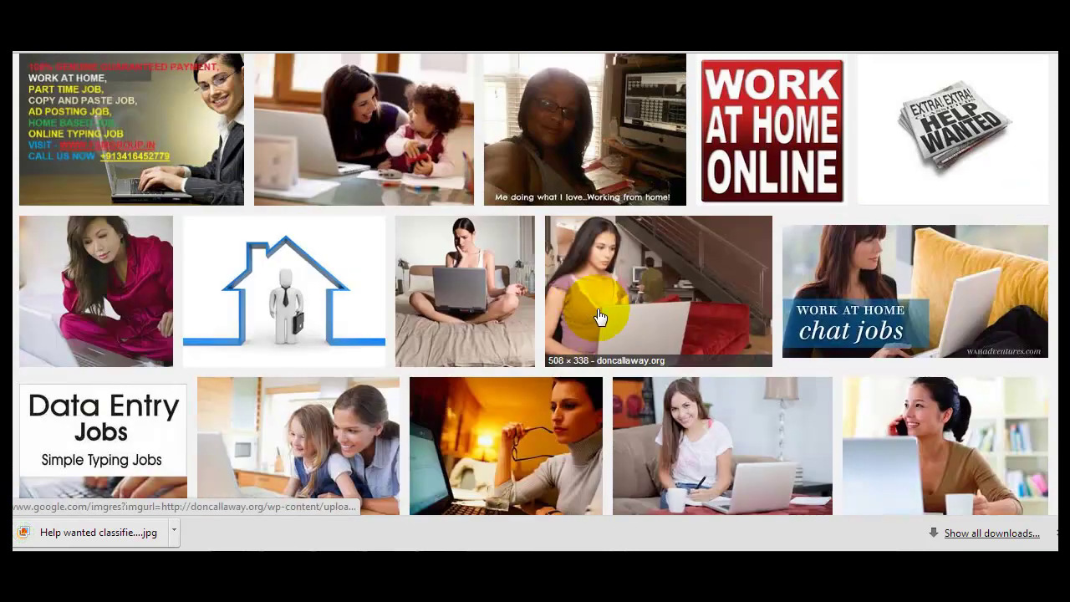
pyautogui.scroll(-5, 621, 339)
pyautogui.scroll(-15, 627, 350)
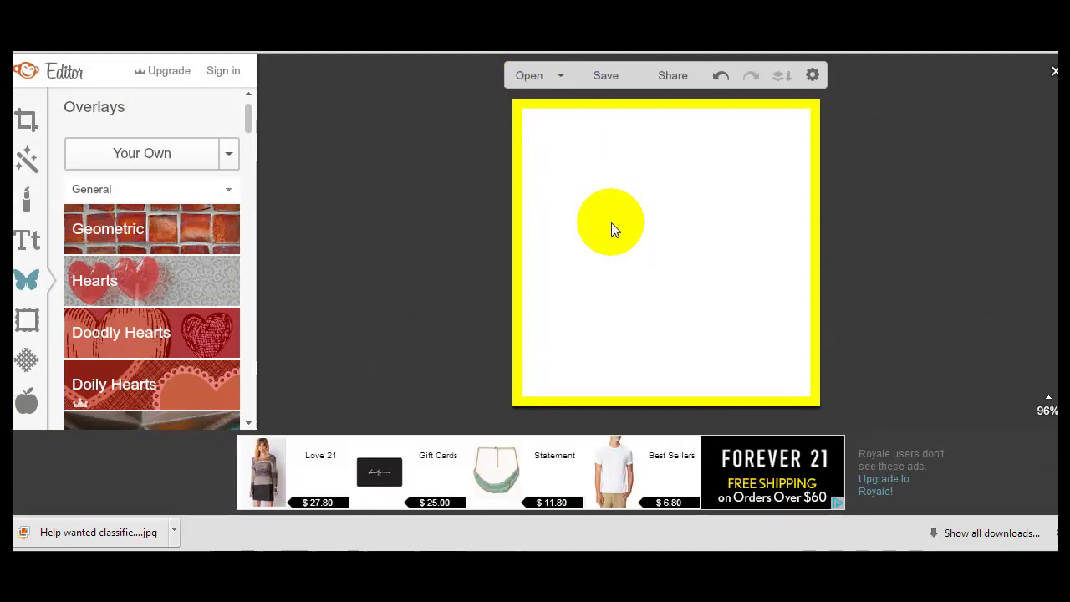
# Add Help wanted classifieds.jpg as an overlay and enlarge it in the canvas's upper-left corner inside the yellow frame.
pyautogui.click(140, 156)
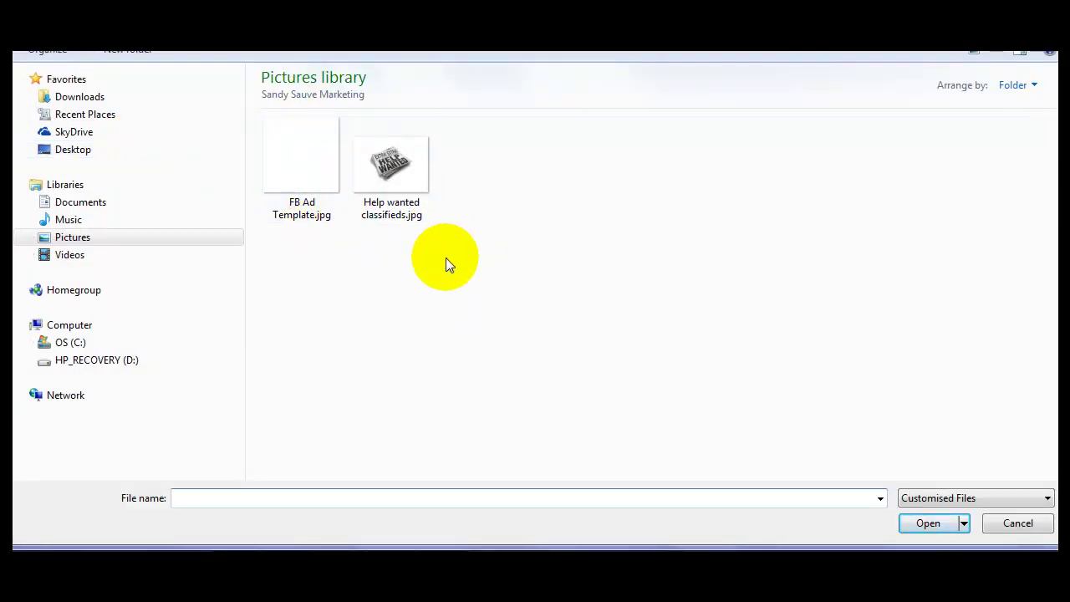
pyautogui.click(389, 184)
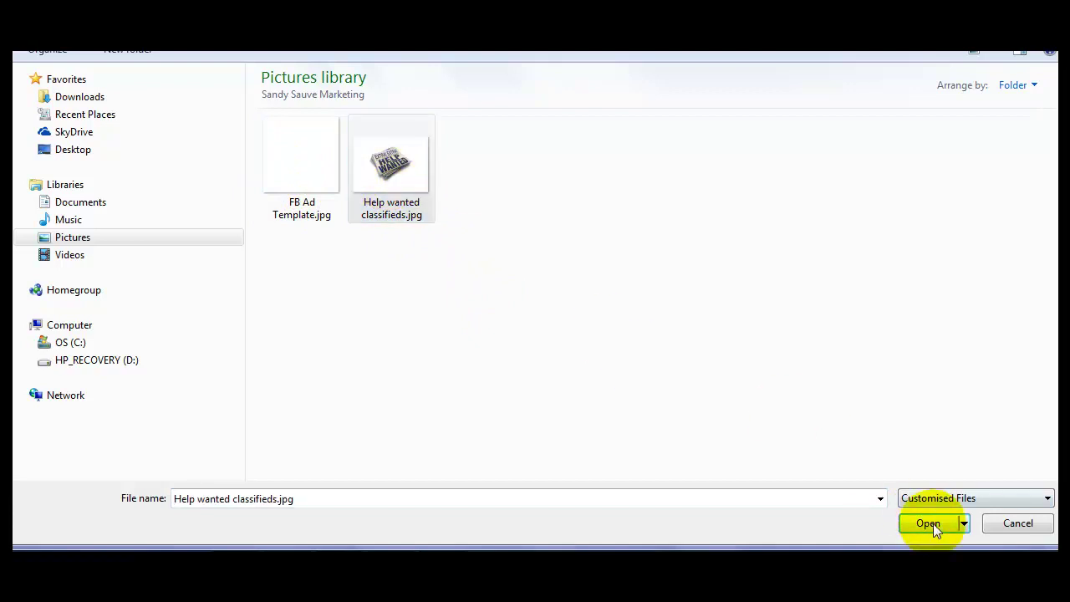
pyautogui.click(932, 523)
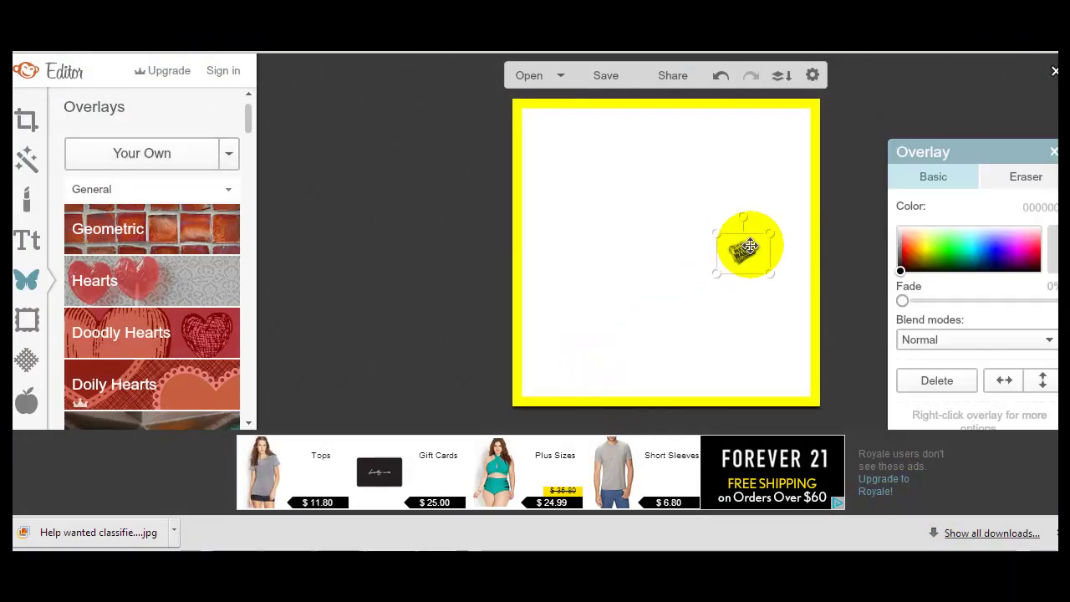
pyautogui.moveTo(719, 276); pyautogui.dragTo(636, 196)
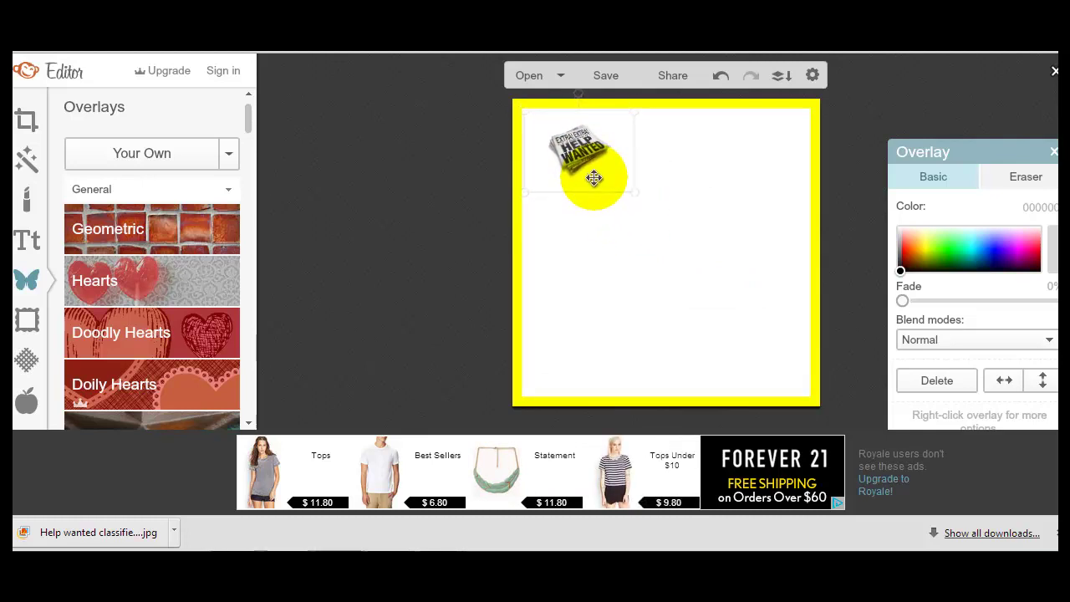
pyautogui.click(662, 272)
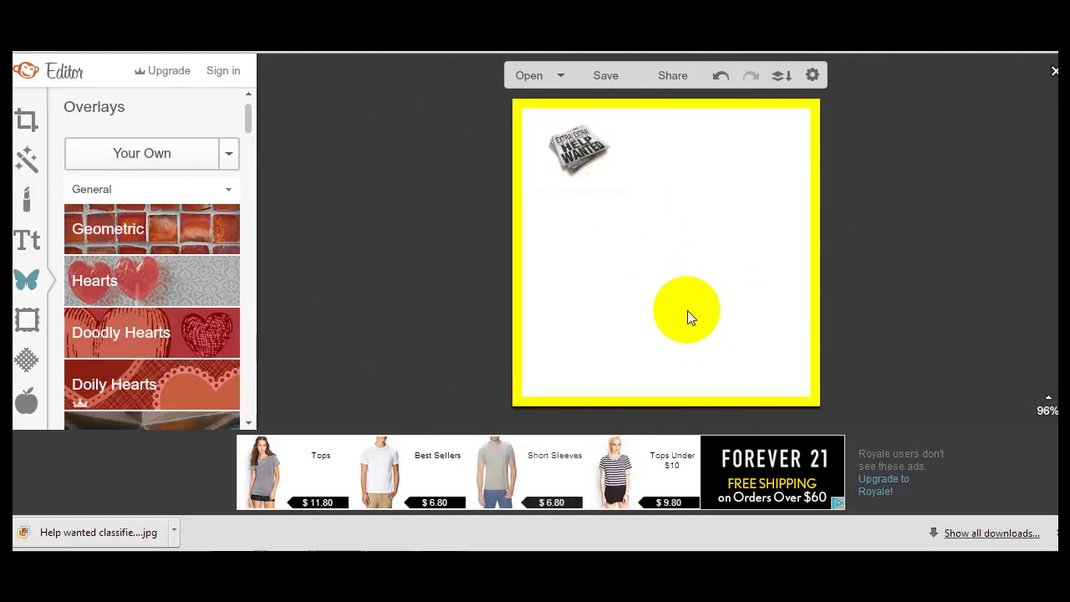
# Shrink the help-wanted newspaper overlay slightly, keeping it in the canvas's upper-left corner.
pyautogui.click(606, 169)
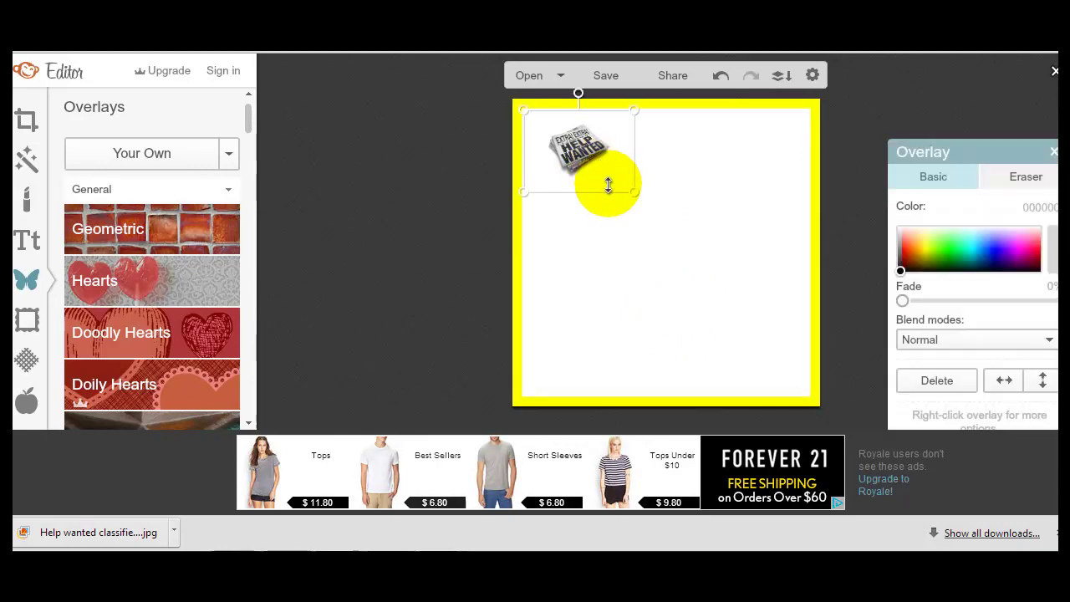
pyautogui.moveTo(624, 179); pyautogui.dragTo(611, 173)
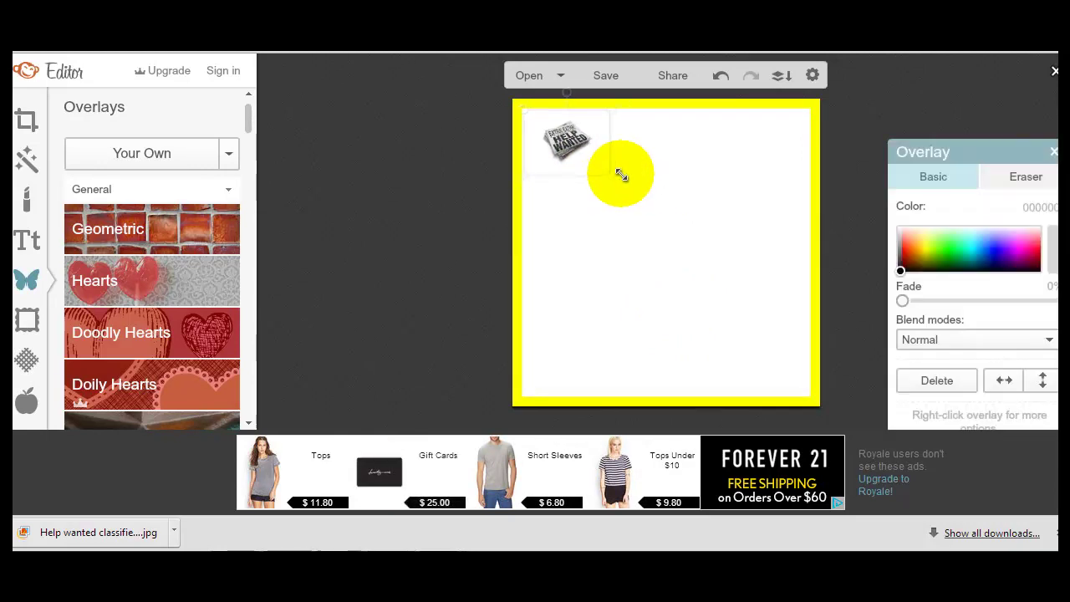
pyautogui.click(629, 258)
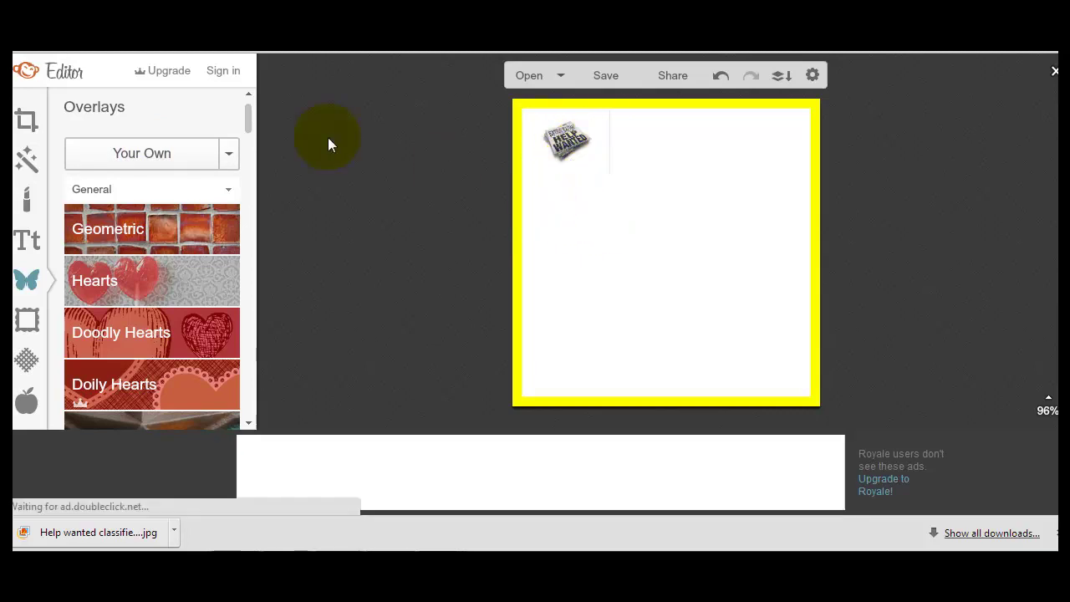
# Find the gold "Work From Home Start Now!" badge, WFH.jpg, in the Pictures library and add it as an overlay.
pyautogui.click(181, 158)
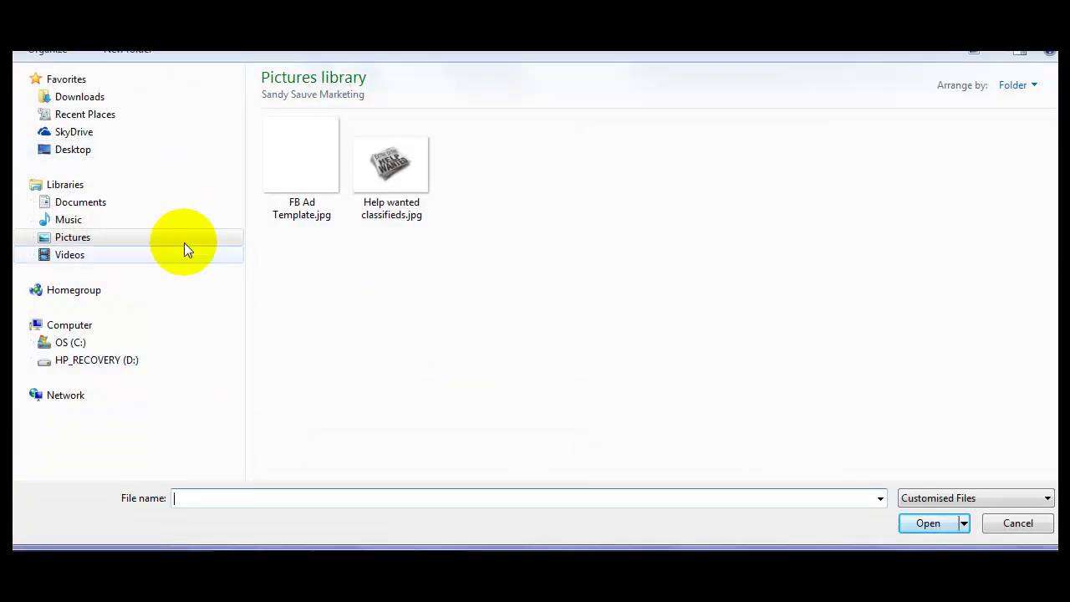
pyautogui.click(84, 237)
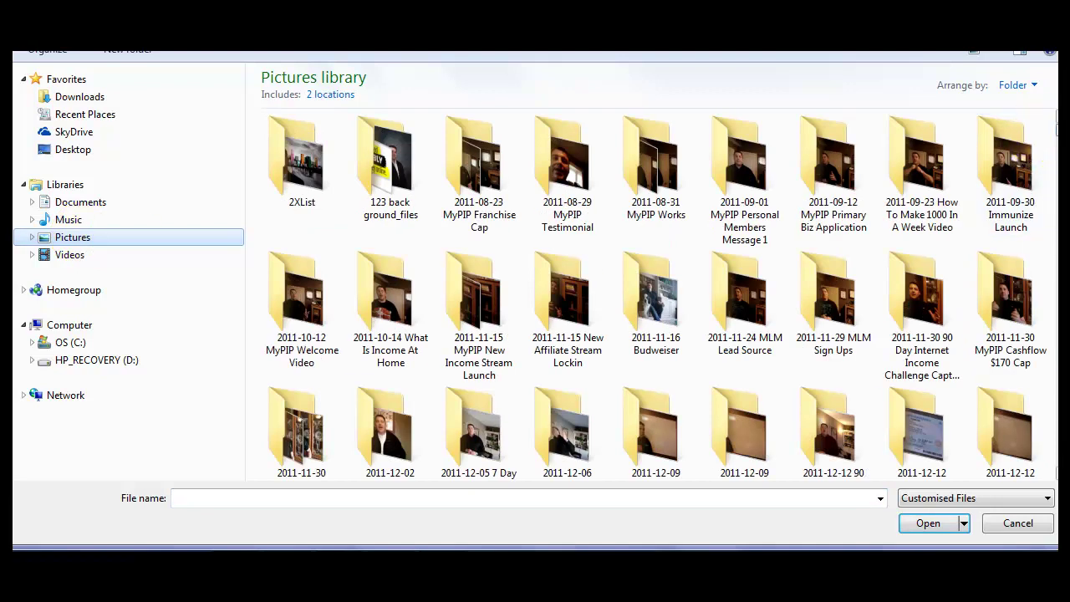
pyautogui.scroll(-15, 1044, 142)
pyautogui.scroll(-10, 1044, 143)
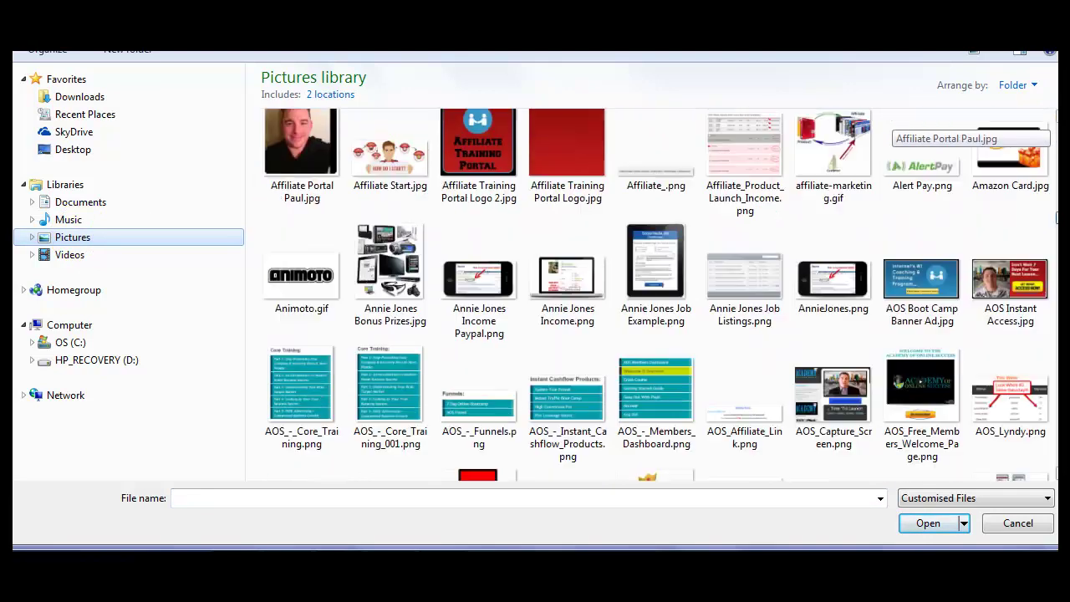
pyautogui.scroll(-6, 1044, 143)
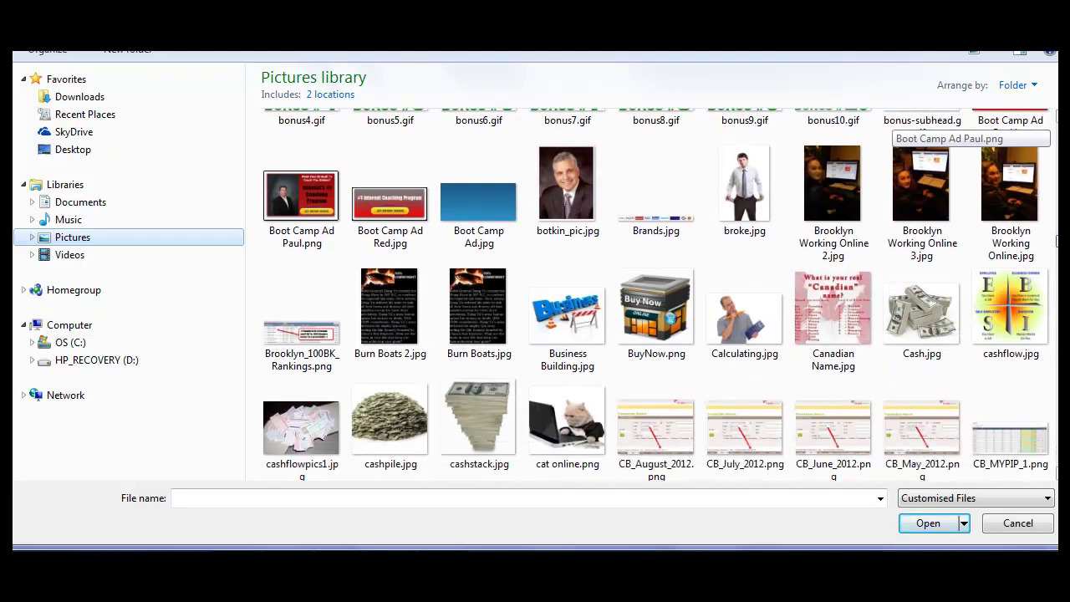
pyautogui.scroll(-20, 1044, 143)
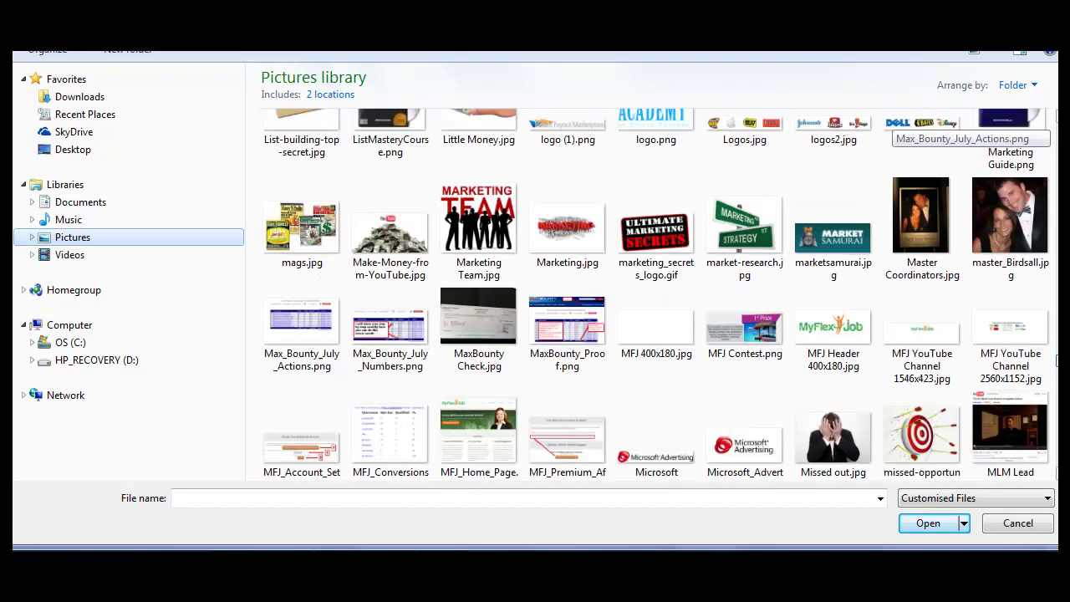
pyautogui.scroll(-20, 1044, 143)
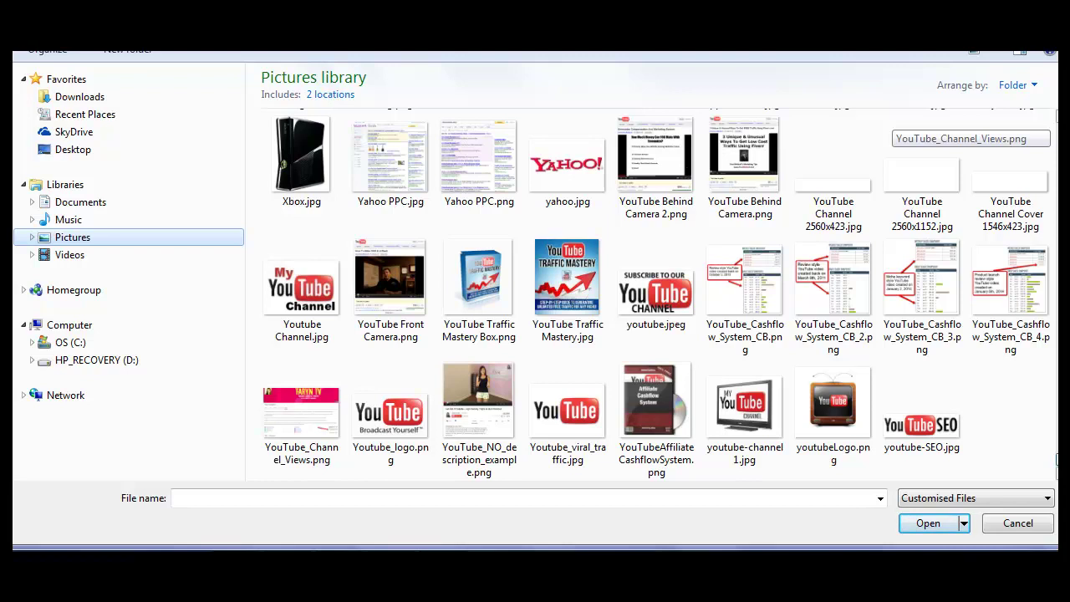
pyautogui.scroll(5, 1044, 142)
pyautogui.scroll(1, 916, 142)
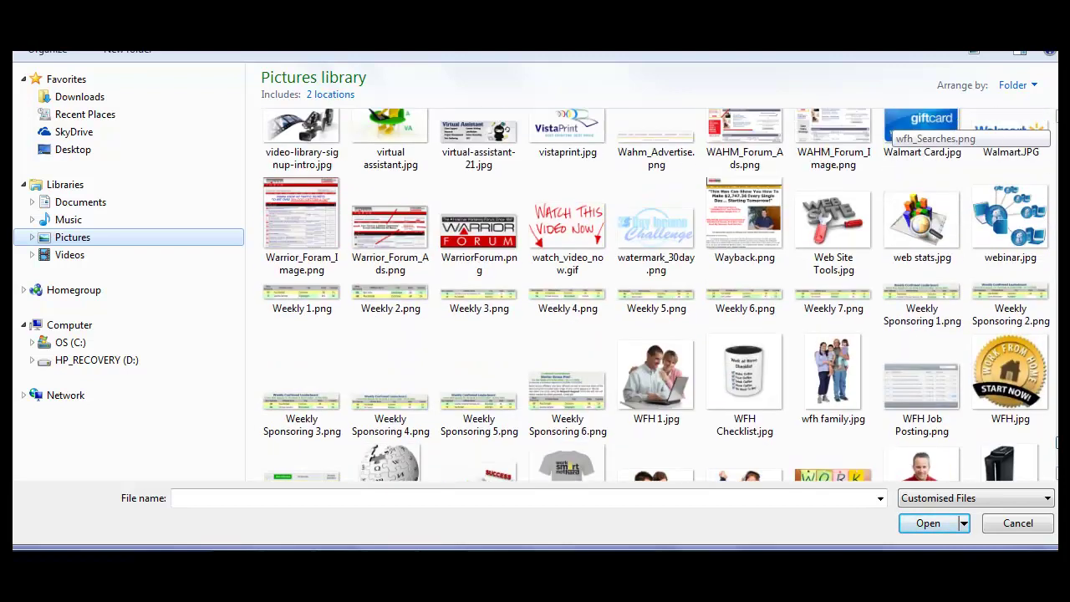
pyautogui.scroll(1, 915, 142)
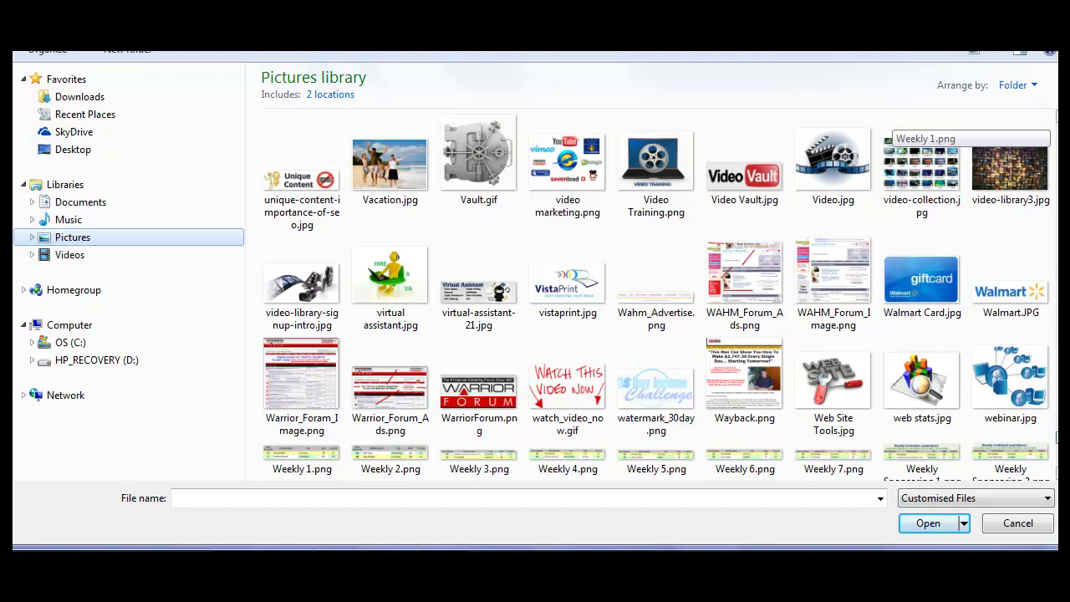
pyautogui.scroll(-2, 915, 142)
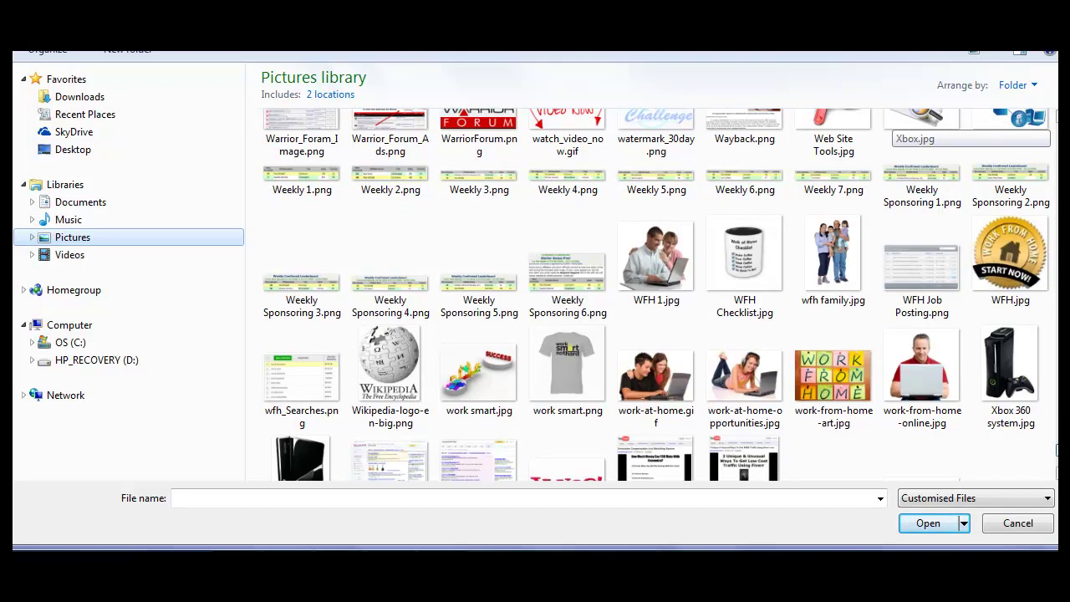
pyautogui.scroll(2, 915, 142)
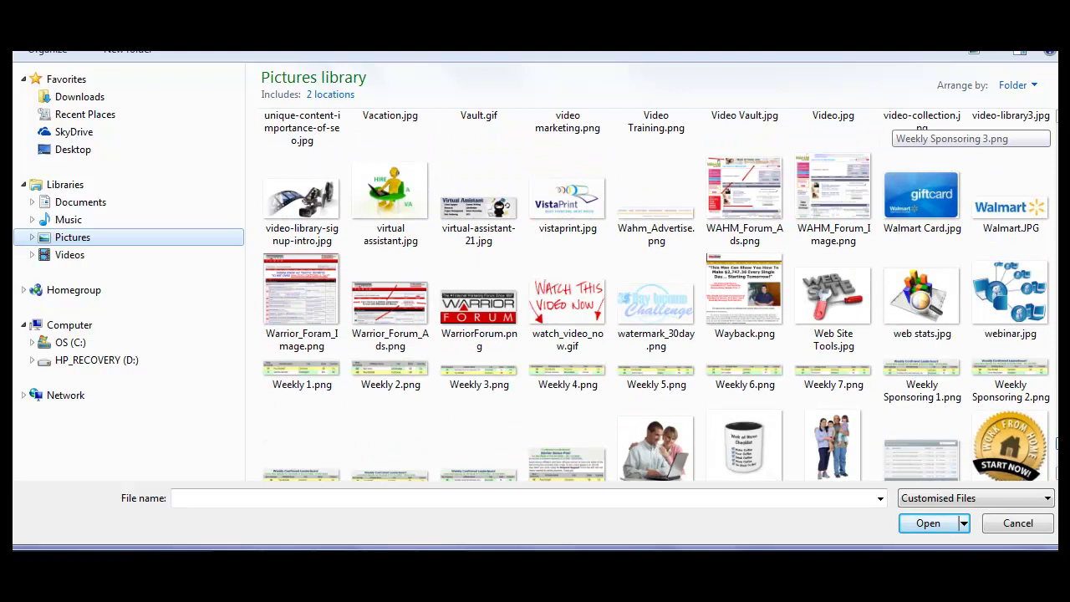
pyautogui.scroll(-3, 1005, 216)
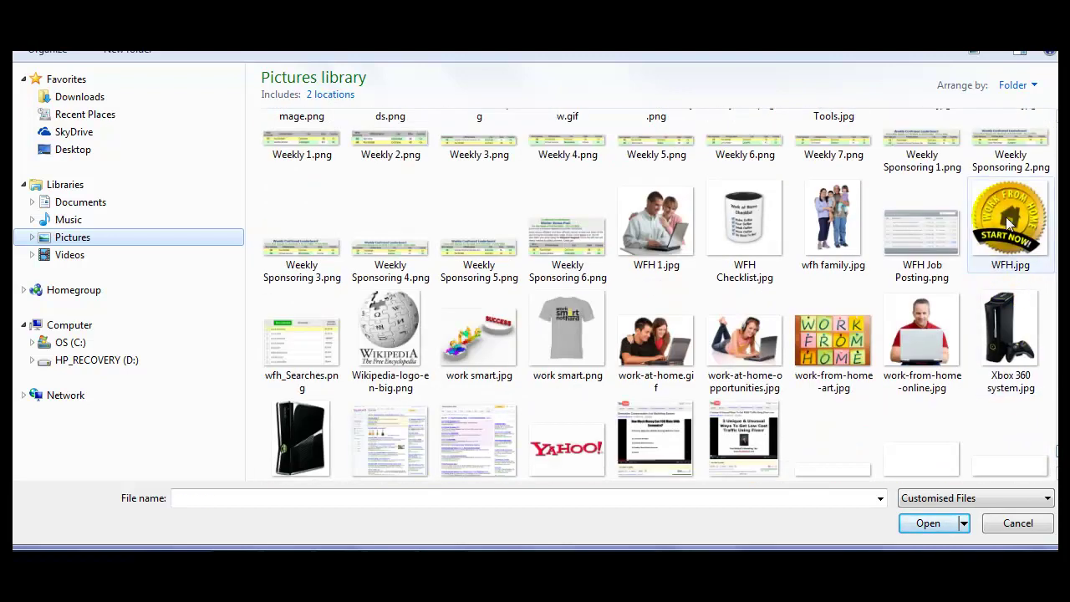
pyautogui.click(1005, 217)
pyautogui.click(928, 524)
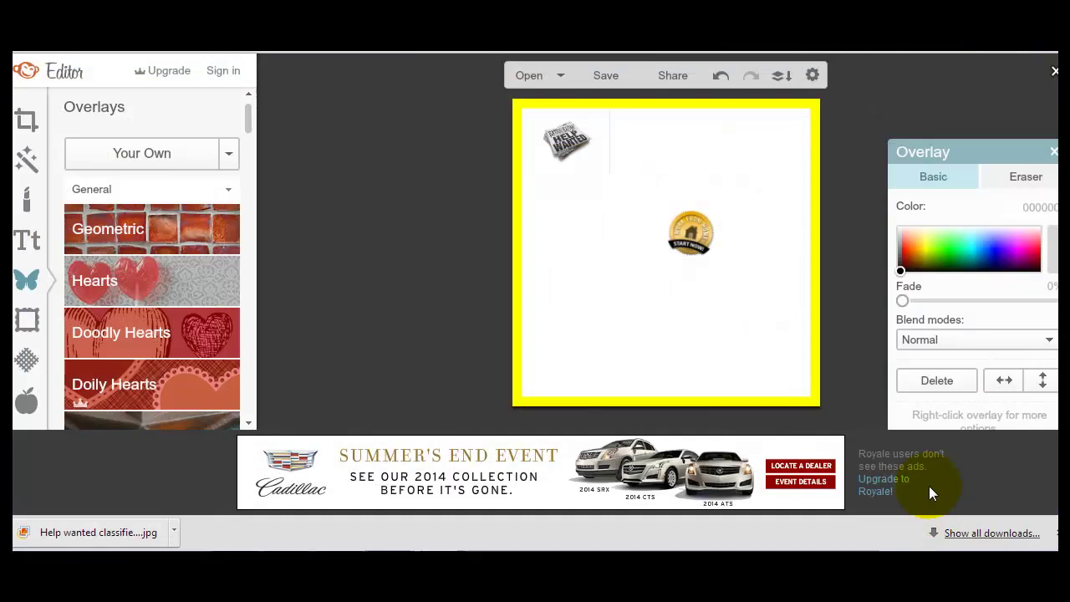
# Delete the help-wanted newspaper overlay from the canvas.
pyautogui.click(581, 147)
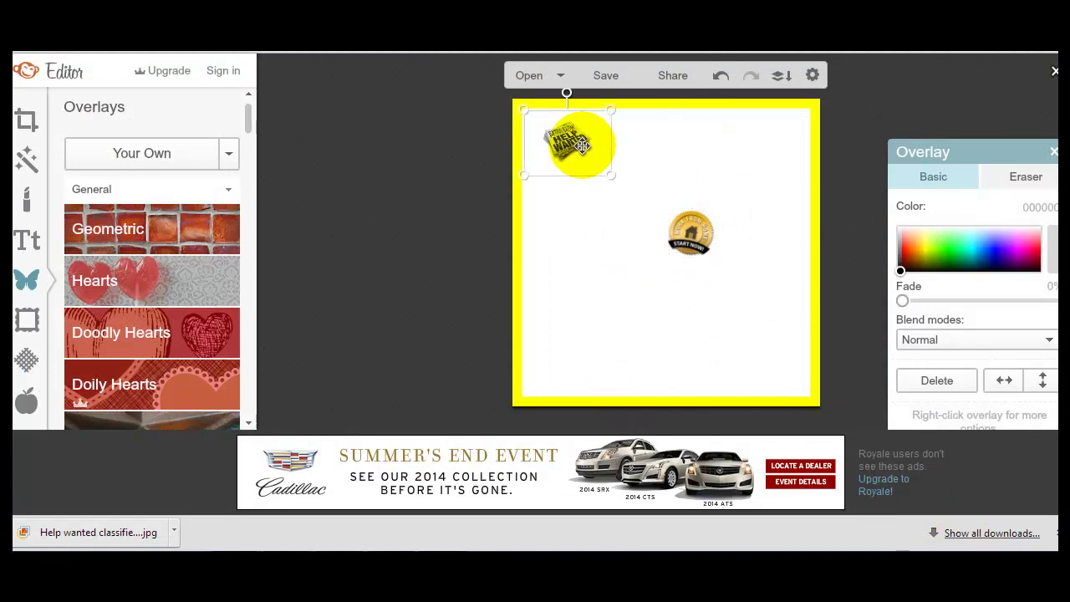
pyautogui.press('Delete')
# Place the Work From Home badge in the canvas's upper-right corner and enlarge it to about a third of the canvas width.
pyautogui.click(698, 242)
pyautogui.moveTo(699, 242); pyautogui.dragTo(782, 175)
pyautogui.moveTo(724, 198); pyautogui.dragTo(707, 210)
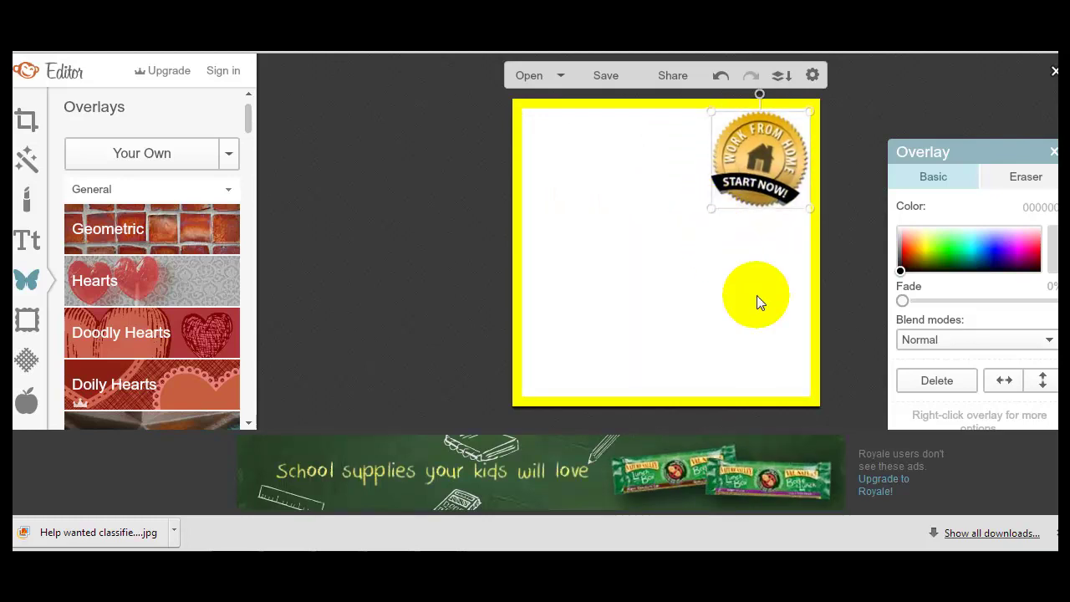
pyautogui.click(764, 304)
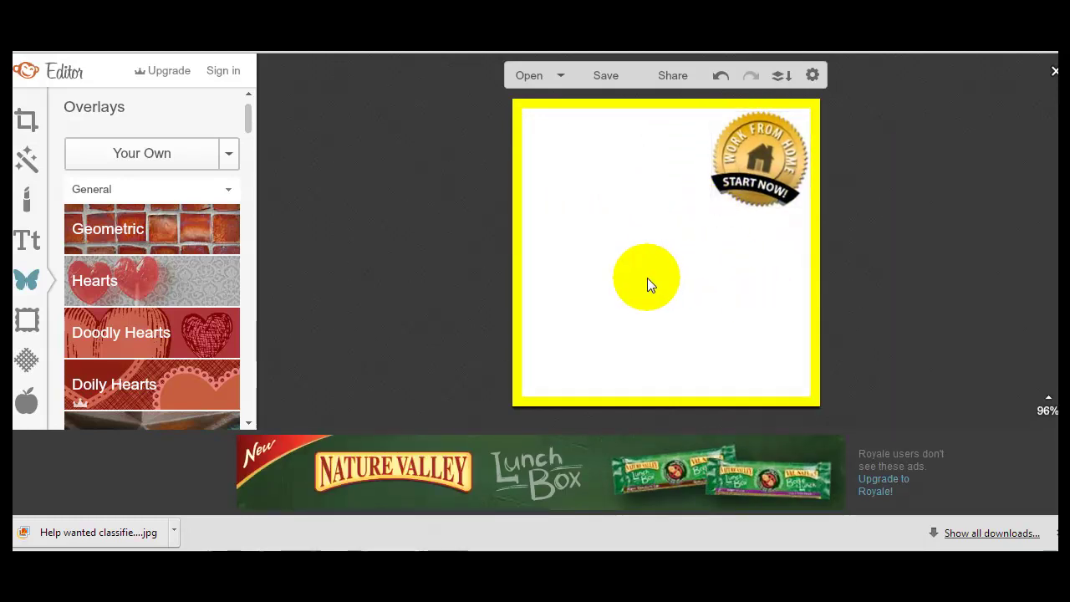
# Add the smaller portrait photo of the woman in pink as an overlay, enlarge it slightly and fit it into the canvas's upper-left corner.
pyautogui.click(161, 154)
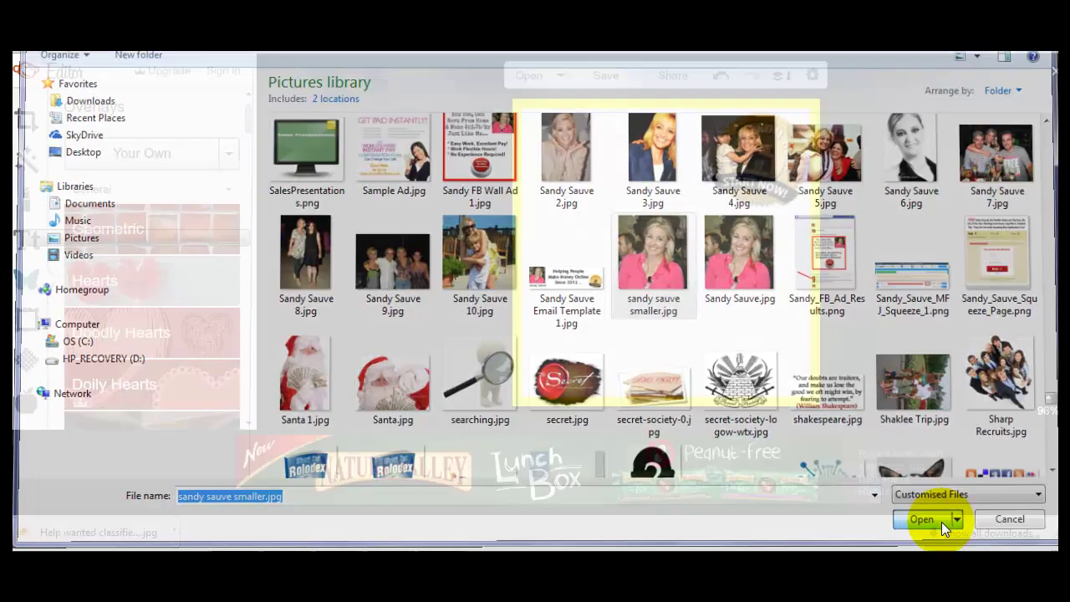
pyautogui.click(941, 522)
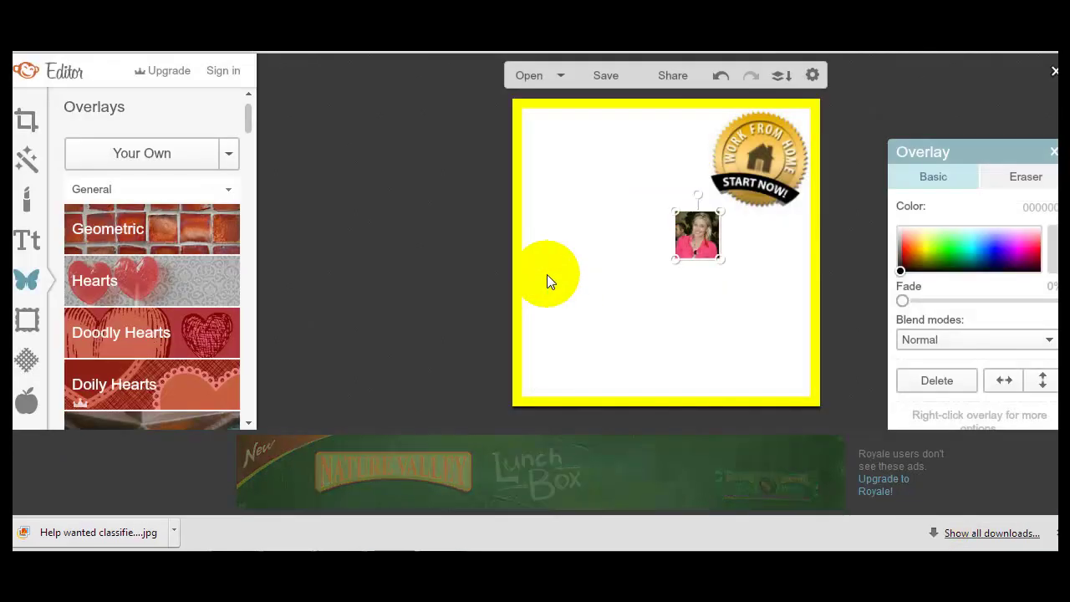
pyautogui.moveTo(694, 246); pyautogui.dragTo(679, 279)
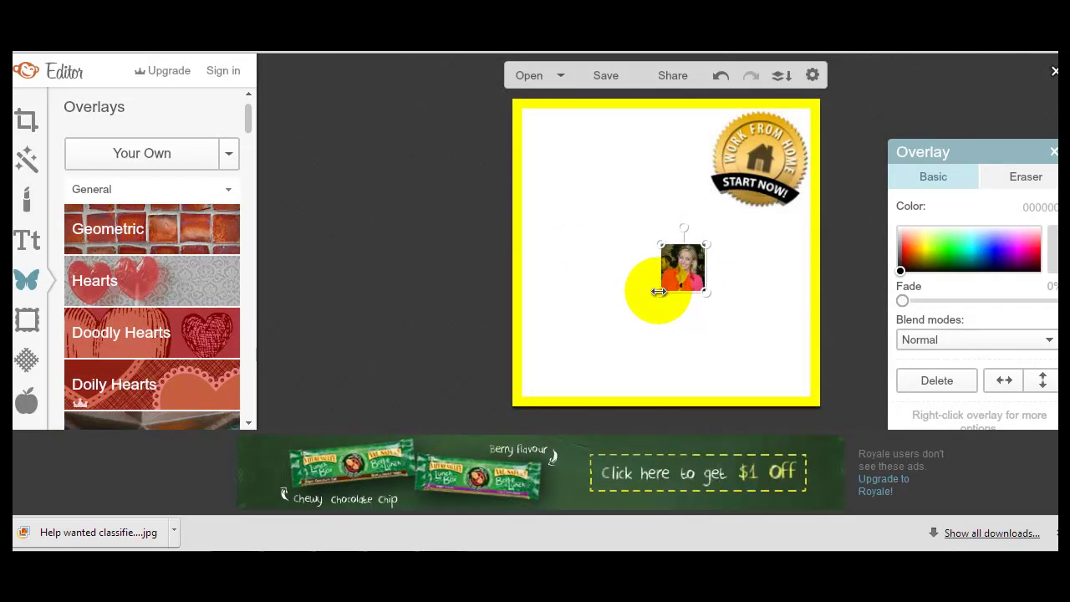
pyautogui.moveTo(659, 294); pyautogui.dragTo(549, 143)
# Shrink the Work From Home badge to roughly the portrait's size and keep it in the canvas's upper-right corner.
pyautogui.click(716, 178)
pyautogui.click(745, 184)
pyautogui.moveTo(744, 184); pyautogui.dragTo(754, 173)
pyautogui.moveTo(708, 206); pyautogui.dragTo(757, 159)
pyautogui.click(687, 224)
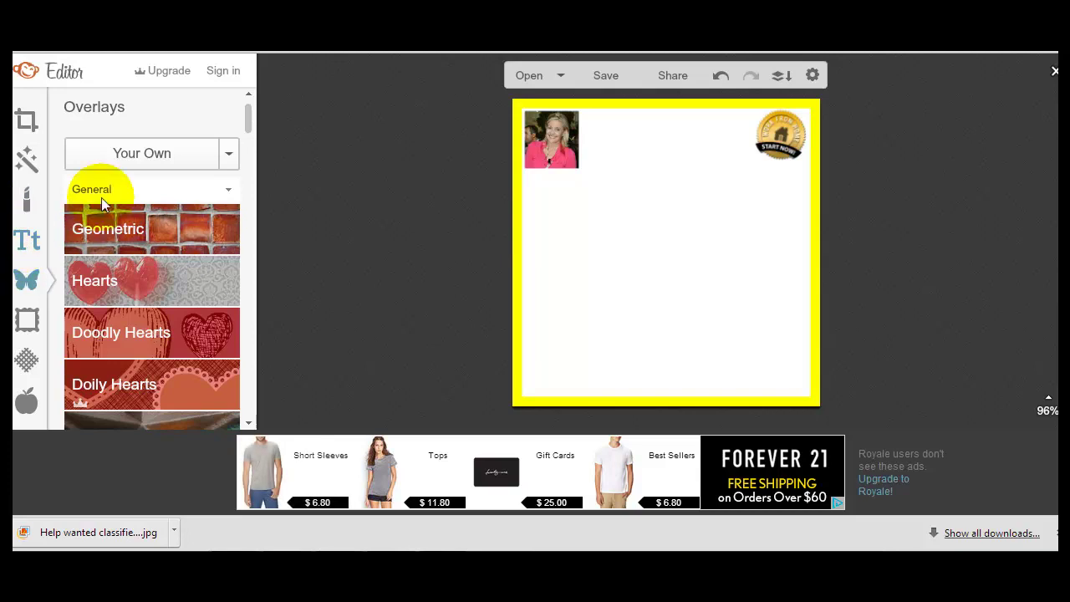
# Browse the available text fonts and choose the handwriting font Chelsea Market.
pyautogui.click(28, 239)
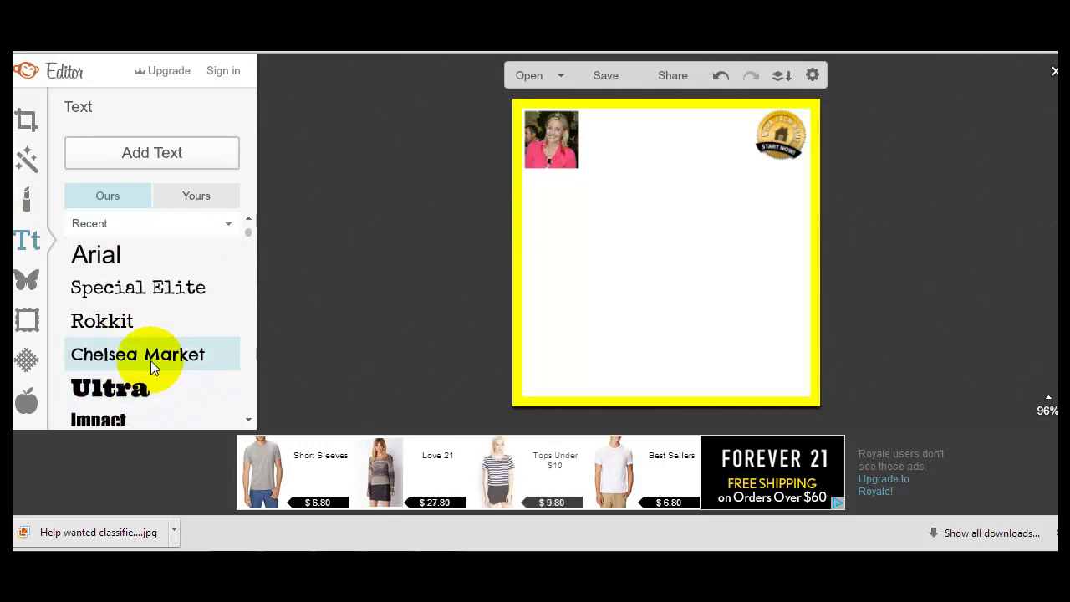
pyautogui.moveTo(248, 235); pyautogui.dragTo(251, 297)
pyautogui.scroll(2, 248, 292)
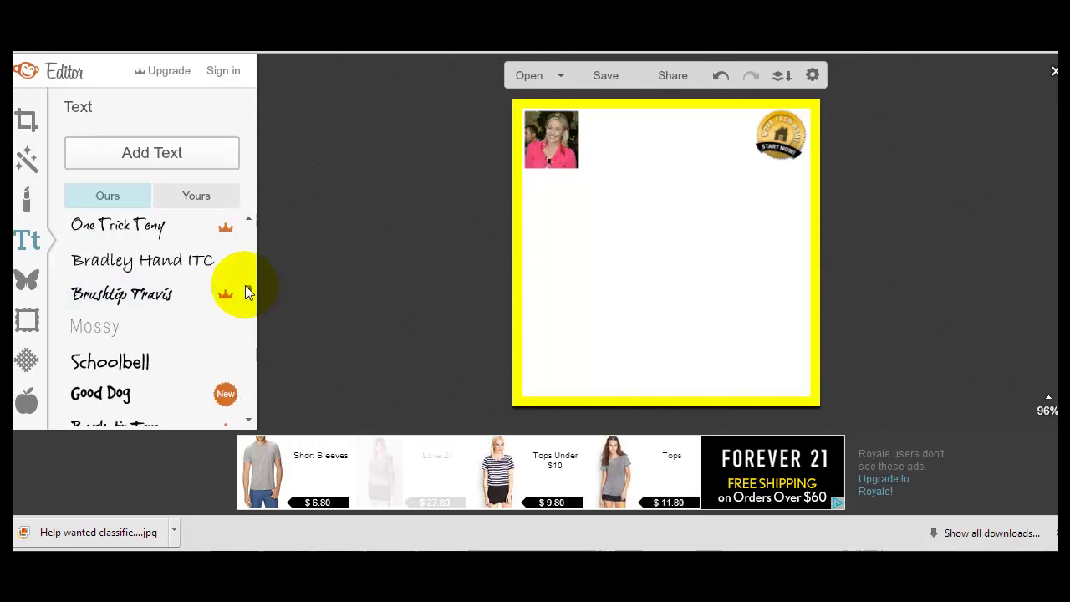
pyautogui.moveTo(245, 285); pyautogui.dragTo(245, 279)
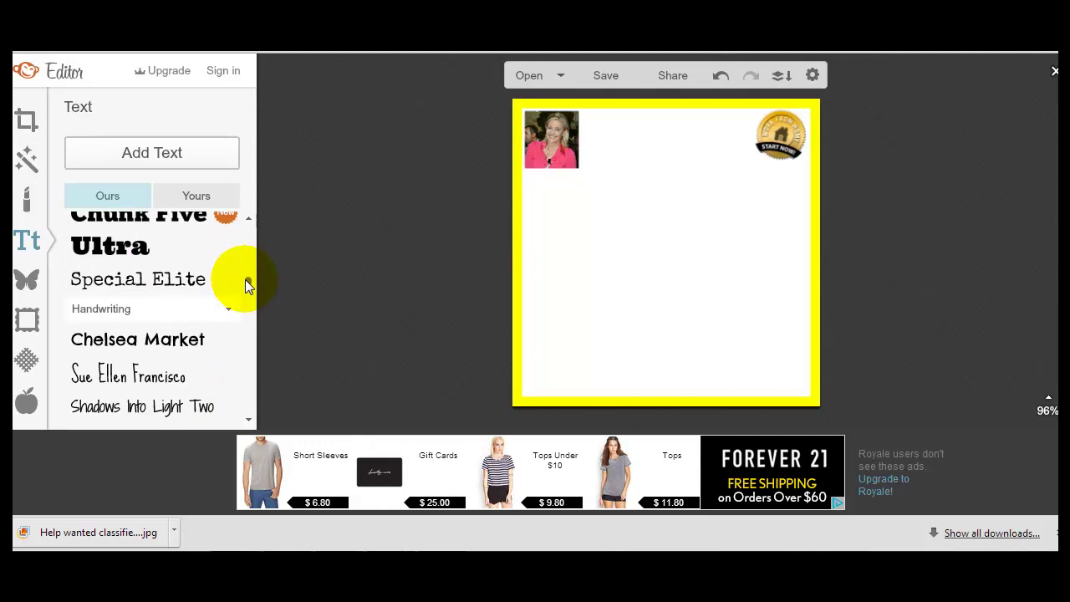
pyautogui.click(176, 341)
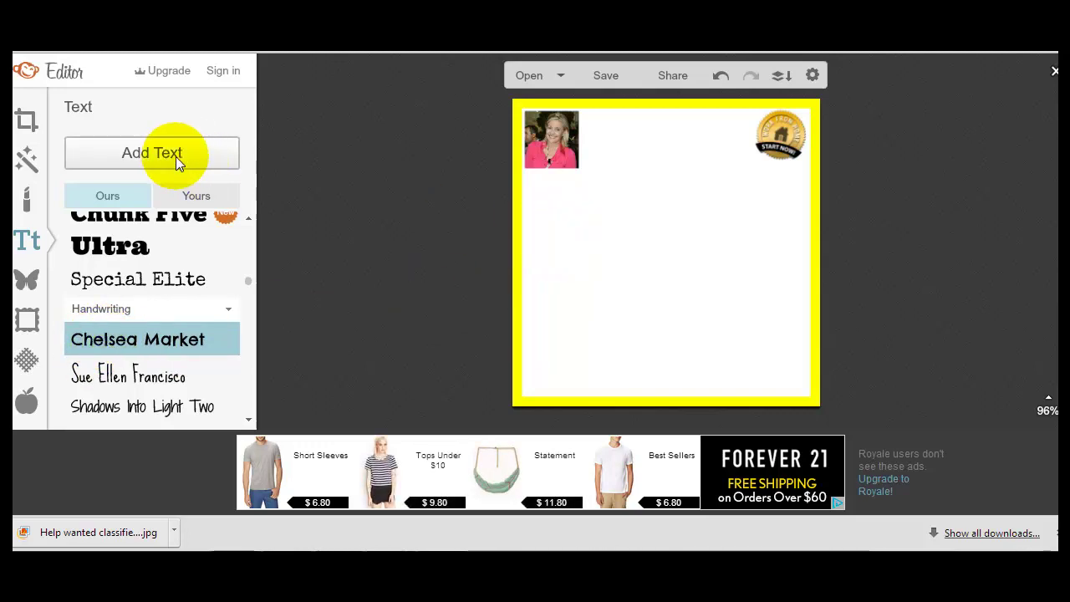
# Add a Chelsea Market text box to the canvas and start its wording with "This Stay At Home Mother Can".
pyautogui.click(145, 155)
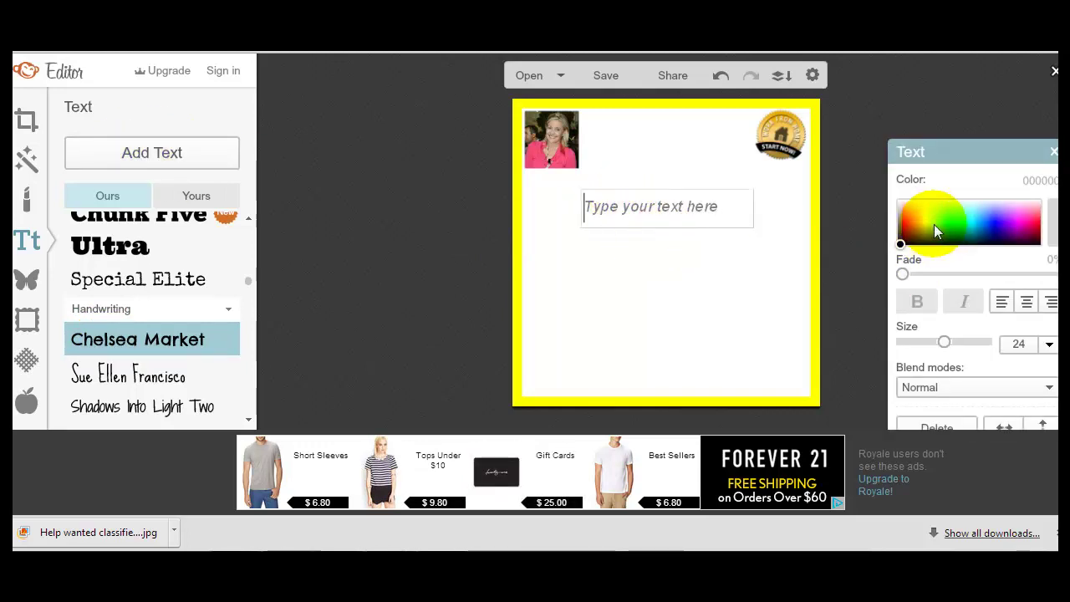
pyautogui.moveTo(1016, 148); pyautogui.dragTo(973, 121)
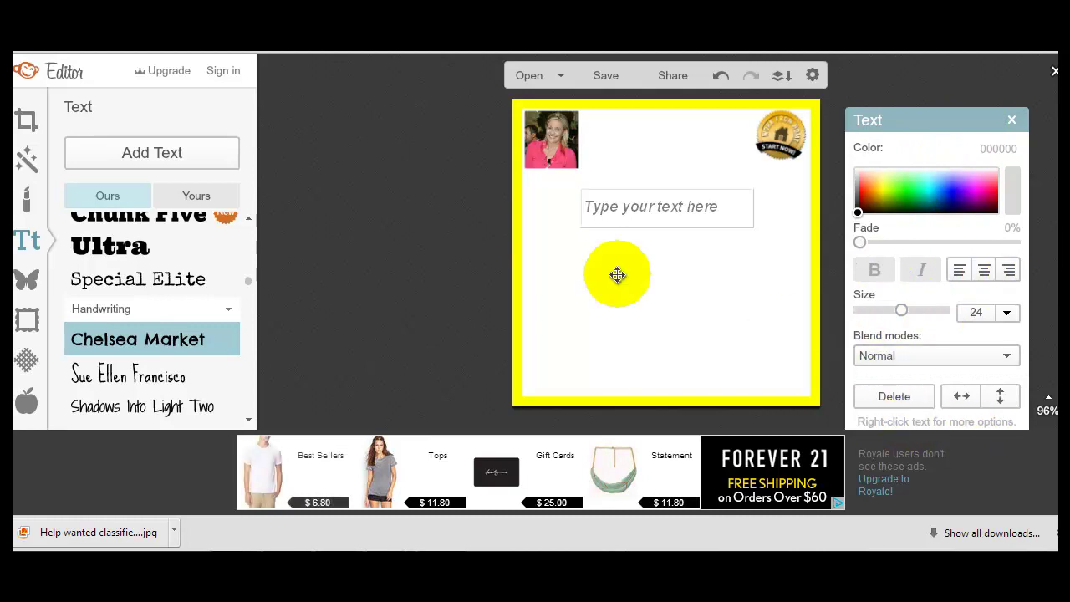
pyautogui.click(614, 215)
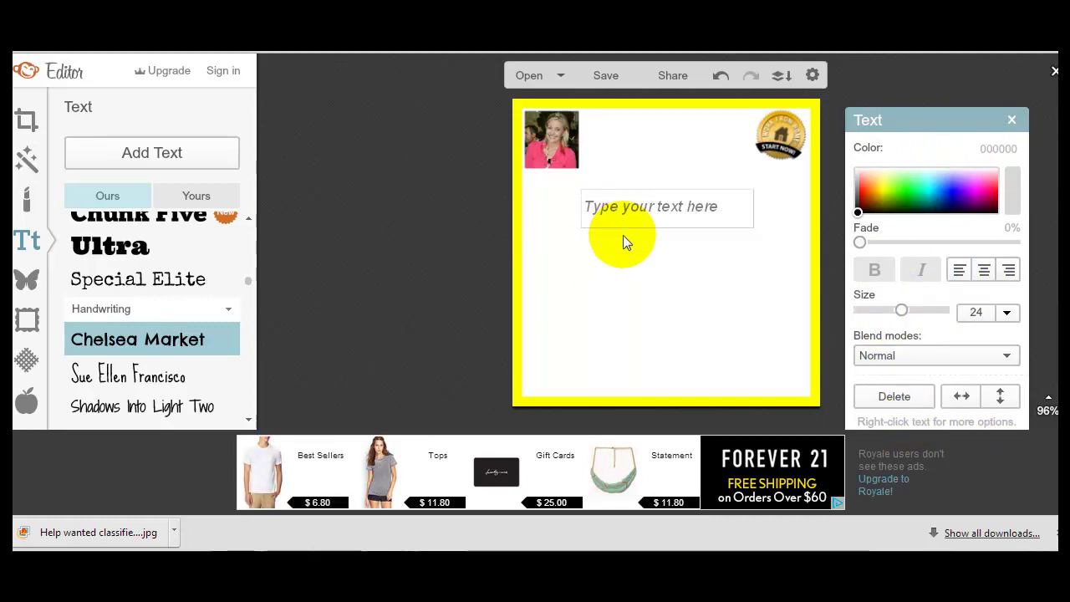
pyautogui.write('Th')
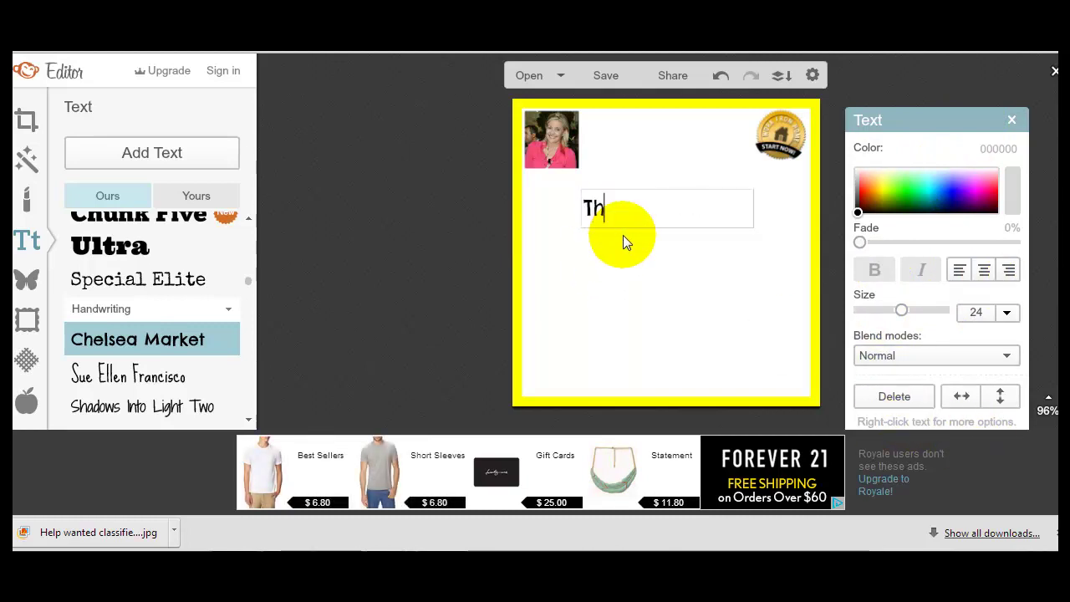
pyautogui.write('is S')
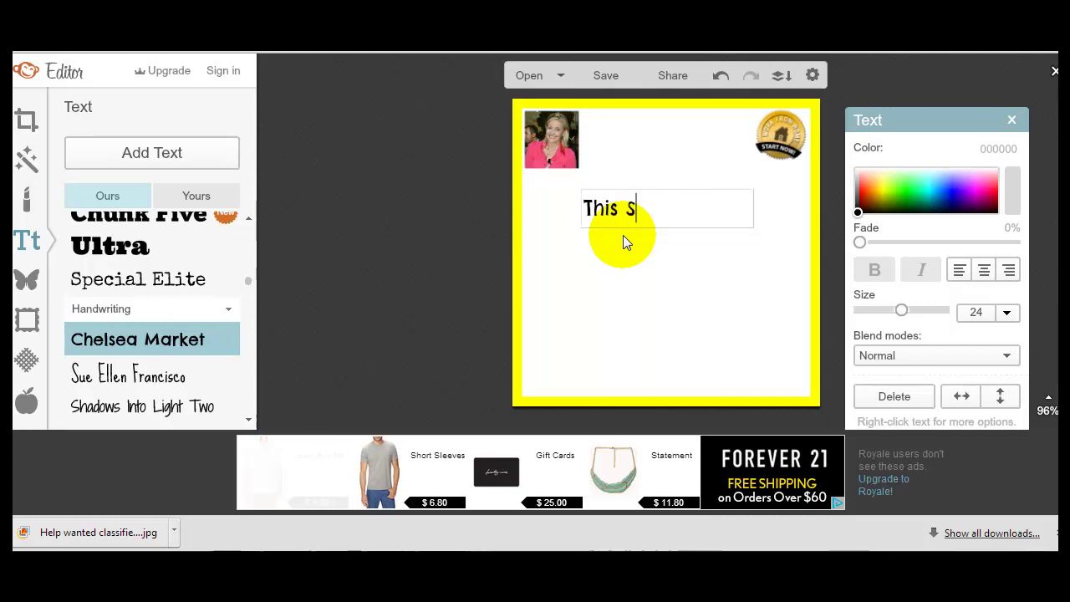
pyautogui.write('tay At ')
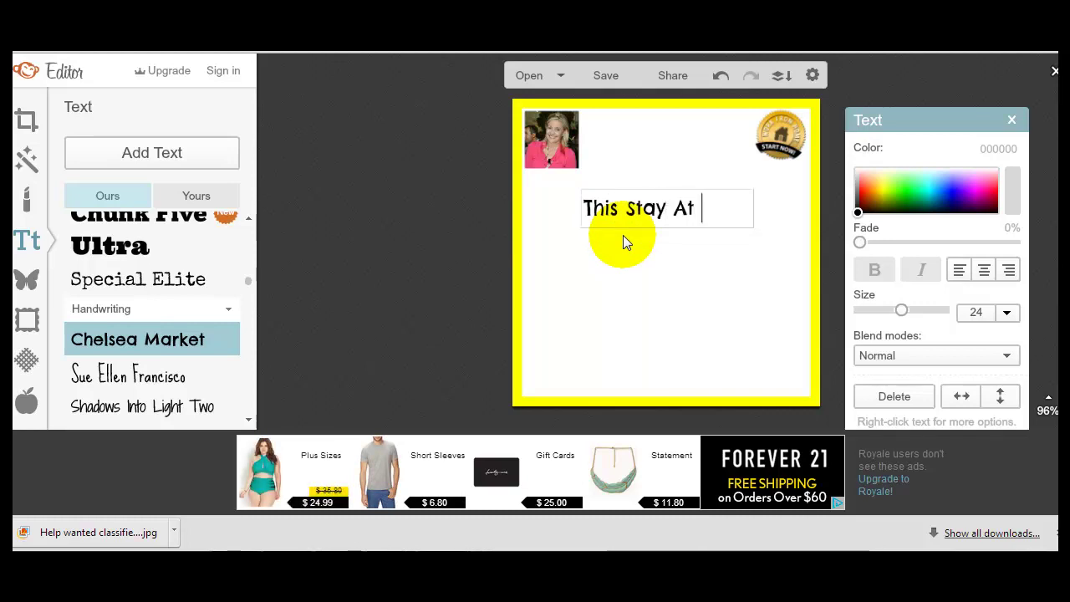
pyautogui.write('Home M')
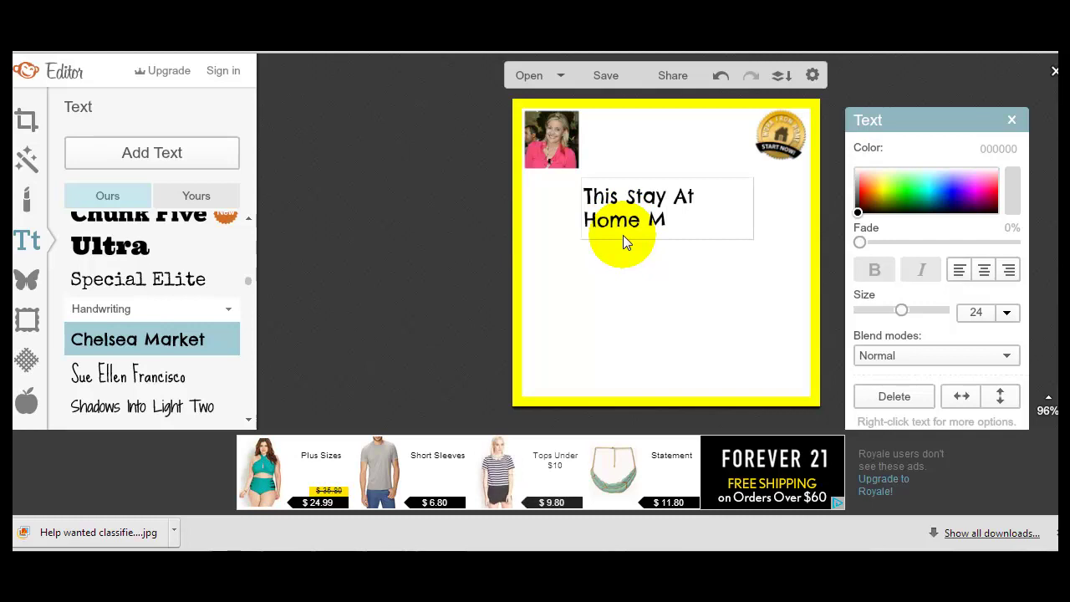
pyautogui.write('otther')
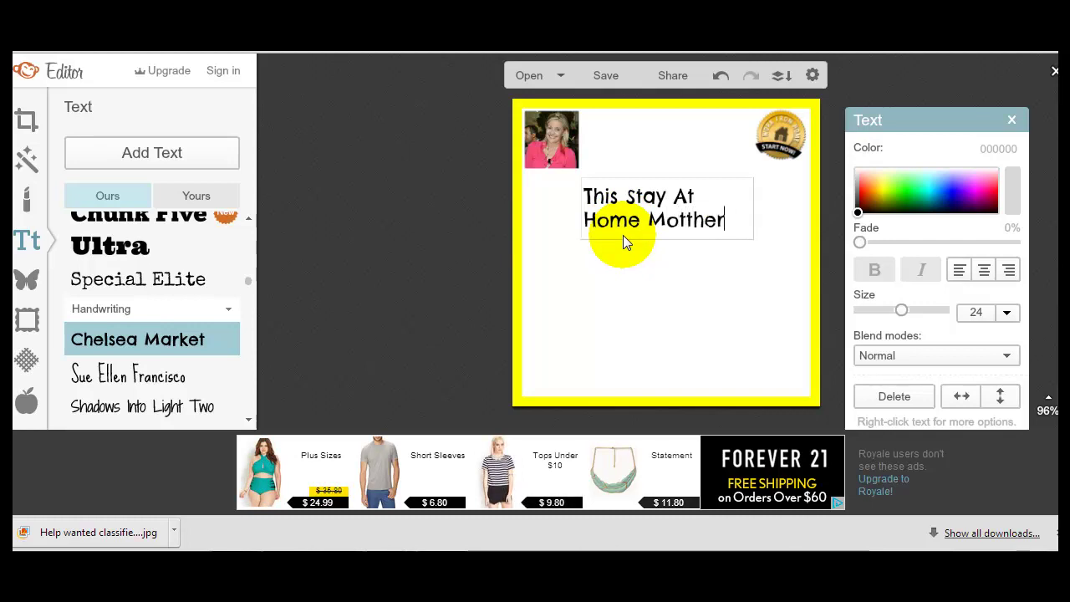
pyautogui.press('BackSpace')
pyautogui.press('BackSpace')
pyautogui.press('BackSpace')
pyautogui.press('BackSpace')
pyautogui.write('her Can')
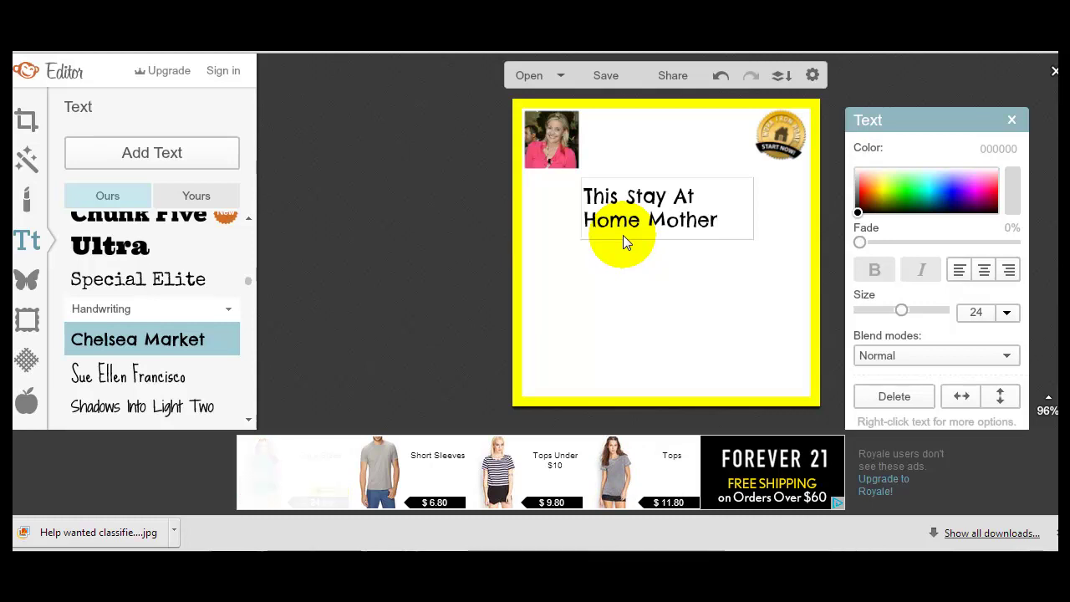
# Continue the ad text with "Show You How To Work At Home & Make $23.75/Hour!".
pyautogui.write(' Show You H')
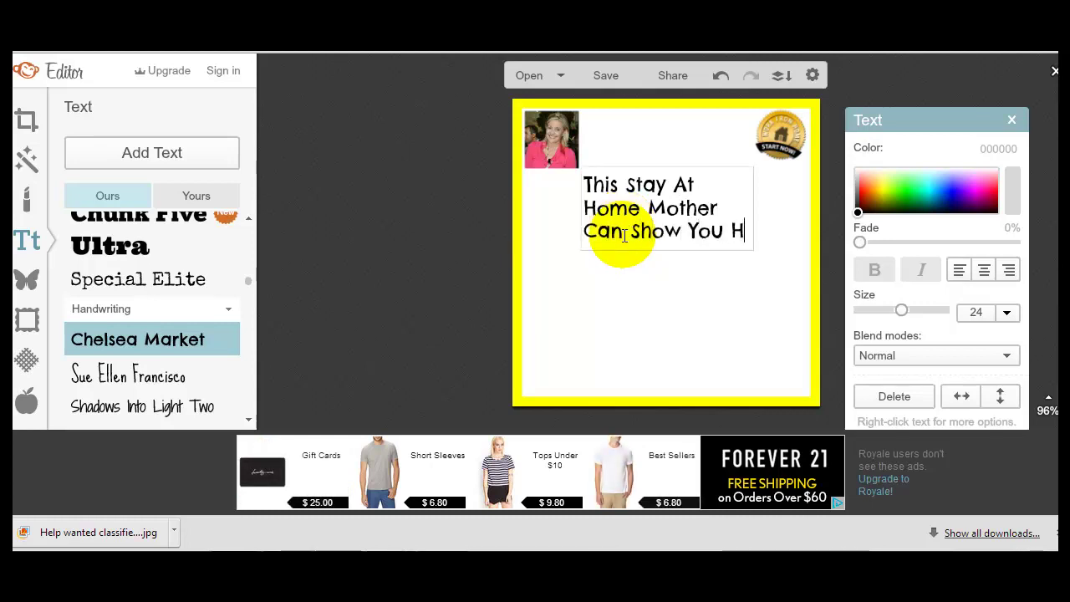
pyautogui.write('ow To Work')
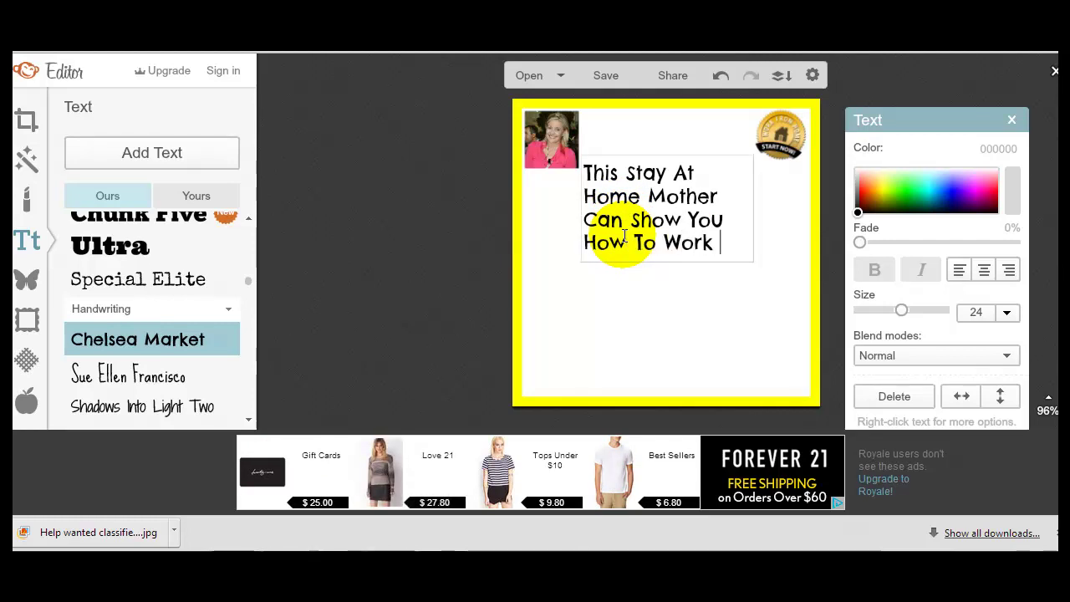
pyautogui.write(' At H')
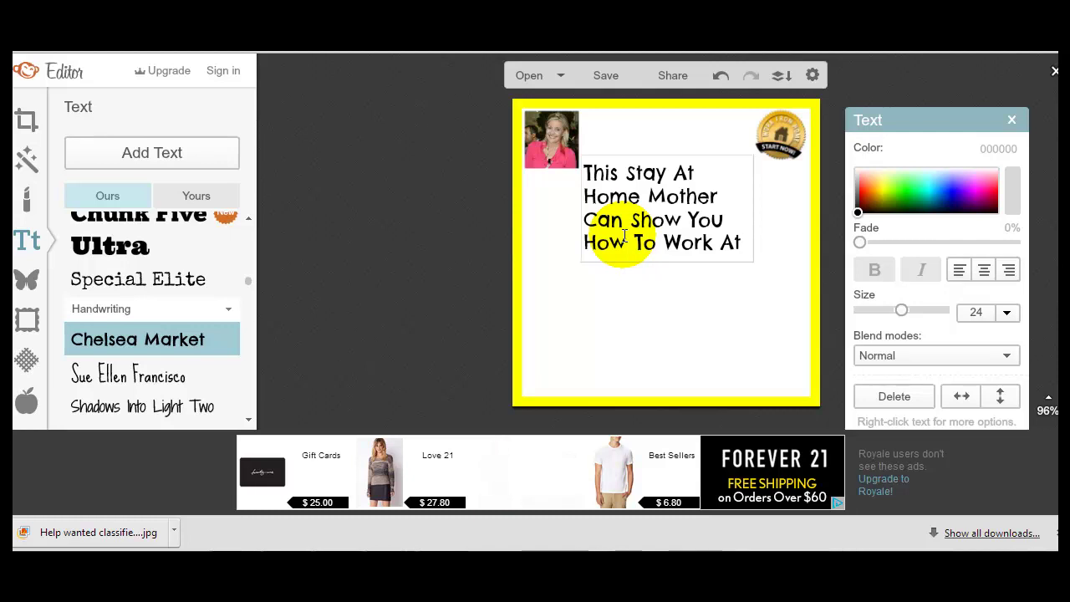
pyautogui.write('ome & Make ')
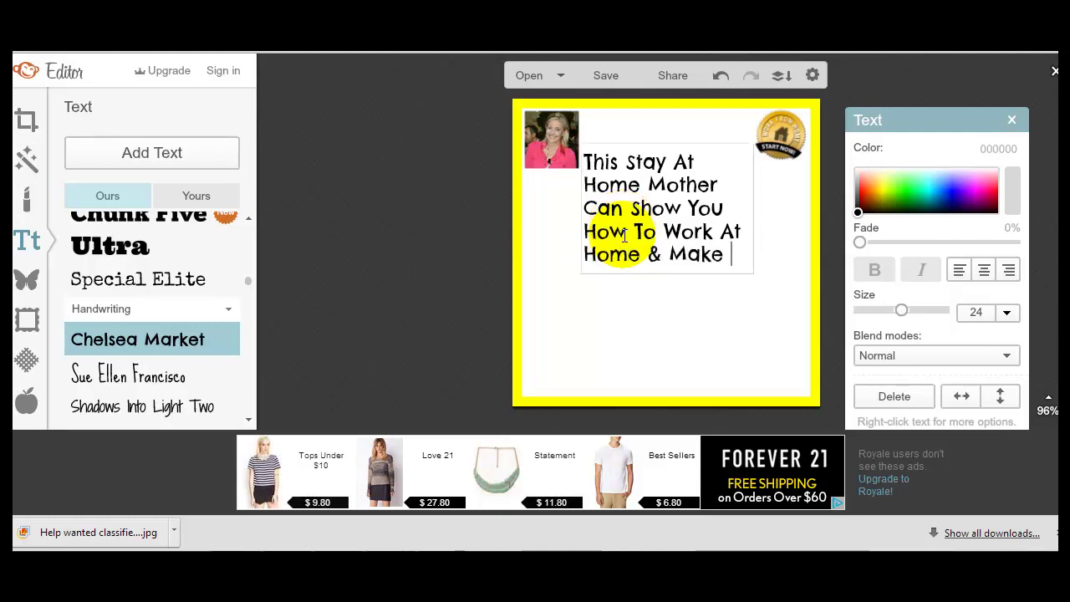
pyautogui.write('$')
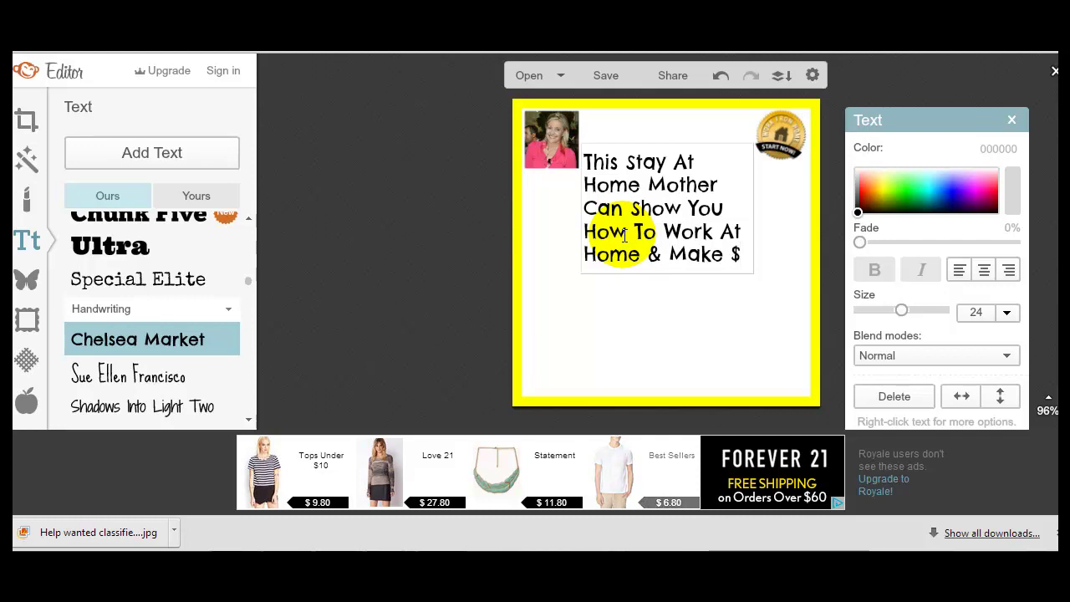
pyautogui.write('23.')
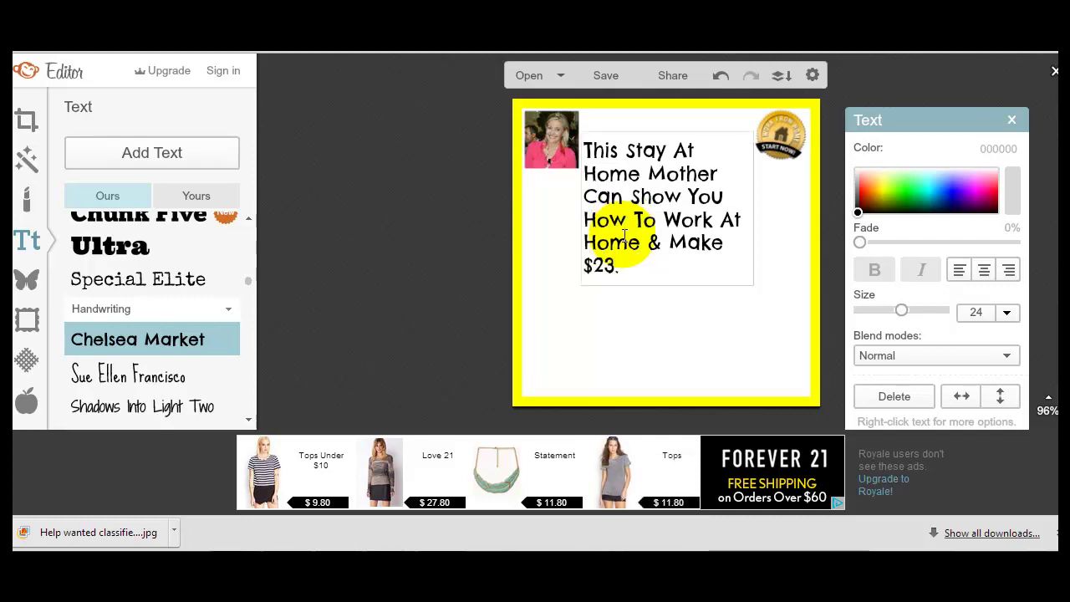
pyautogui.write('75')
pyautogui.press('BackSpace')
pyautogui.write('/Ho')
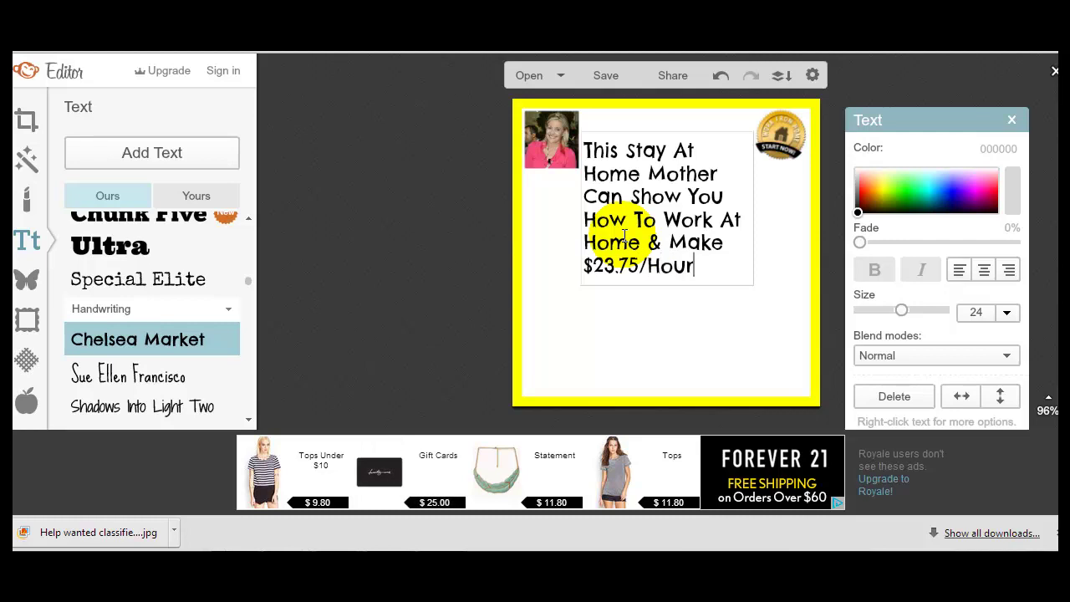
pyautogui.write('ur!')
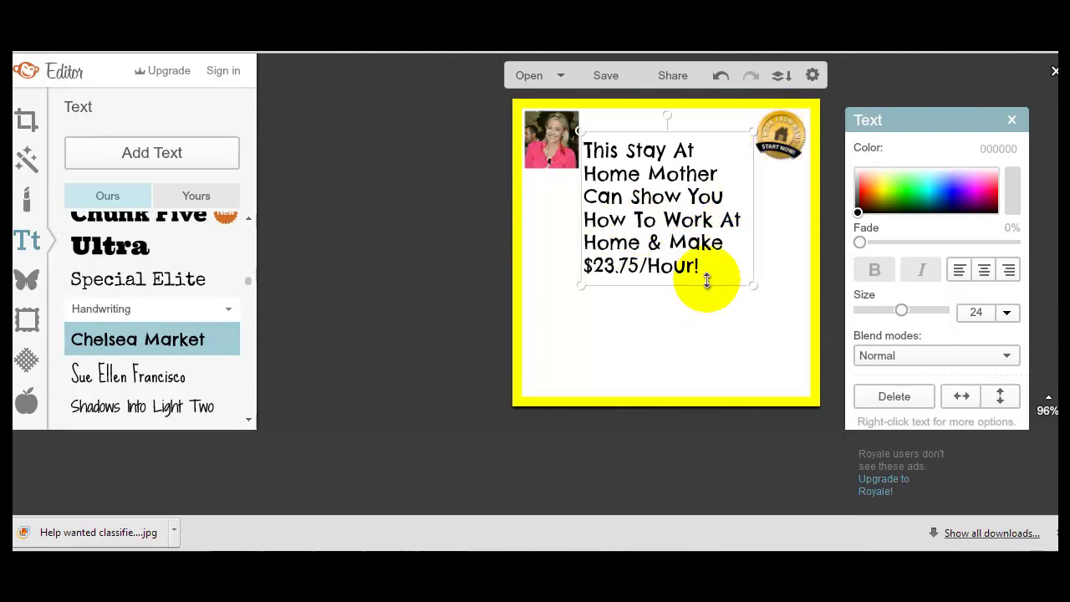
# Move the ad text up beside the portrait and relocate the Work From Home badge to the canvas's lower part.
pyautogui.moveTo(698, 258)
pyautogui.mouseDown()
pyautogui.moveTo(710, 248)
pyautogui.moveTo(696, 244)
pyautogui.moveTo(701, 235)
pyautogui.moveTo(693, 242)
pyautogui.mouseUp()
pyautogui.click(786, 141)
pyautogui.moveTo(790, 142); pyautogui.dragTo(629, 345)
pyautogui.click(669, 180)
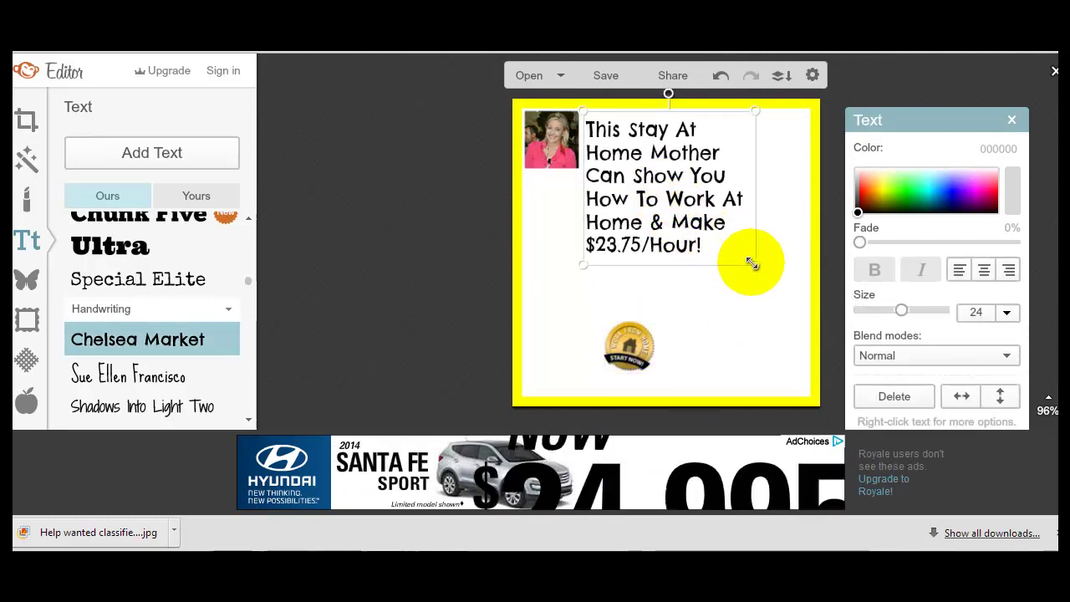
# Enlarge the ad text to size 26 and center-align it.
pyautogui.moveTo(755, 258); pyautogui.dragTo(800, 279)
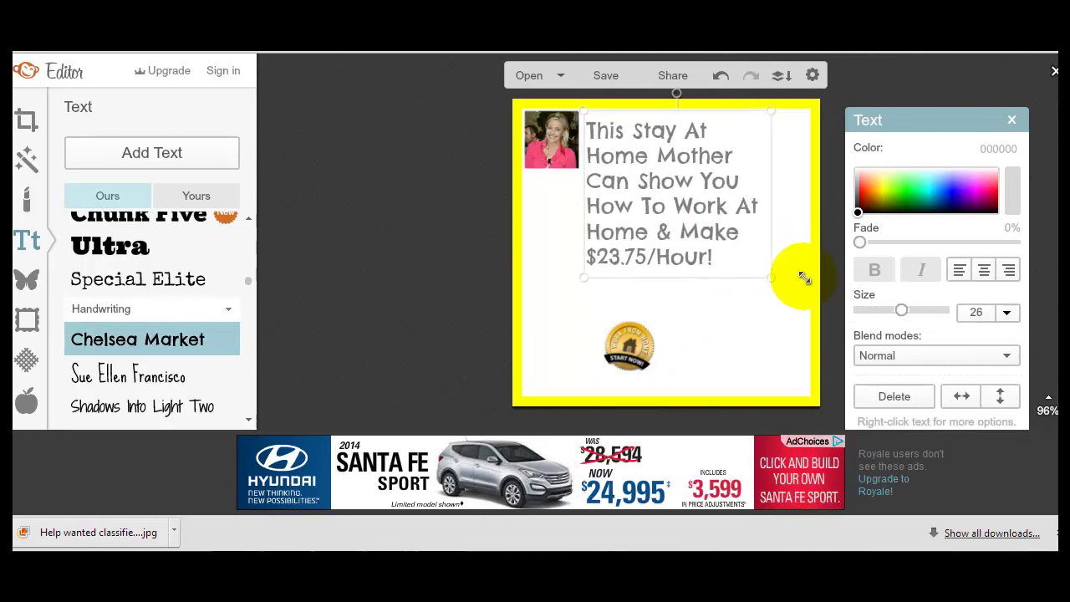
pyautogui.click(712, 252)
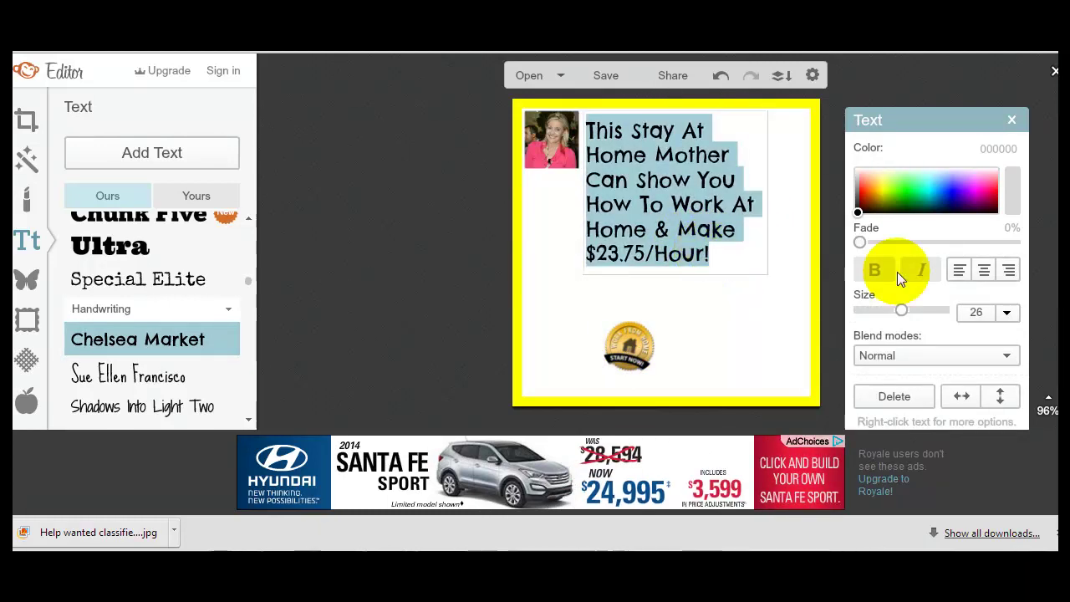
pyautogui.click(985, 275)
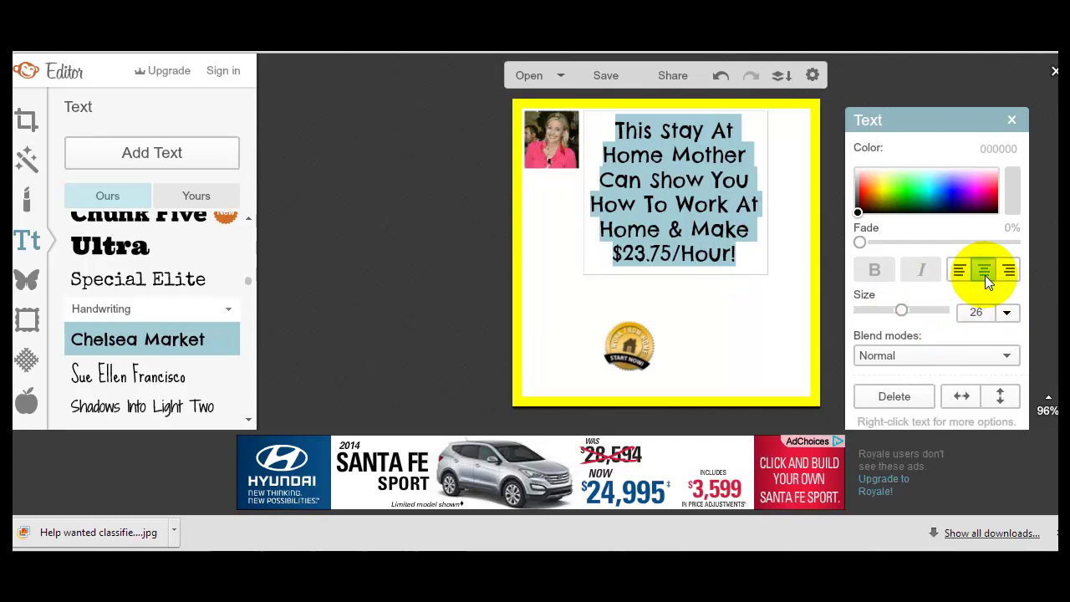
# Reduce the ad text to size 20, widen its box to the frame's right edge and align it with the portrait's top.
pyautogui.click(901, 310)
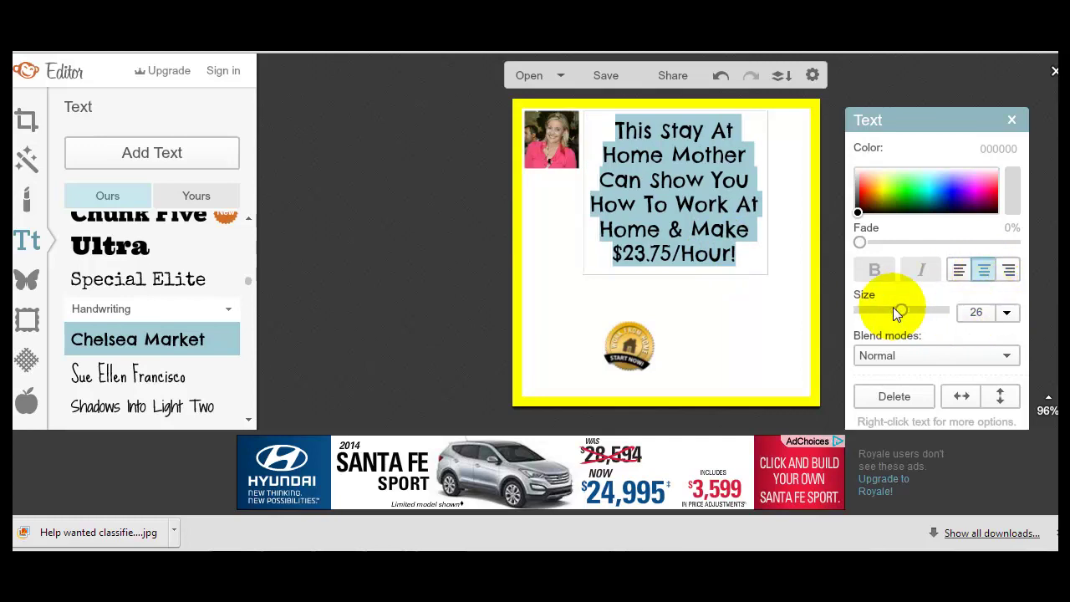
pyautogui.moveTo(900, 311); pyautogui.dragTo(894, 312)
pyautogui.click(760, 193)
pyautogui.click(766, 201)
pyautogui.moveTo(770, 196); pyautogui.dragTo(804, 196)
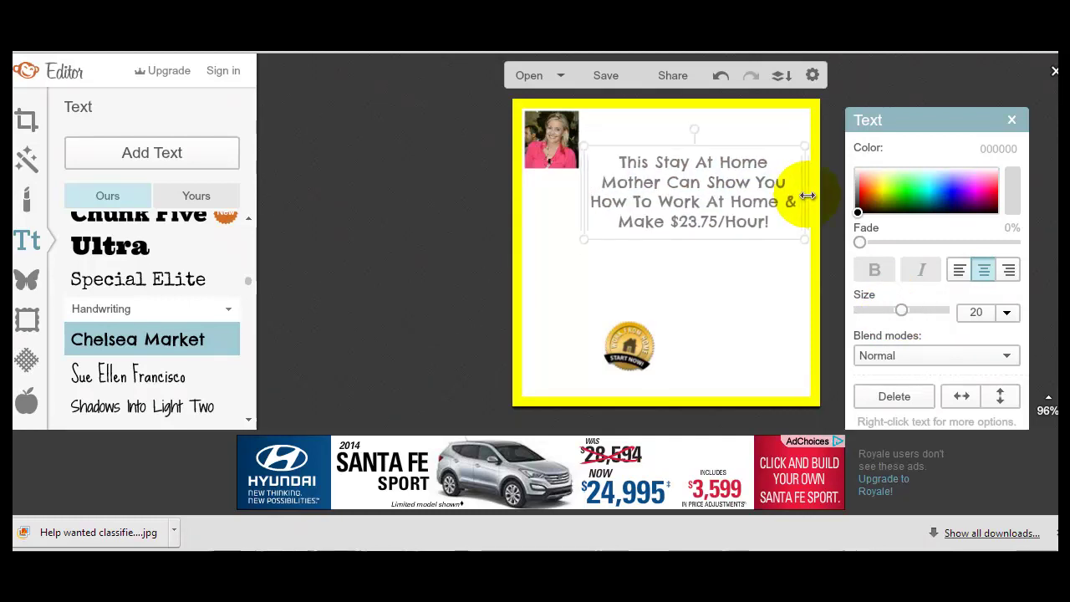
pyautogui.moveTo(738, 222); pyautogui.dragTo(744, 194)
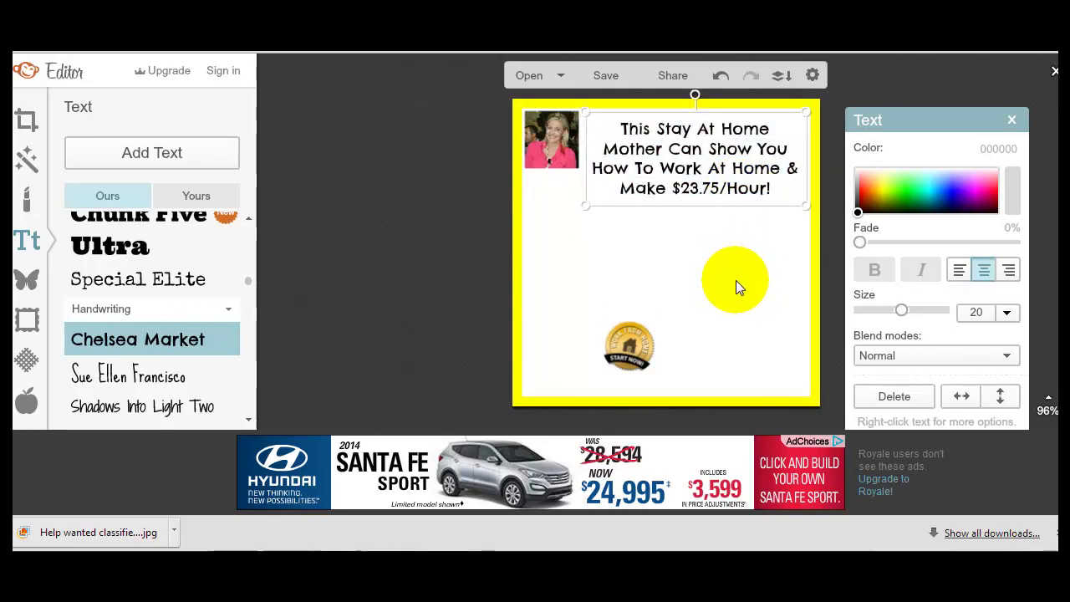
# Enlarge the whole ad text to size 29 and move it down so it sits inside the yellow frame.
pyautogui.doubleClick(728, 146)
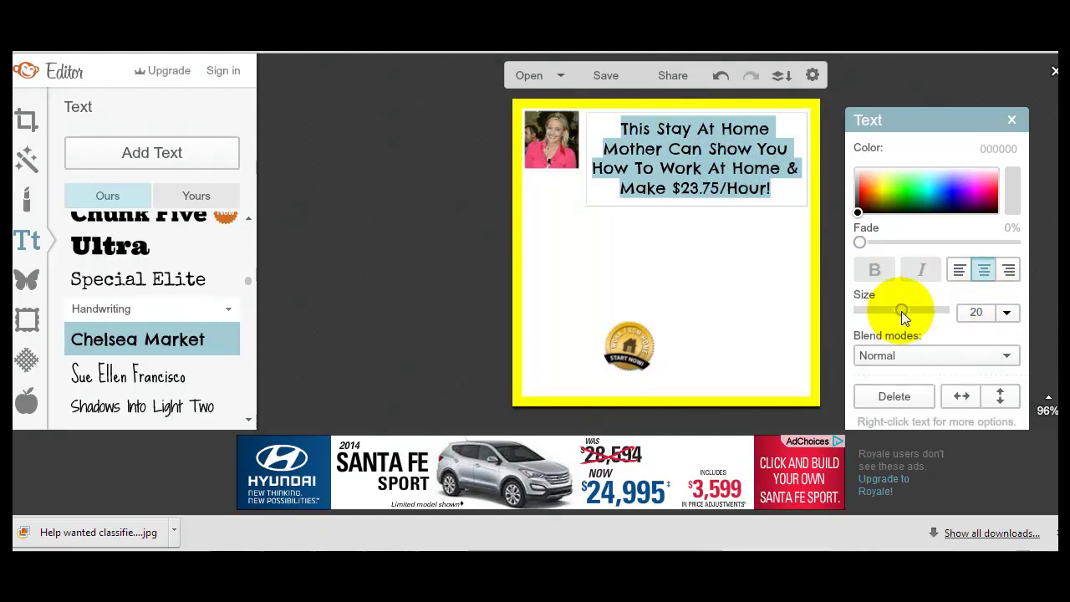
pyautogui.moveTo(902, 310); pyautogui.dragTo(912, 311)
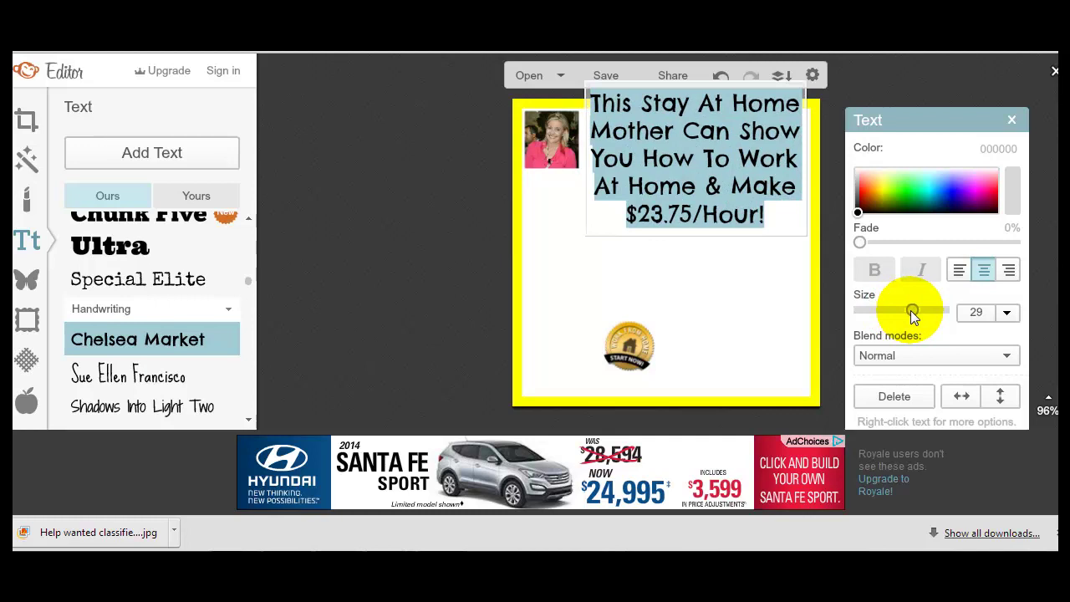
pyautogui.click(734, 295)
pyautogui.click(717, 200)
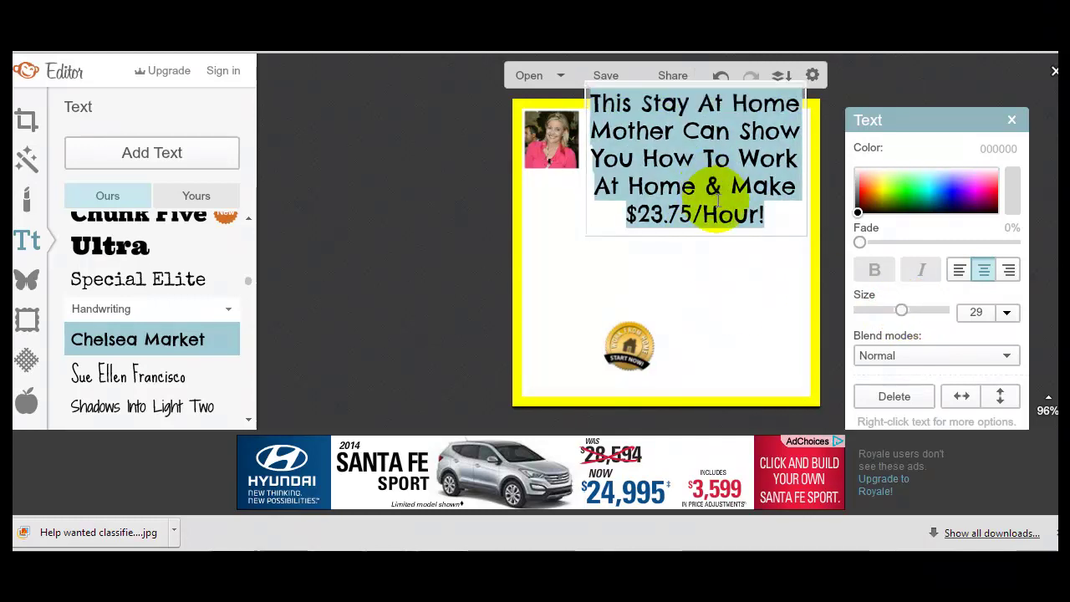
pyautogui.click(728, 227)
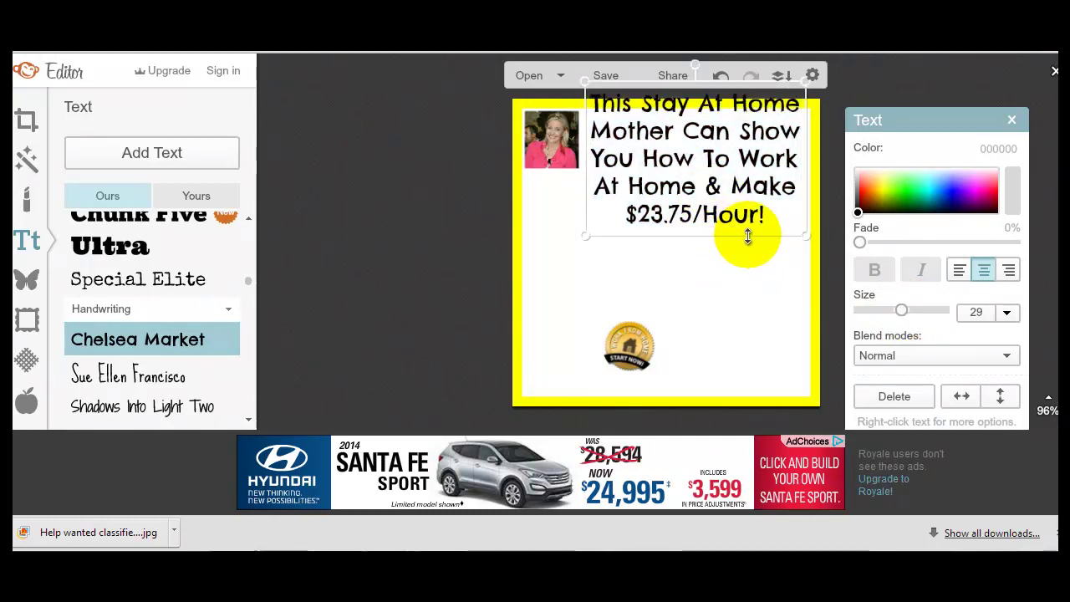
pyautogui.moveTo(759, 220); pyautogui.dragTo(759, 244)
pyautogui.click(744, 322)
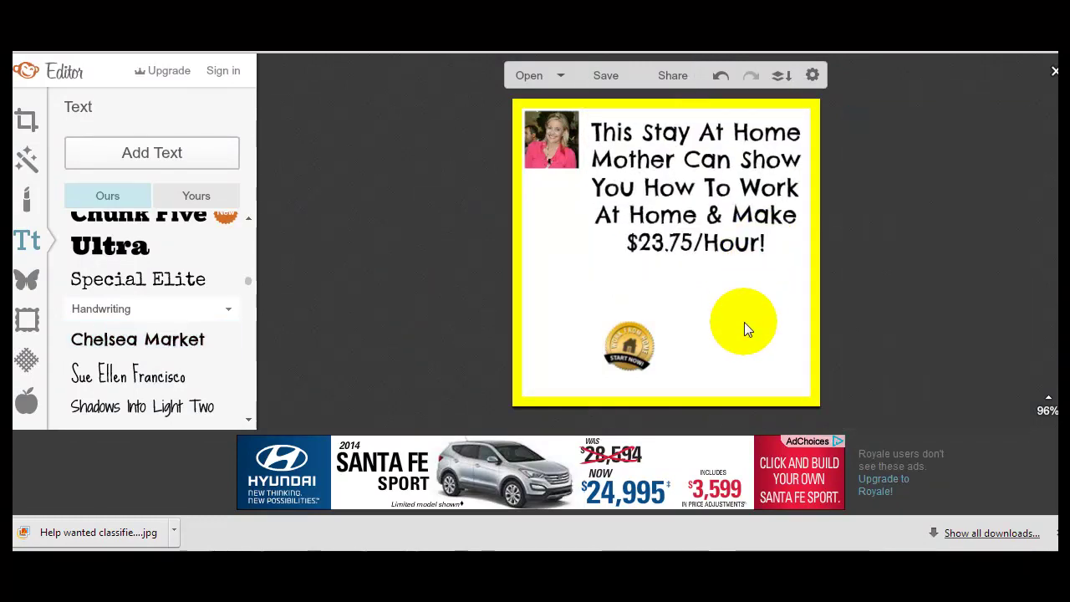
# Move the Work From Home badge to the canvas's lower right, below the ad text.
pyautogui.click(629, 347)
pyautogui.moveTo(629, 351); pyautogui.dragTo(747, 328)
pyautogui.click(638, 290)
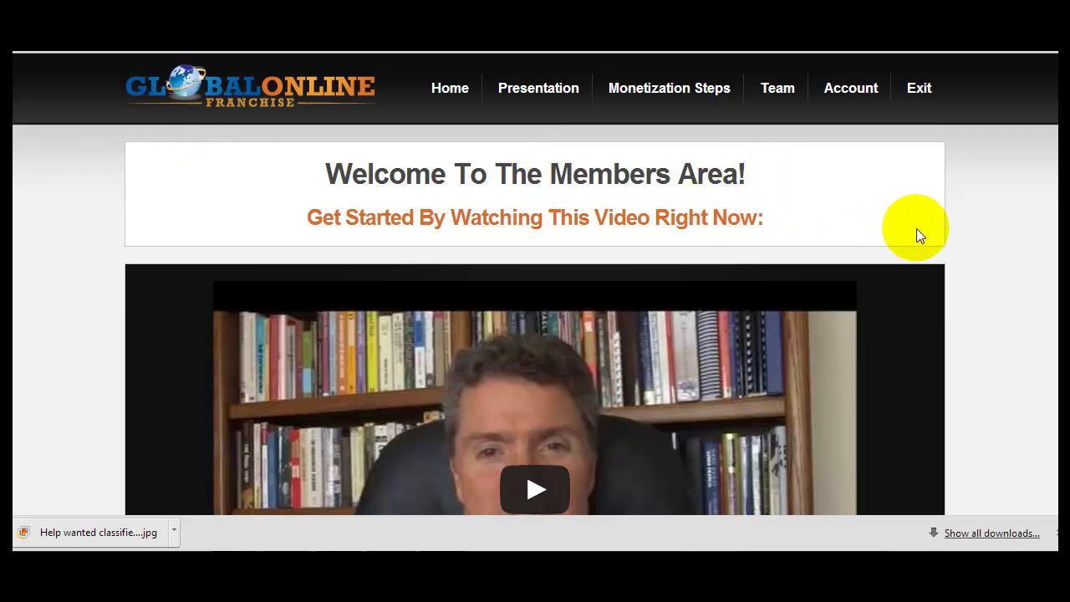
# Look through the Getting Started Checklist on the Global Online Franchise members area page.
pyautogui.scroll(-6, 916, 228)
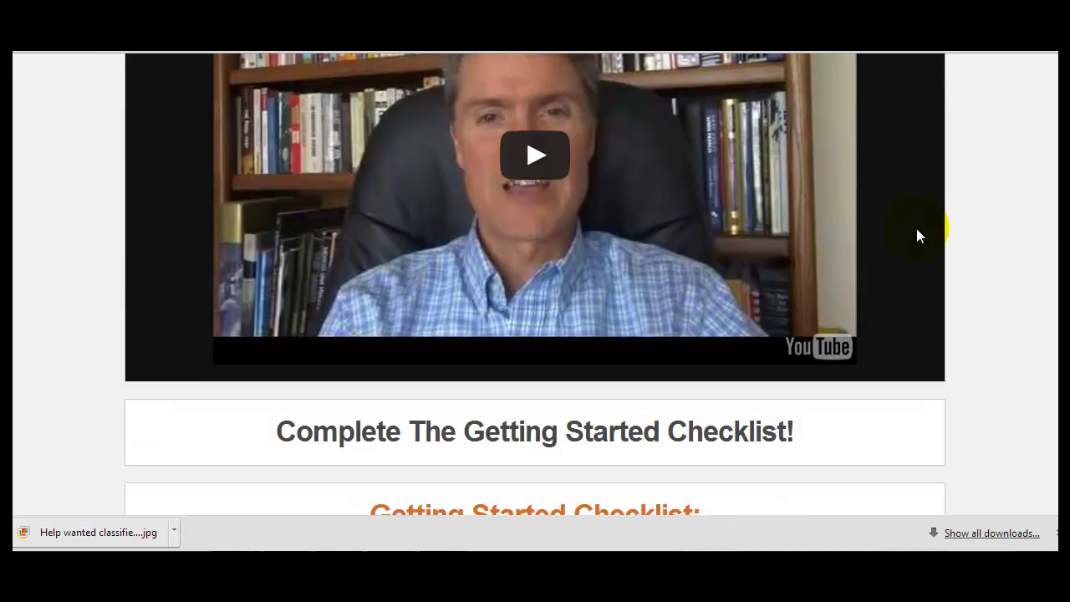
pyautogui.scroll(-5, 916, 228)
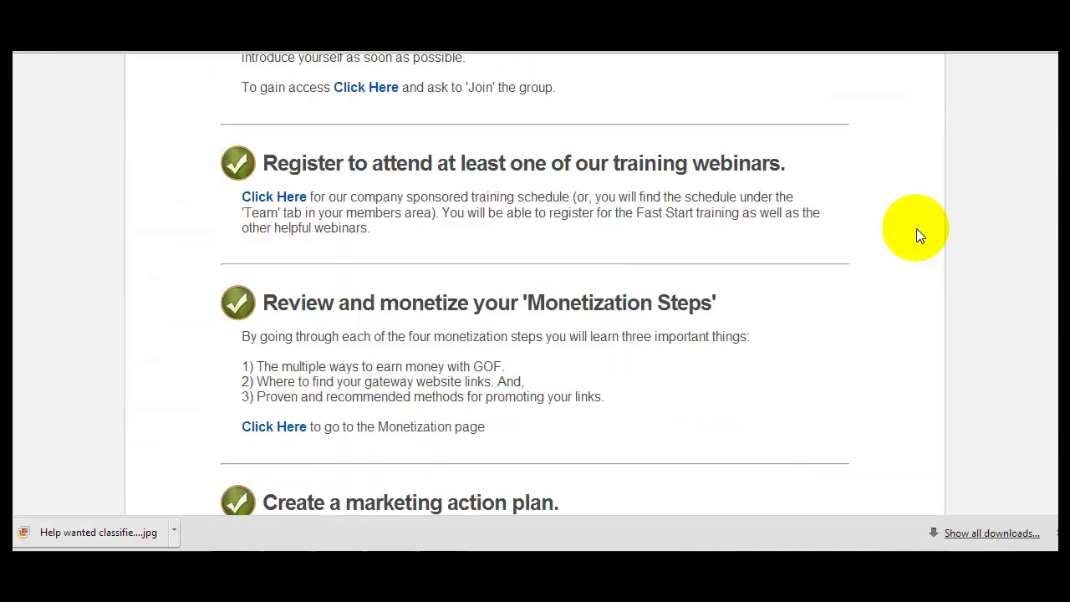
pyautogui.scroll(5, 916, 228)
pyautogui.scroll(5, 916, 228)
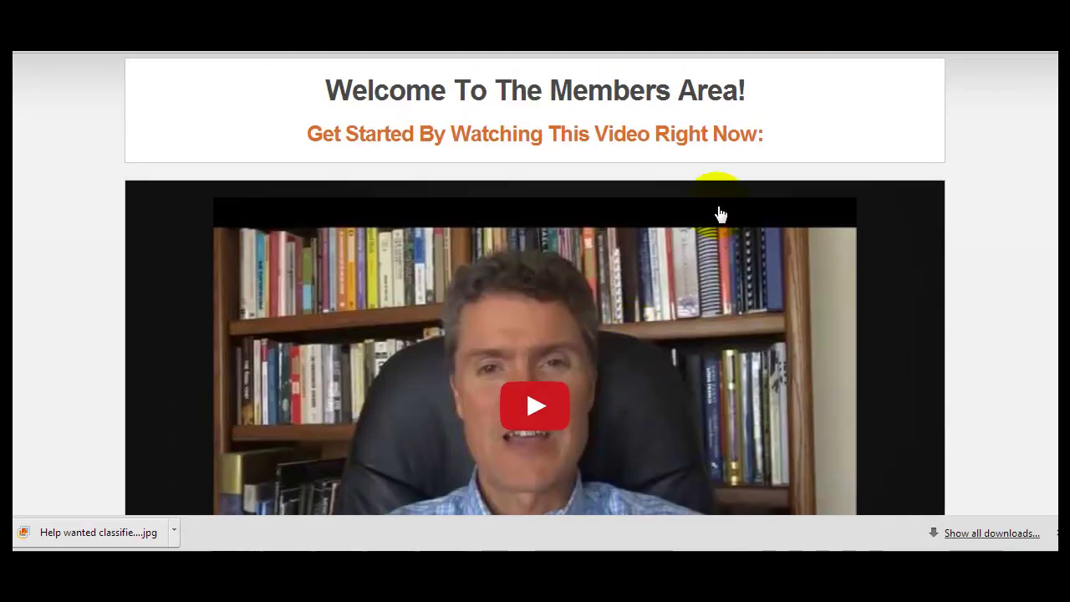
pyautogui.scroll(1, 714, 217)
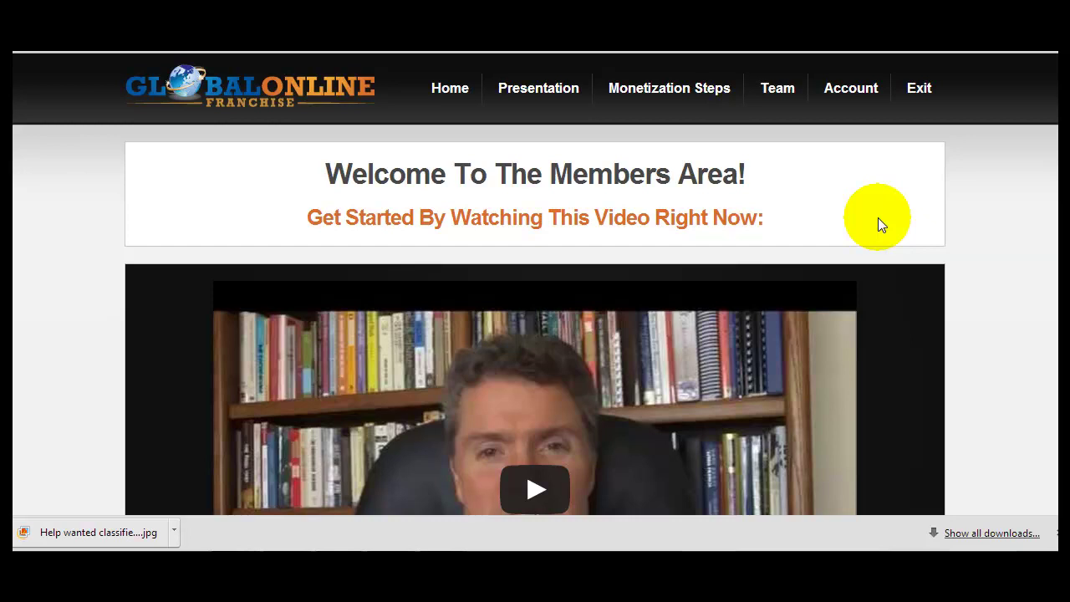
pyautogui.scroll(-10, 1044, 275)
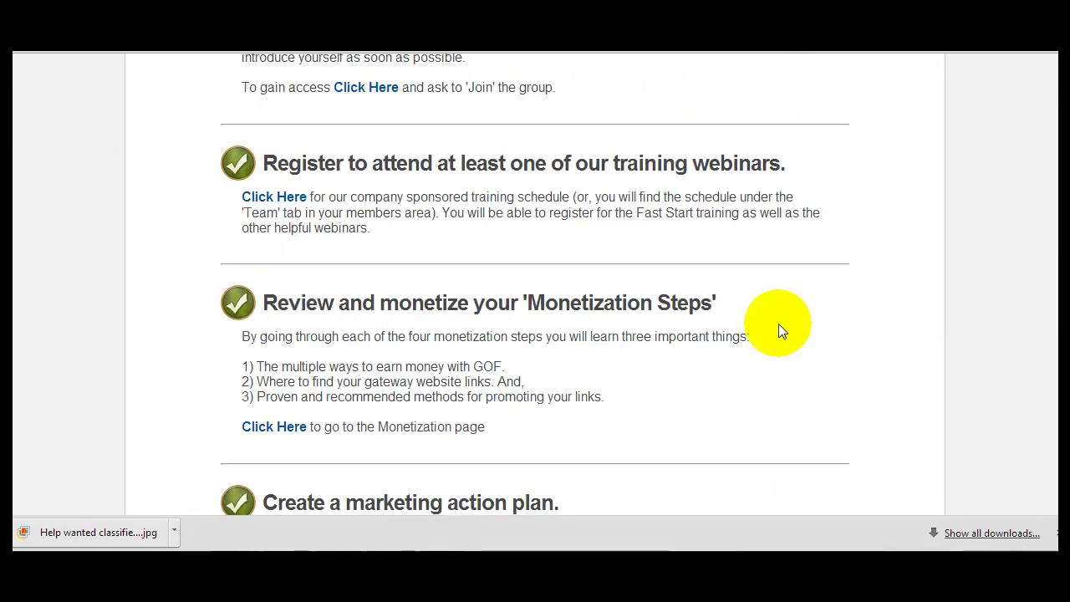
# Open the Marketing Gateway page, step 4 of the Franchise Success Plan, from the Monetization Steps.
pyautogui.scroll(10, 778, 330)
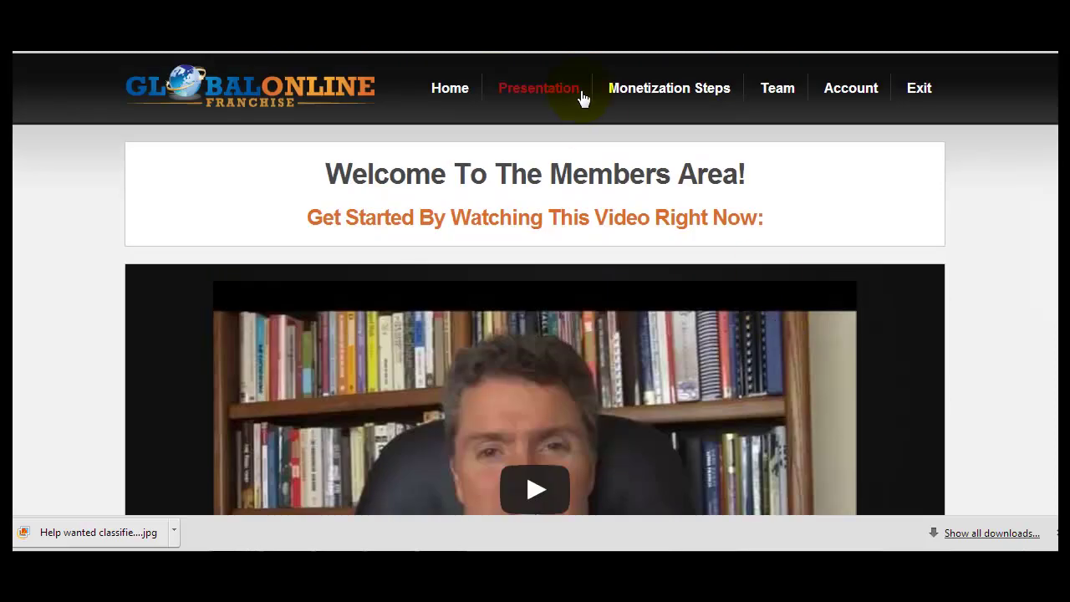
pyautogui.click(628, 89)
pyautogui.scroll(-5, 878, 301)
pyautogui.scroll(-2, 876, 320)
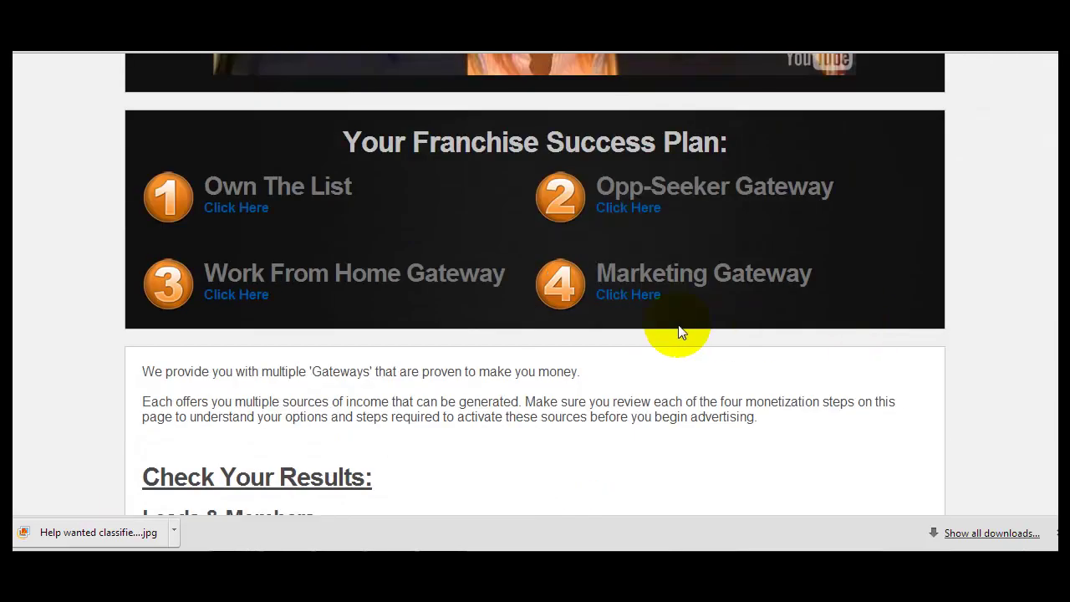
pyautogui.click(625, 294)
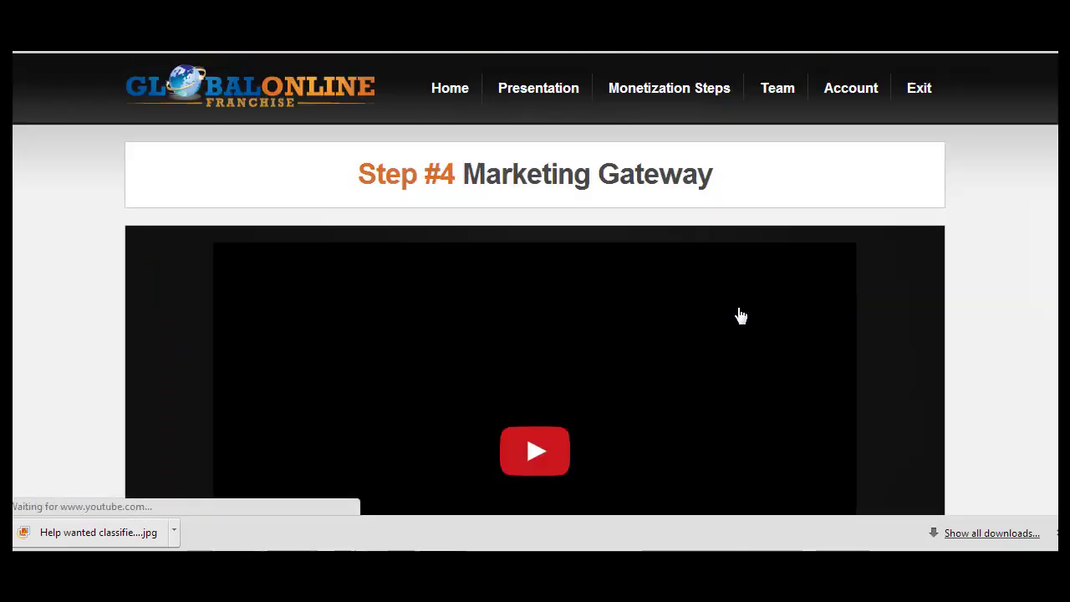
# Look through the marketing methods on the Marketing Gateway page and open the Online Classifieds page.
pyautogui.scroll(-10, 936, 327)
pyautogui.scroll(-10, 940, 329)
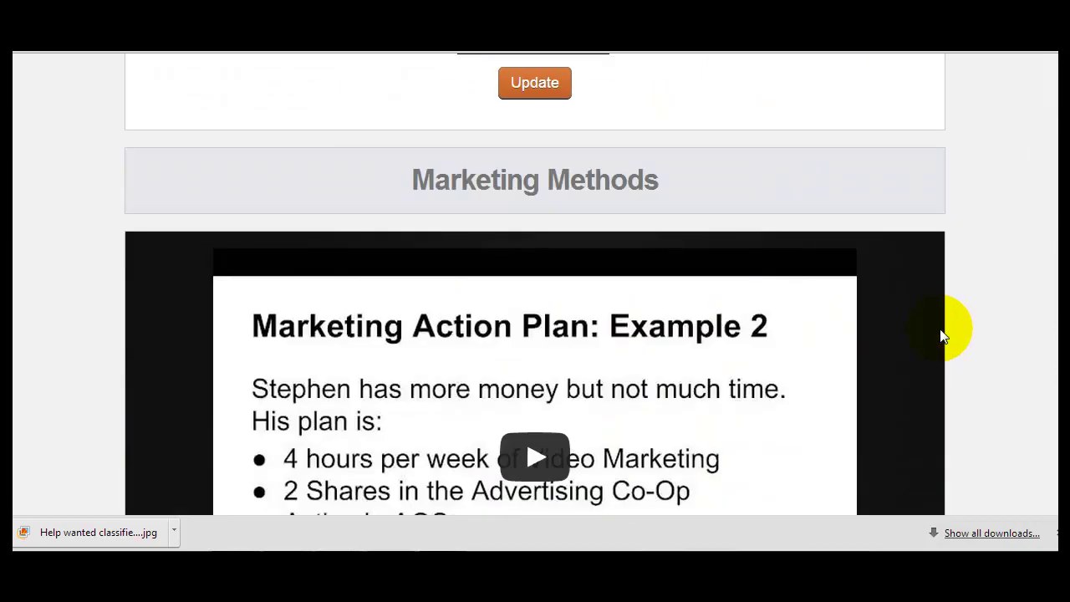
pyautogui.scroll(1, 404, 232)
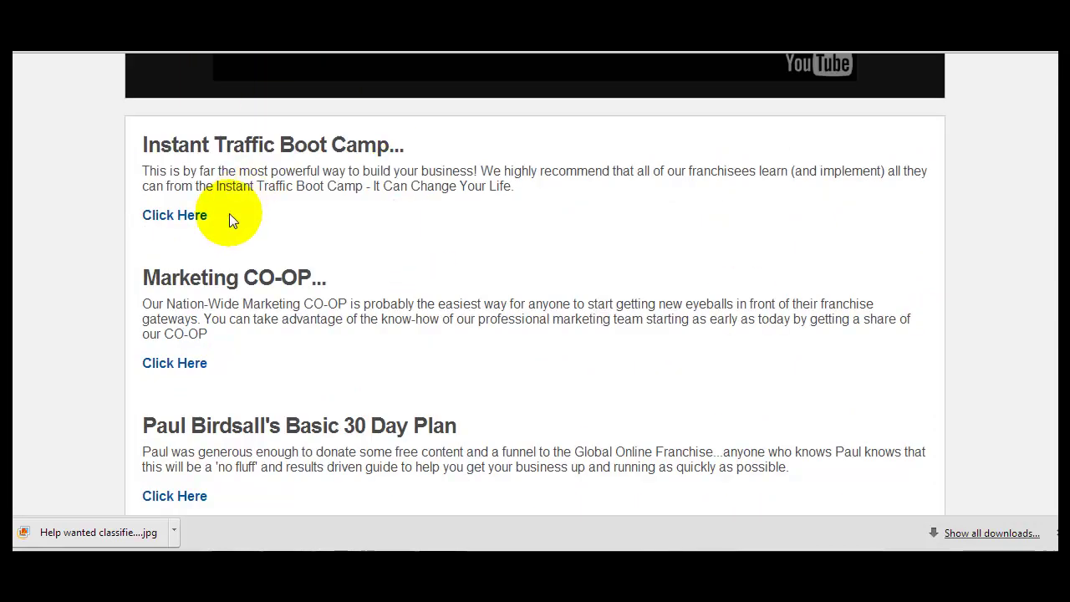
pyautogui.scroll(-3, 268, 313)
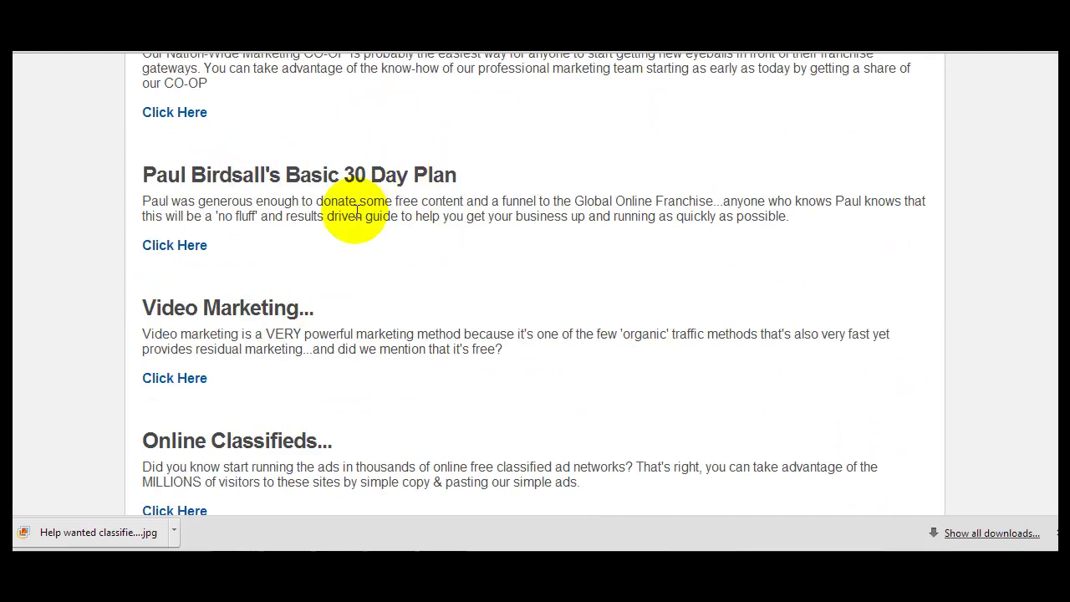
pyautogui.scroll(-1, 403, 276)
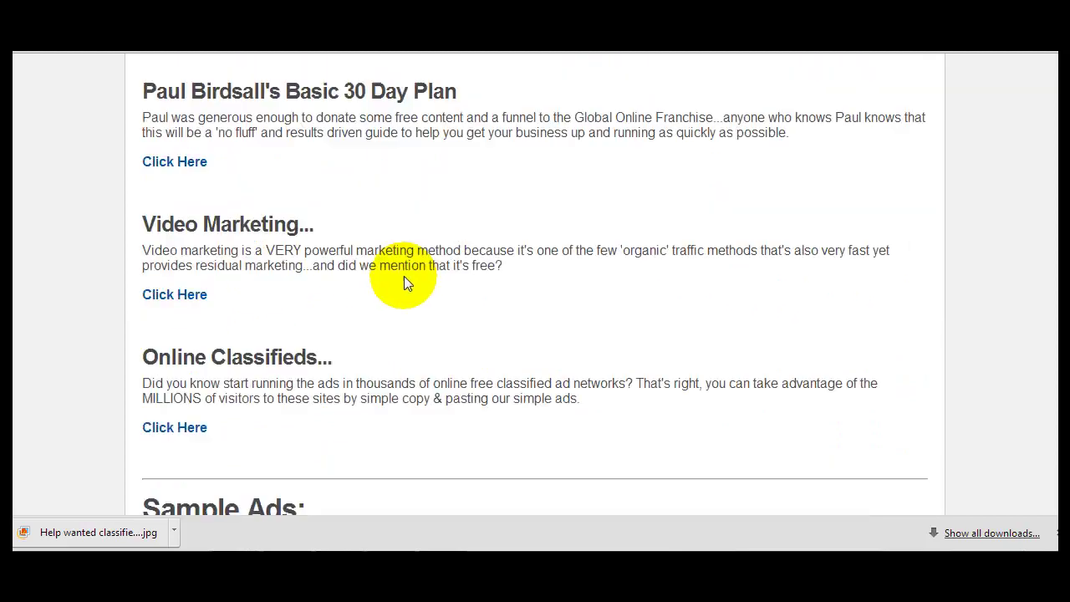
pyautogui.click(178, 430)
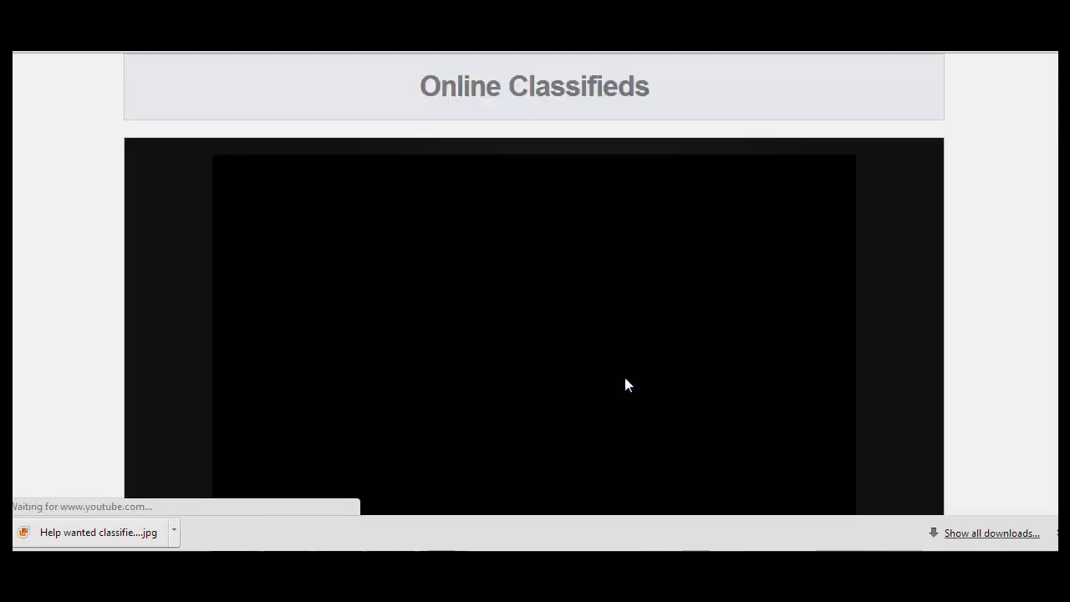
# Examine the sample work-from-home classified ads and the recommended free ad networks on the Online Classifieds page.
pyautogui.scroll(-15, 1011, 344)
pyautogui.scroll(-1, 1011, 344)
pyautogui.scroll(1, 1010, 344)
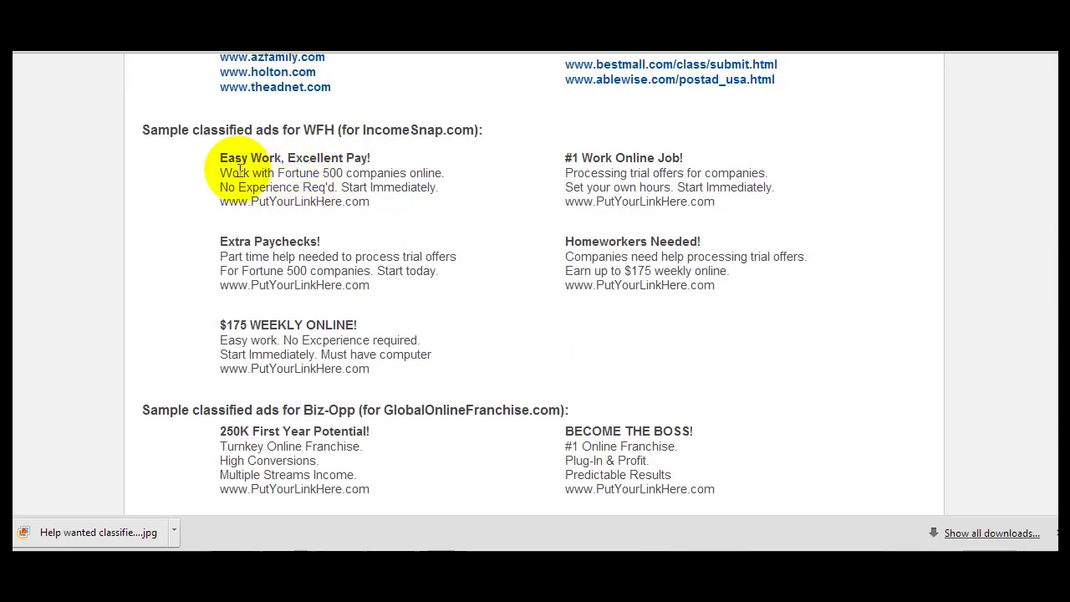
pyautogui.moveTo(304, 130); pyautogui.dragTo(349, 133)
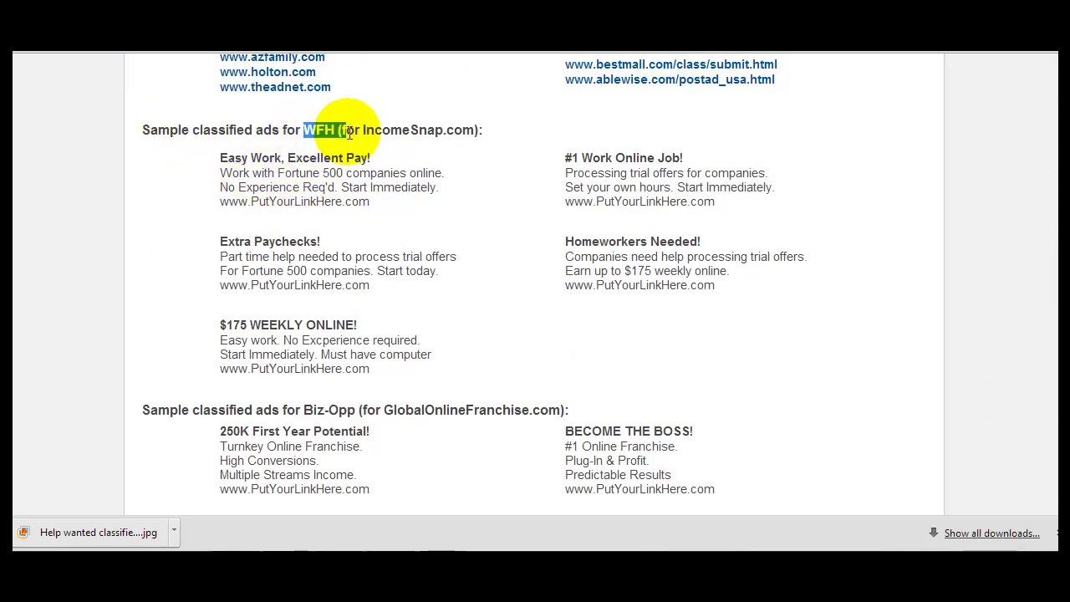
pyautogui.click(490, 244)
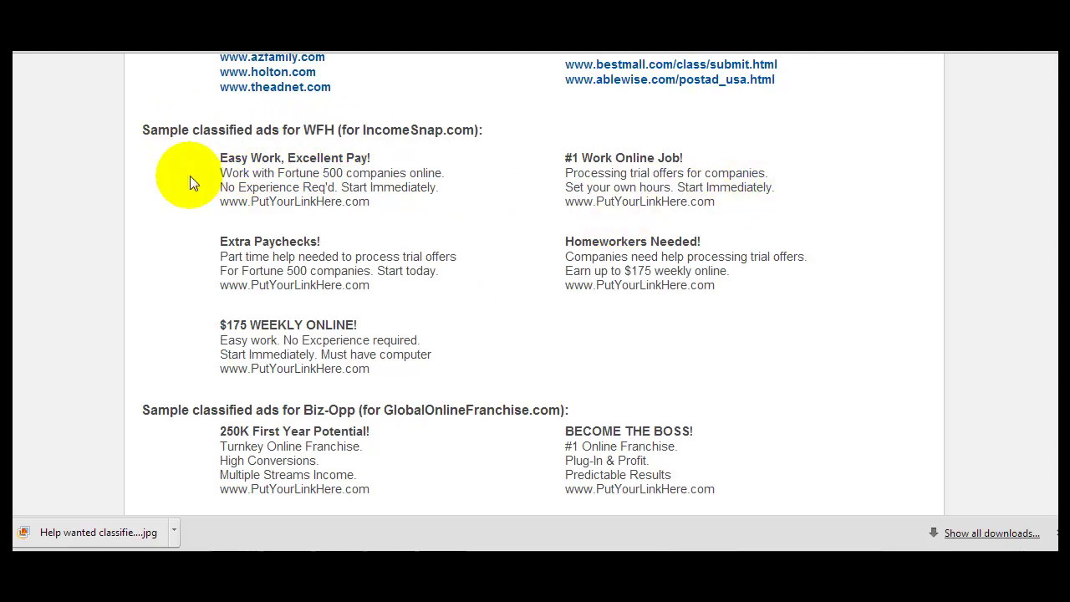
pyautogui.moveTo(221, 158); pyautogui.dragTo(454, 185)
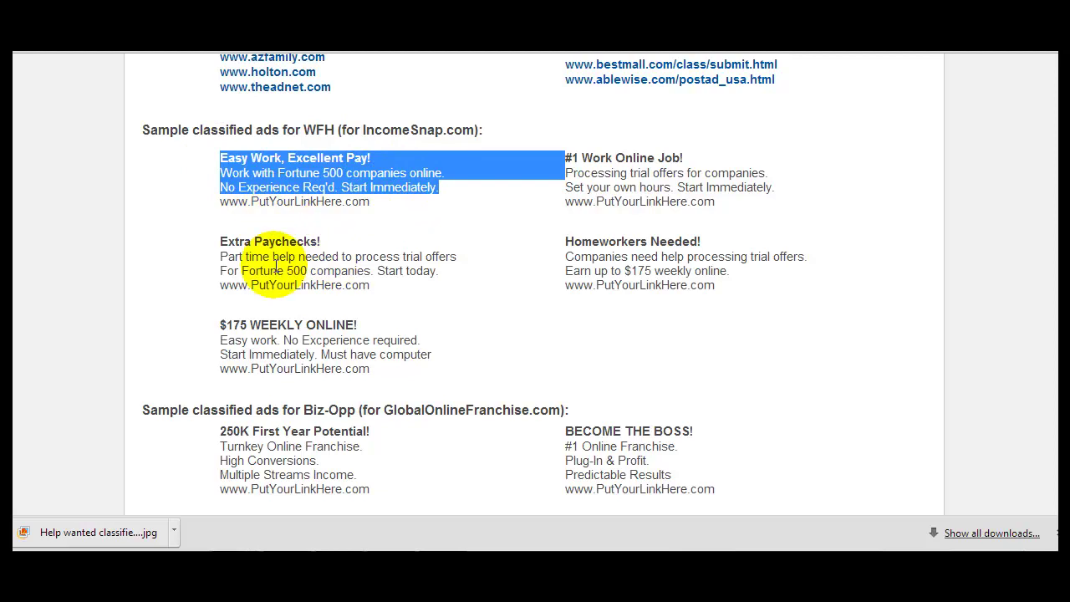
pyautogui.moveTo(221, 241); pyautogui.dragTo(443, 273)
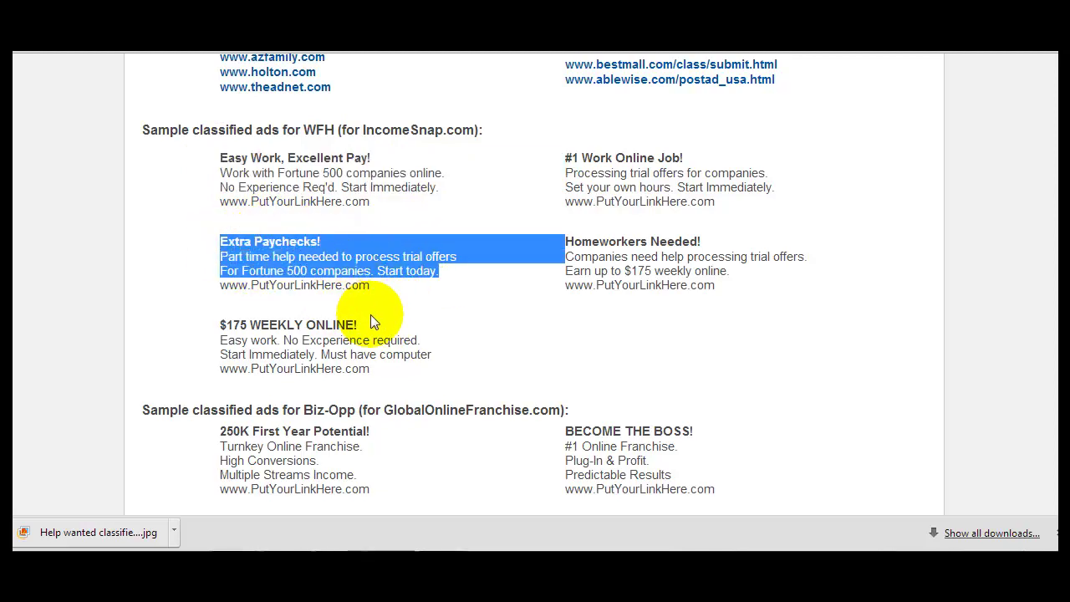
pyautogui.moveTo(565, 158); pyautogui.dragTo(788, 192)
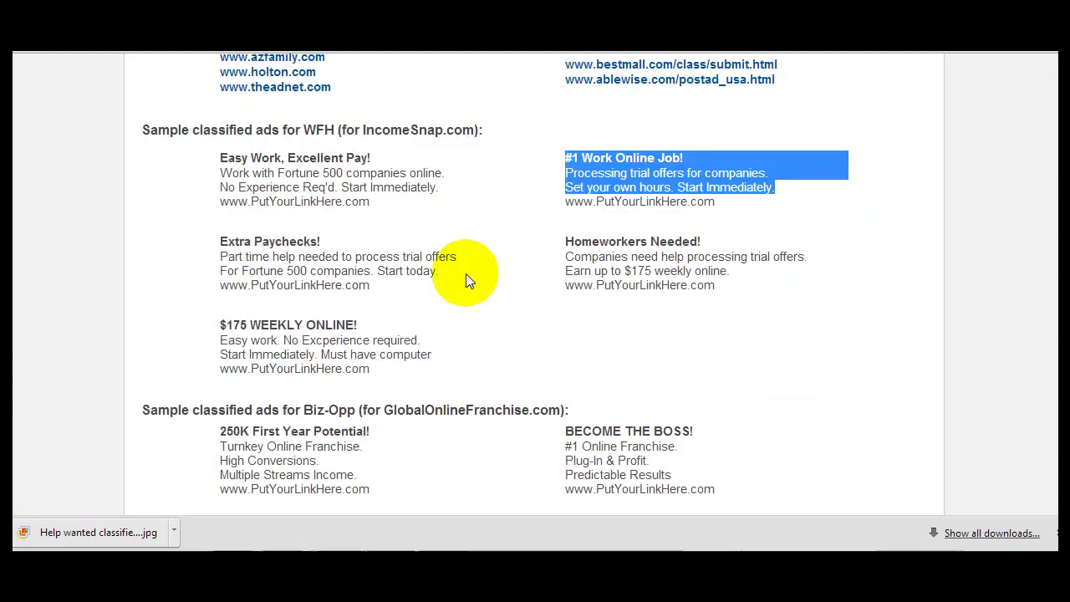
pyautogui.scroll(8, 466, 276)
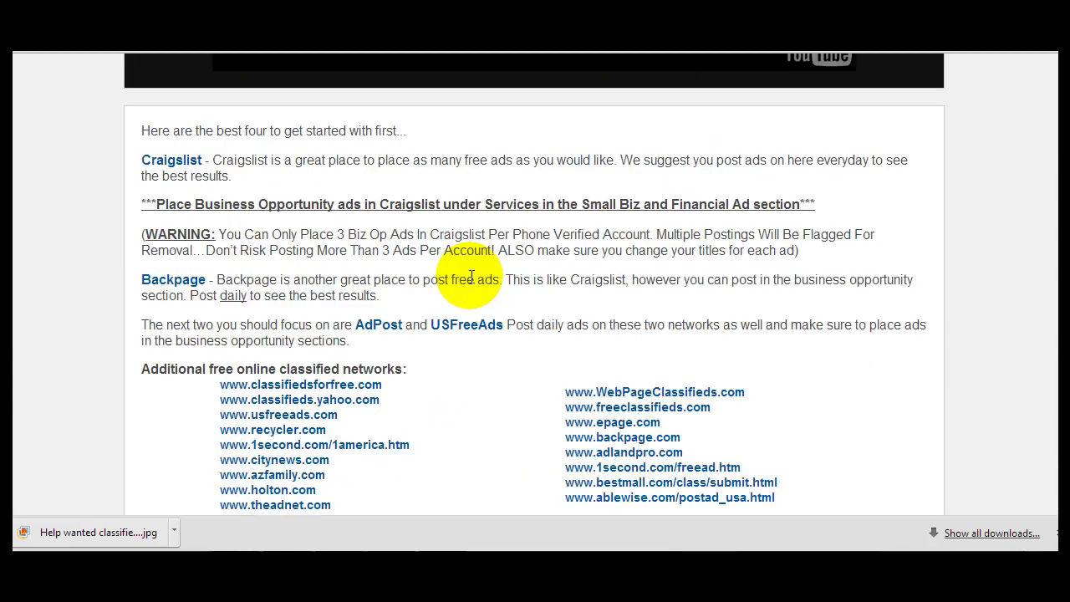
pyautogui.scroll(-7, 472, 284)
pyautogui.scroll(15, 475, 314)
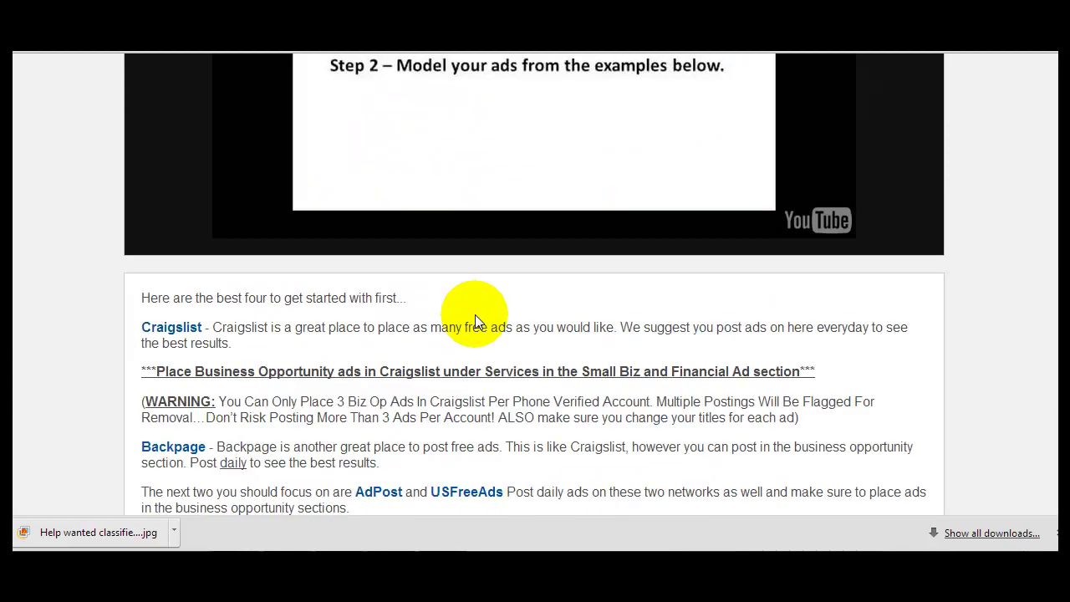
pyautogui.scroll(3, 155, 239)
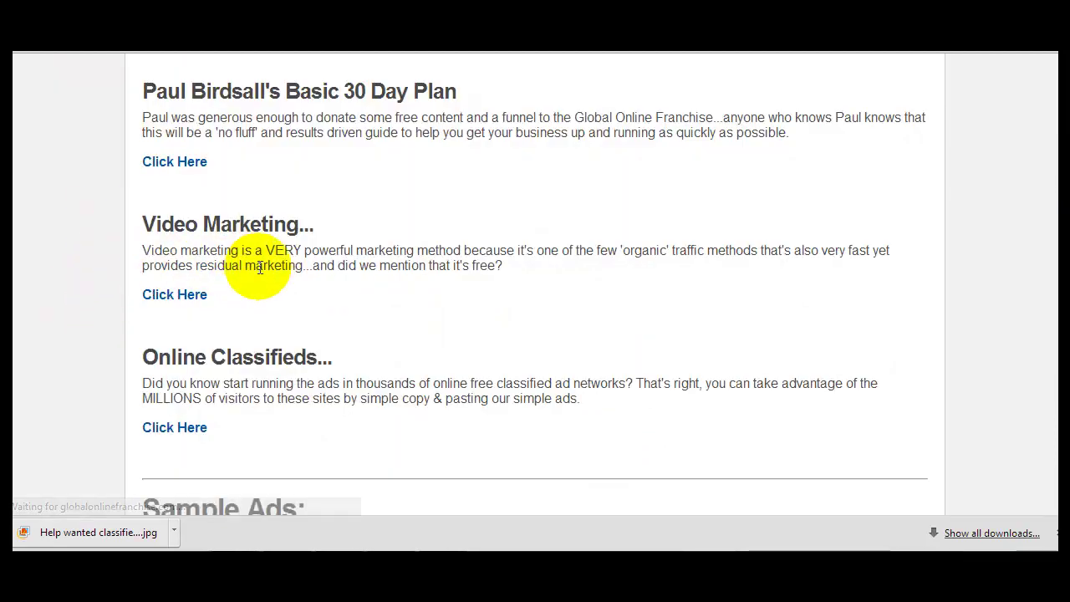
# Open the Basic 30 Day Plan from the marketing methods and go to its Online Classifieds page under Free Methods.
pyautogui.scroll(3, 264, 283)
pyautogui.click(195, 331)
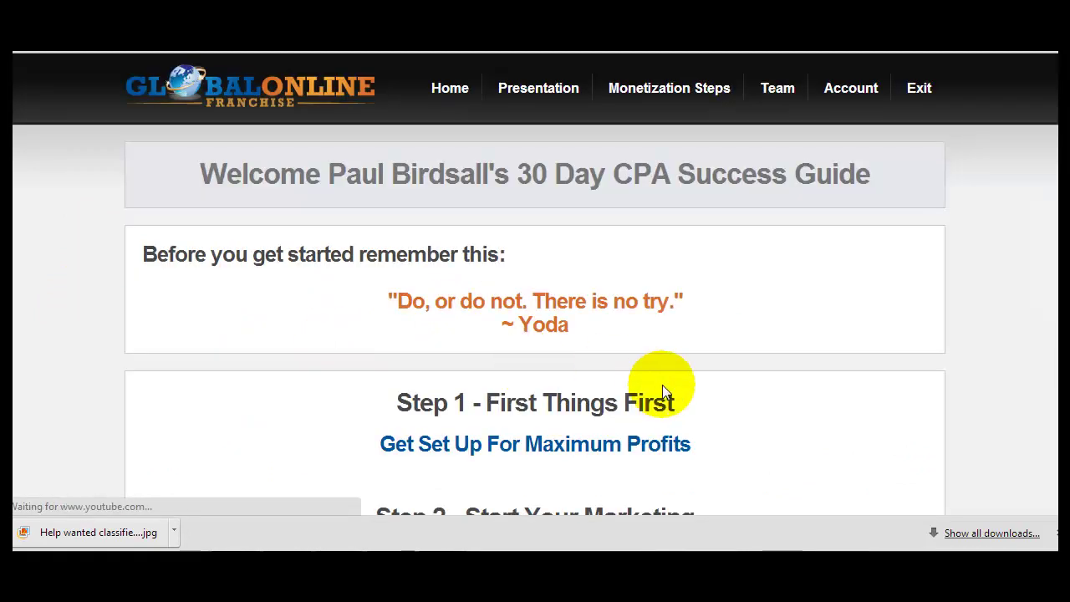
pyautogui.scroll(-3, 710, 401)
pyautogui.scroll(-3, 769, 418)
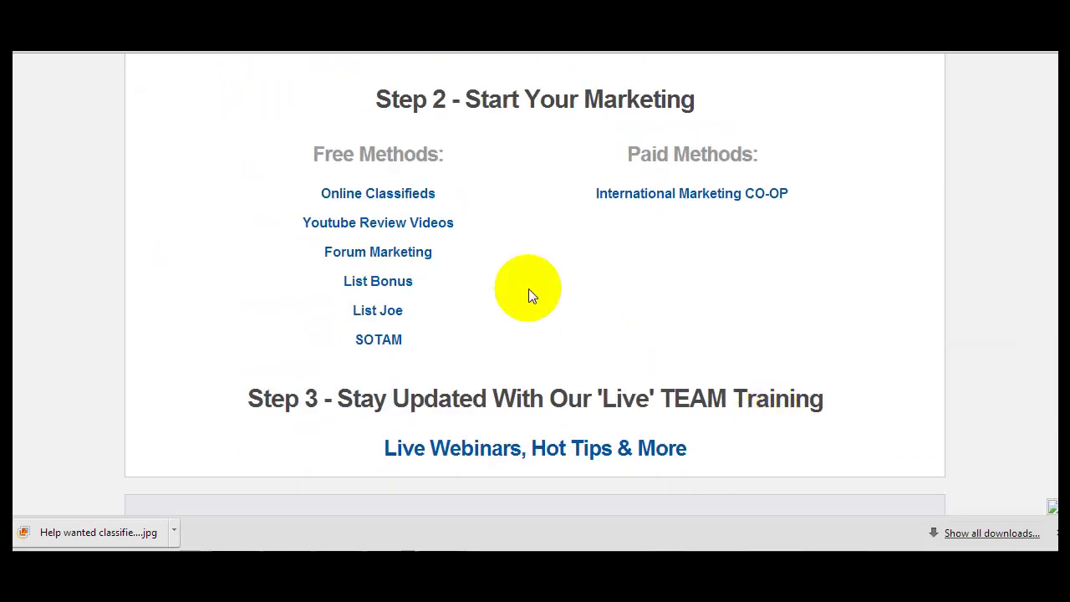
pyautogui.click(394, 197)
# Read through the best headlines and best body copy offered on the 30 Day Plan's Online Classifieds page.
pyautogui.scroll(-15, 147, 342)
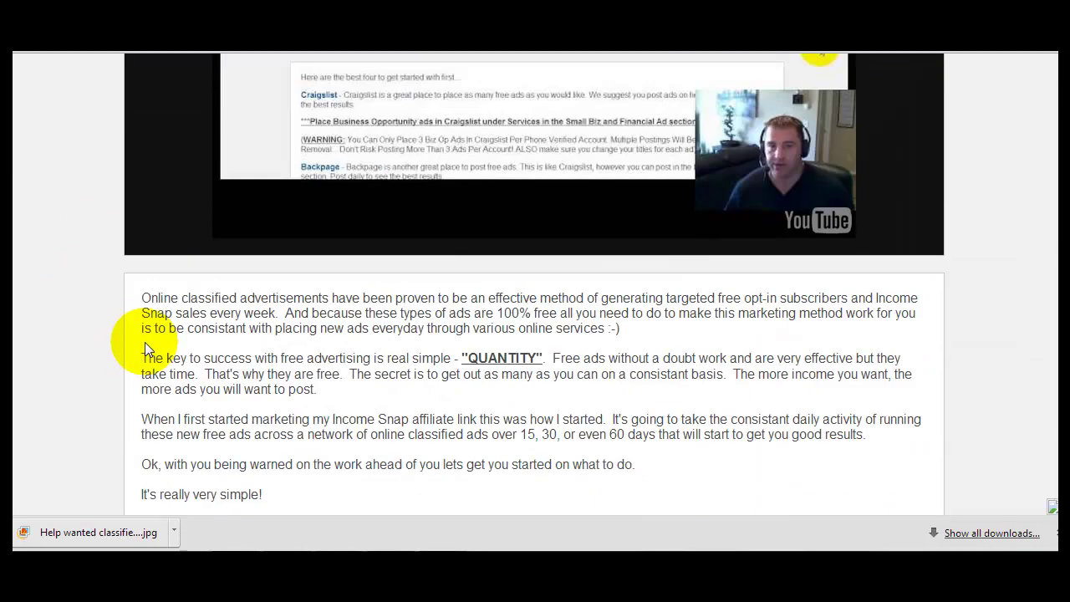
pyautogui.scroll(3, 147, 342)
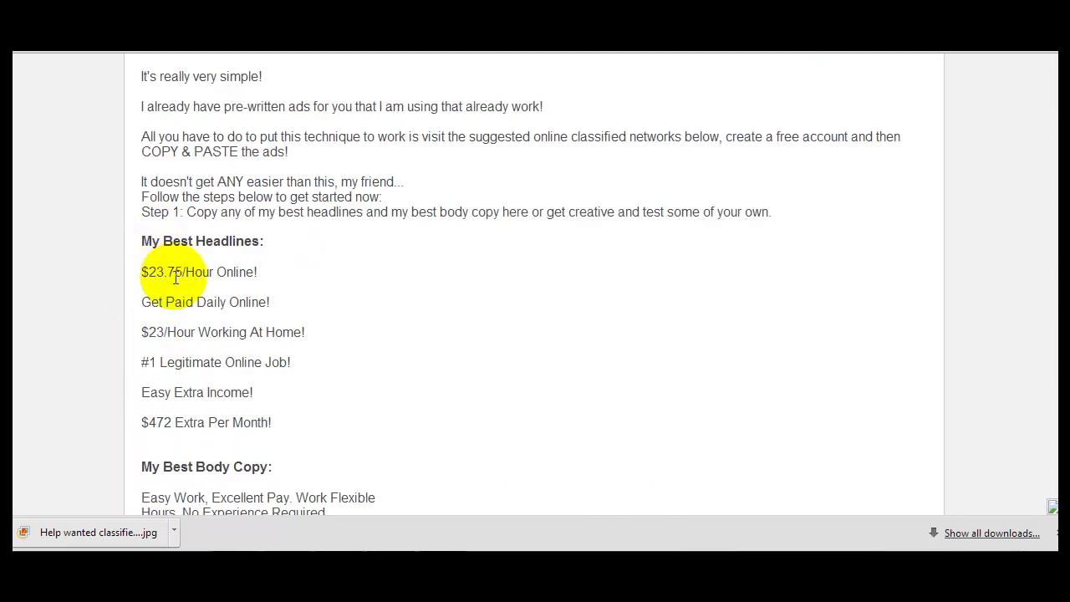
pyautogui.moveTo(164, 272); pyautogui.dragTo(276, 286)
pyautogui.scroll(-2, 256, 282)
pyautogui.click(156, 227)
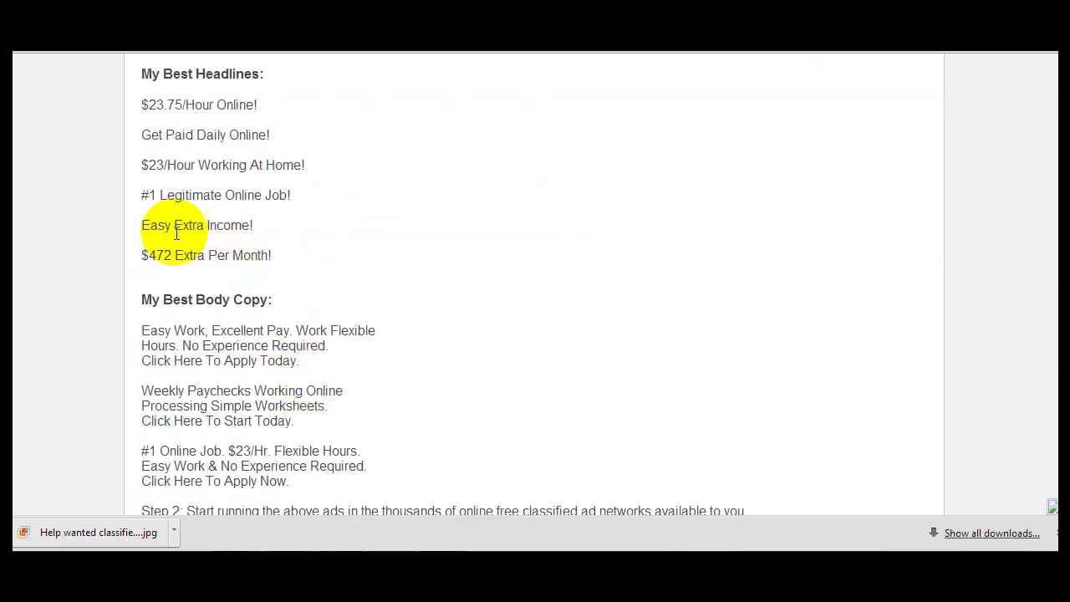
pyautogui.scroll(-4, 351, 397)
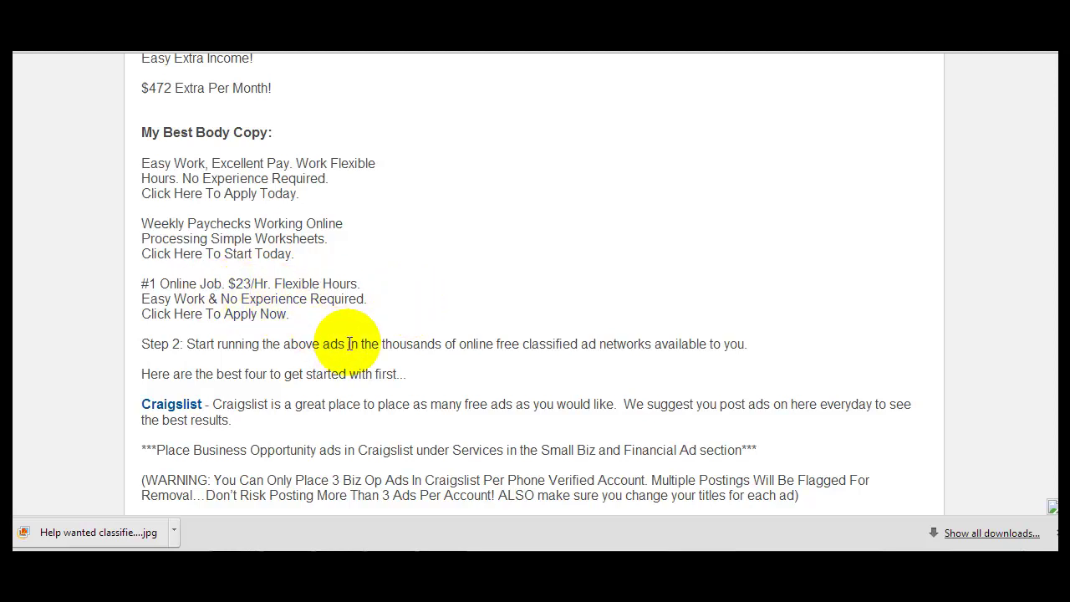
pyautogui.scroll(1, 350, 343)
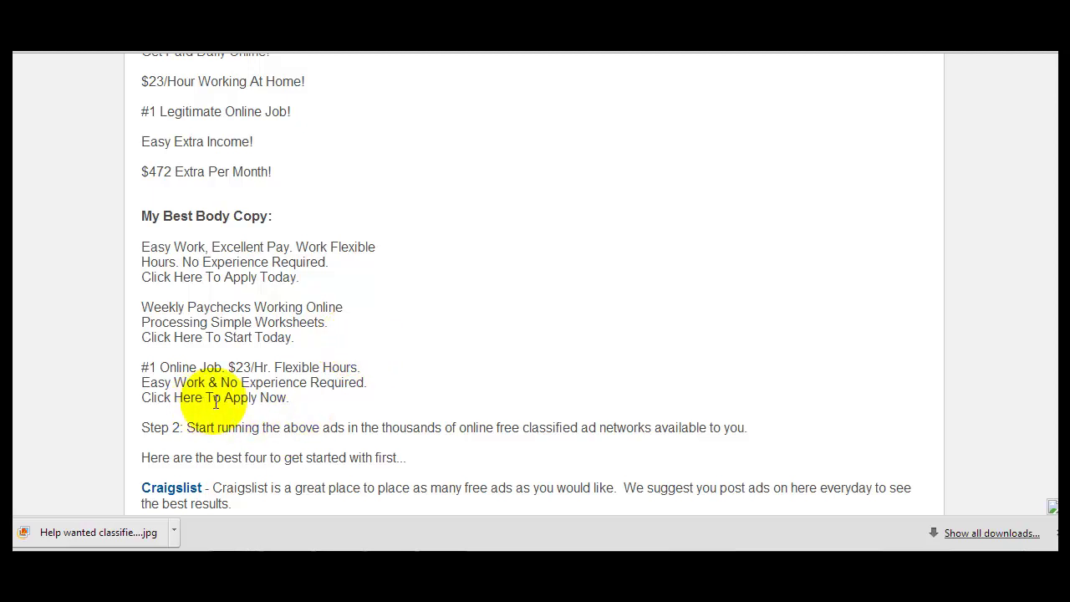
# Copy the three-line body copy that starts with "#1 Online Job. $23/Hr. Flexible Hours.".
pyautogui.moveTo(291, 395); pyautogui.dragTo(202, 375)
pyautogui.rightClick(202, 376)
pyautogui.click(234, 387)
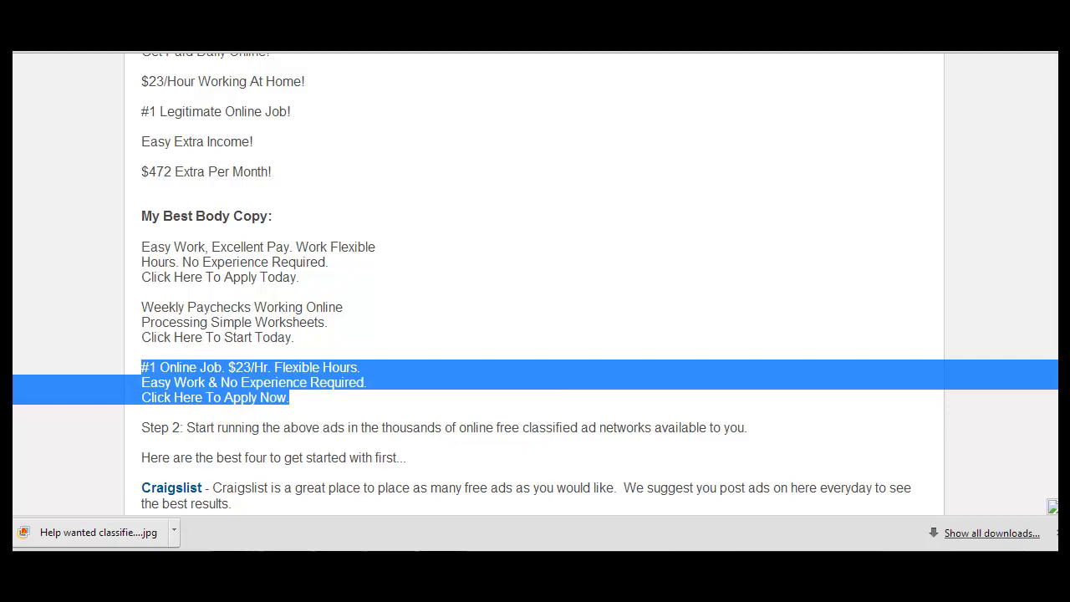
# Switch to PicMonkey, add a text box below the headline and paste the copied body copy into it.
pyautogui.hotkey('ctrl', 'Tab')
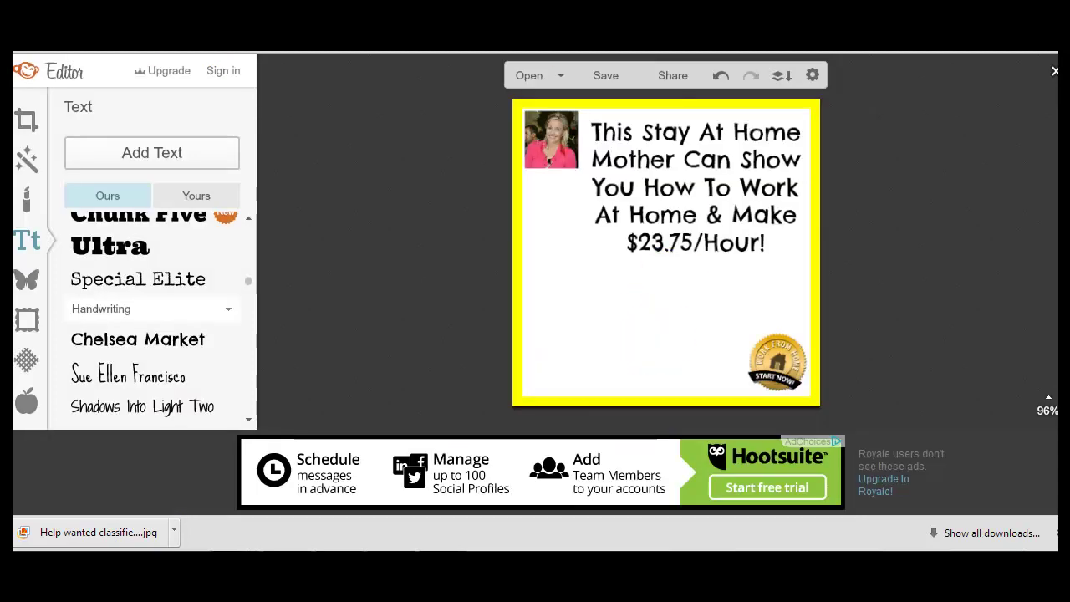
pyautogui.click(140, 156)
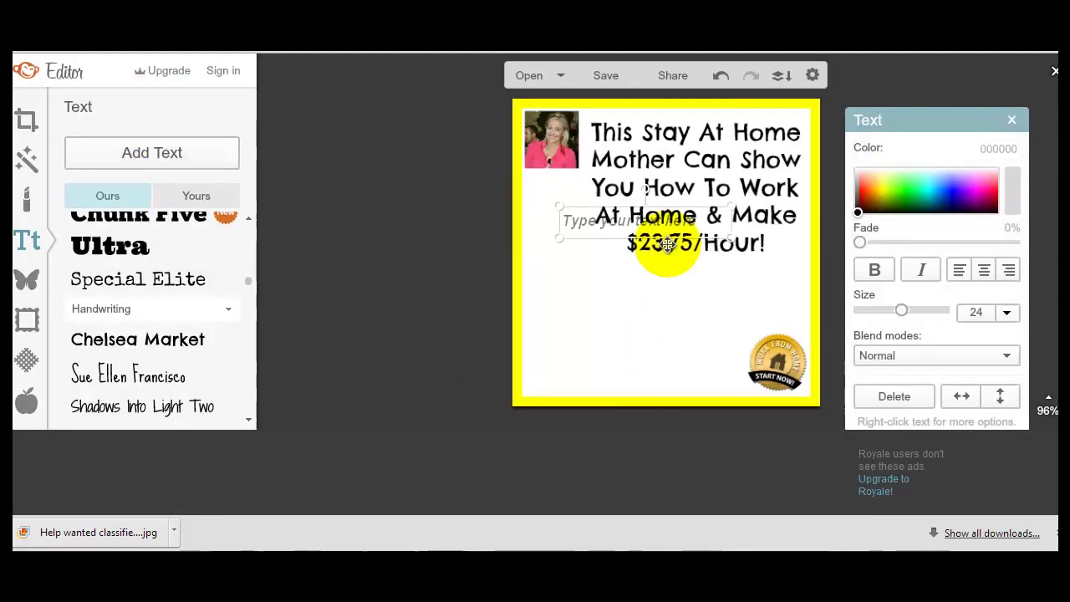
pyautogui.moveTo(615, 214); pyautogui.dragTo(590, 308)
pyautogui.rightClick(589, 307)
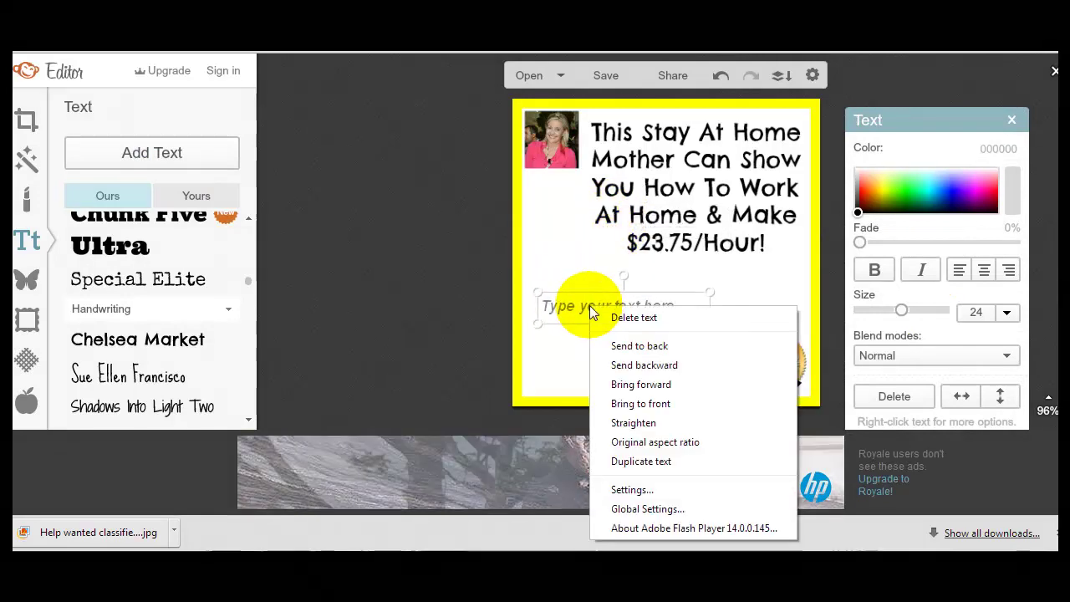
pyautogui.click(595, 346)
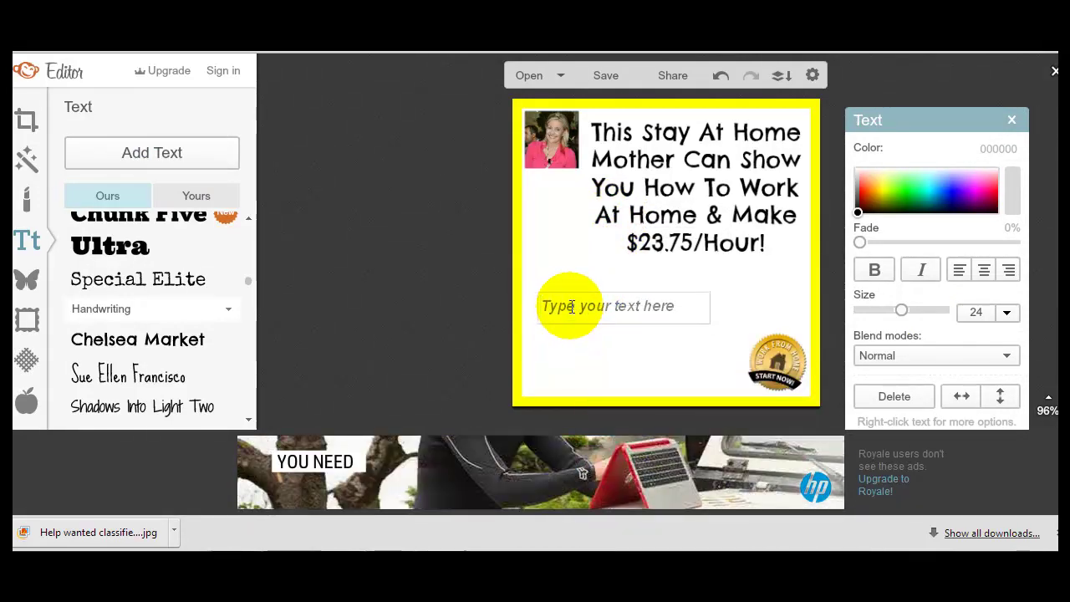
pyautogui.rightClick(566, 312)
pyautogui.click(602, 356)
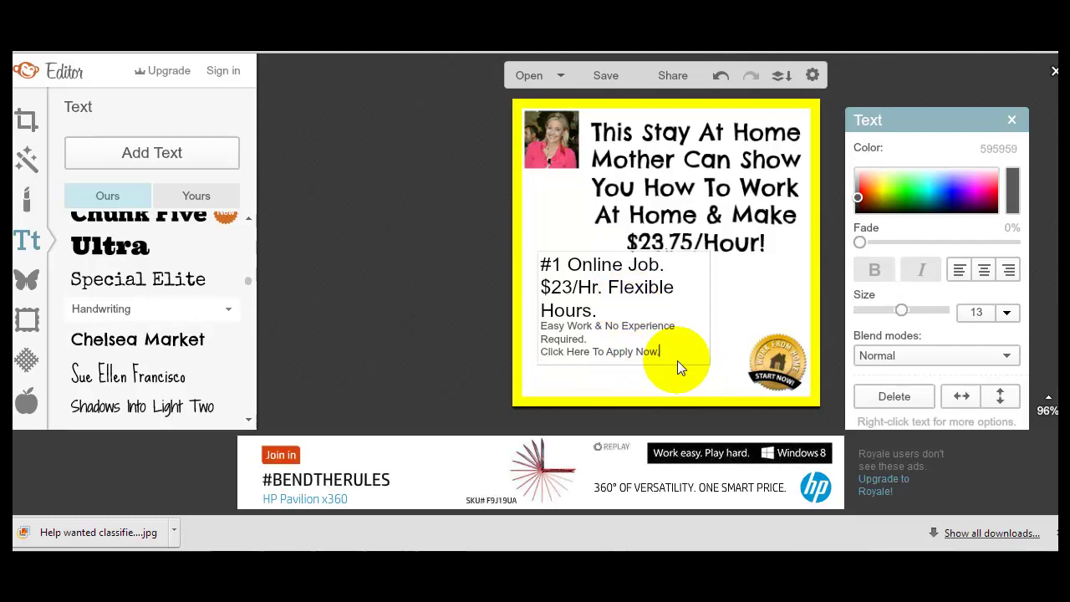
pyautogui.press('BackSpace')
pyautogui.press('BackSpace')
pyautogui.press('BackSpace')
pyautogui.press('BackSpace')
pyautogui.press('BackSpace')
pyautogui.press('BackSpace')
pyautogui.press('BackSpace')
pyautogui.press('BackSpace')
pyautogui.press('BackSpace')
pyautogui.press('BackSpace')
pyautogui.press('BackSpace')
pyautogui.press('BackSpace')
pyautogui.press('BackSpace')
pyautogui.press('BackSpace')
pyautogui.press('BackSpace')
pyautogui.press('BackSpace')
pyautogui.press('BackSpace')
pyautogui.press('BackSpace')
pyautogui.press('BackSpace')
pyautogui.press('BackSpace')
pyautogui.press('BackSpace')
pyautogui.press('BackSpace')
pyautogui.press('BackSpace')
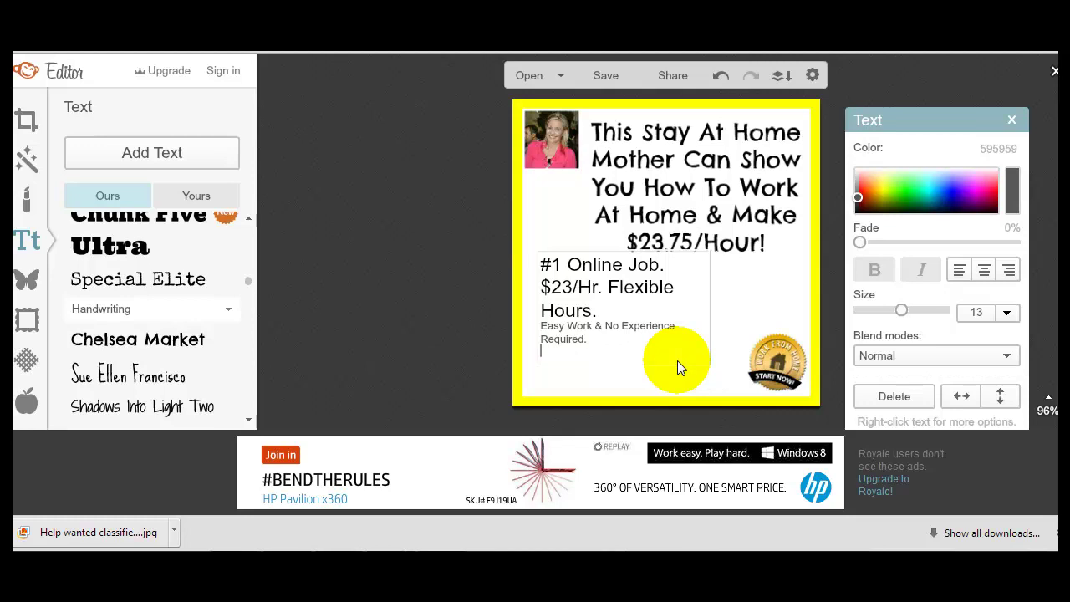
pyautogui.write('D')
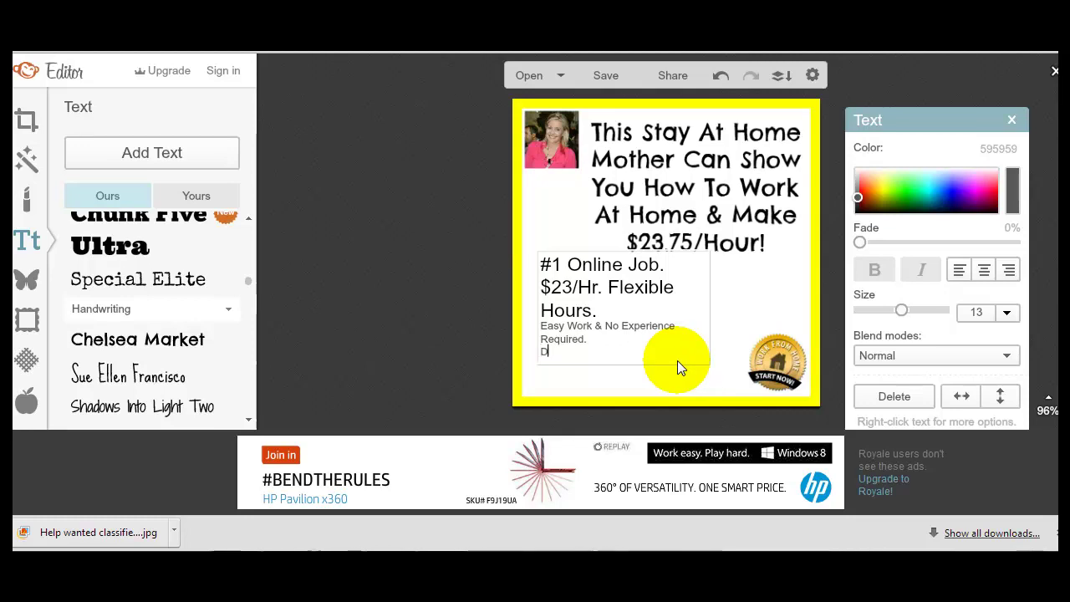
pyautogui.write('etails At: ')
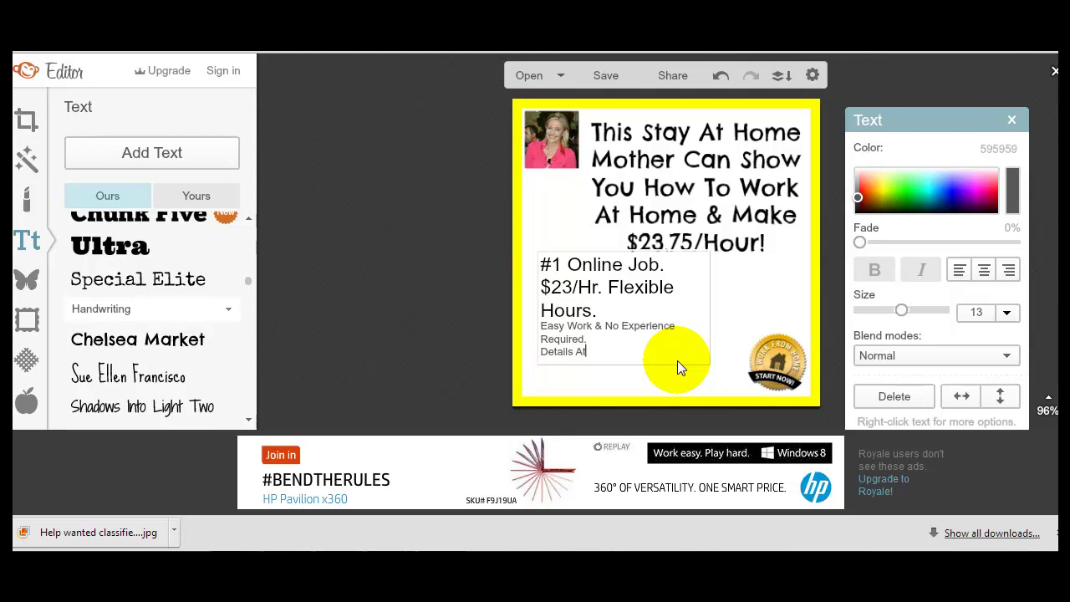
pyautogui.write('www.PayDa')
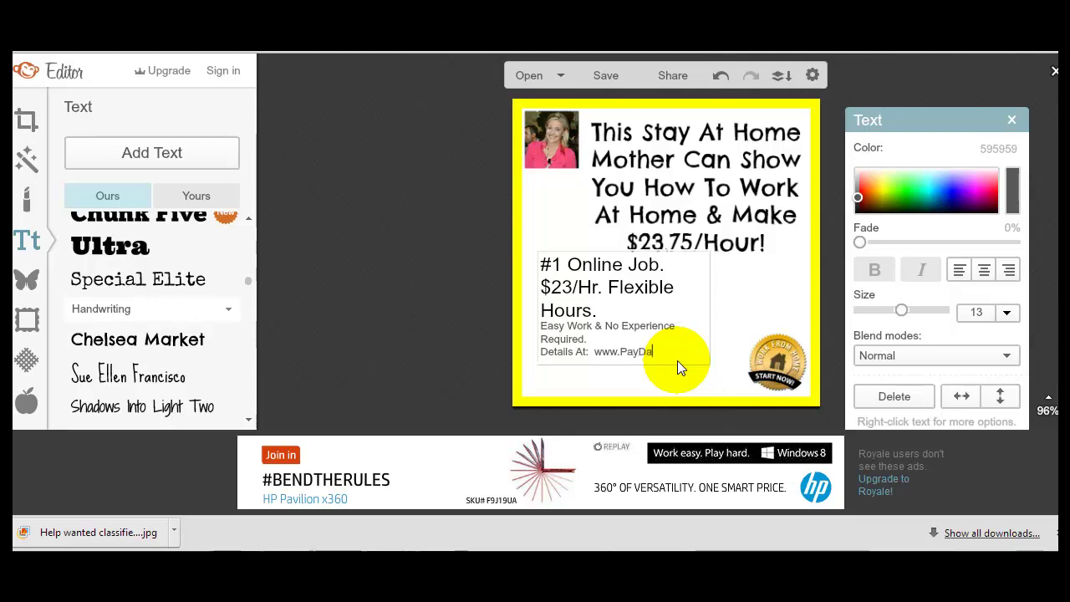
pyautogui.write('yJunkie.com')
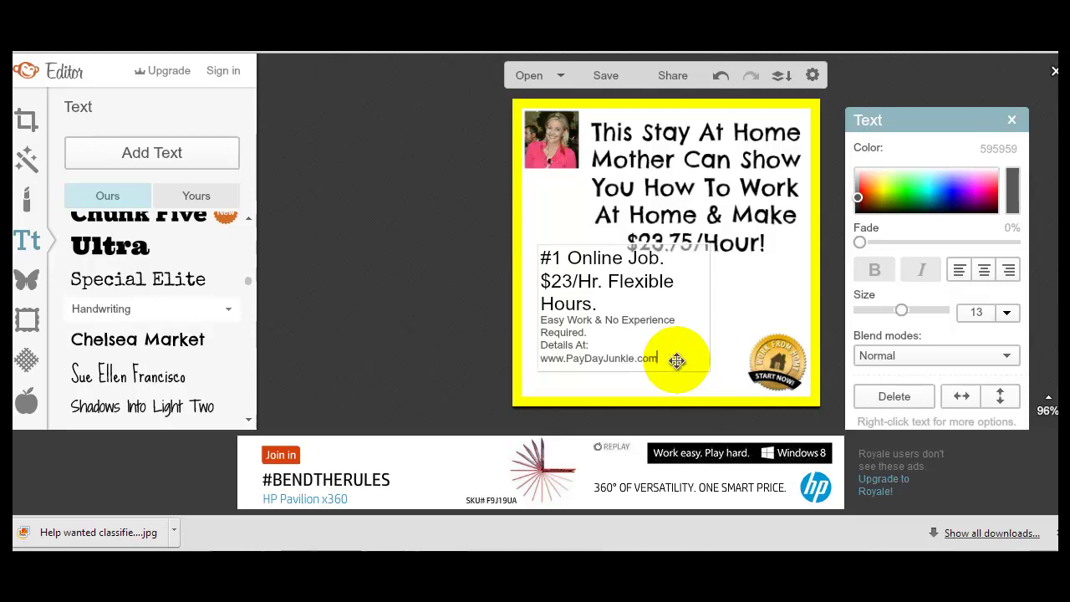
# Delete the line "Easy Work & No Experience Required." from the body copy text box.
pyautogui.click(649, 304)
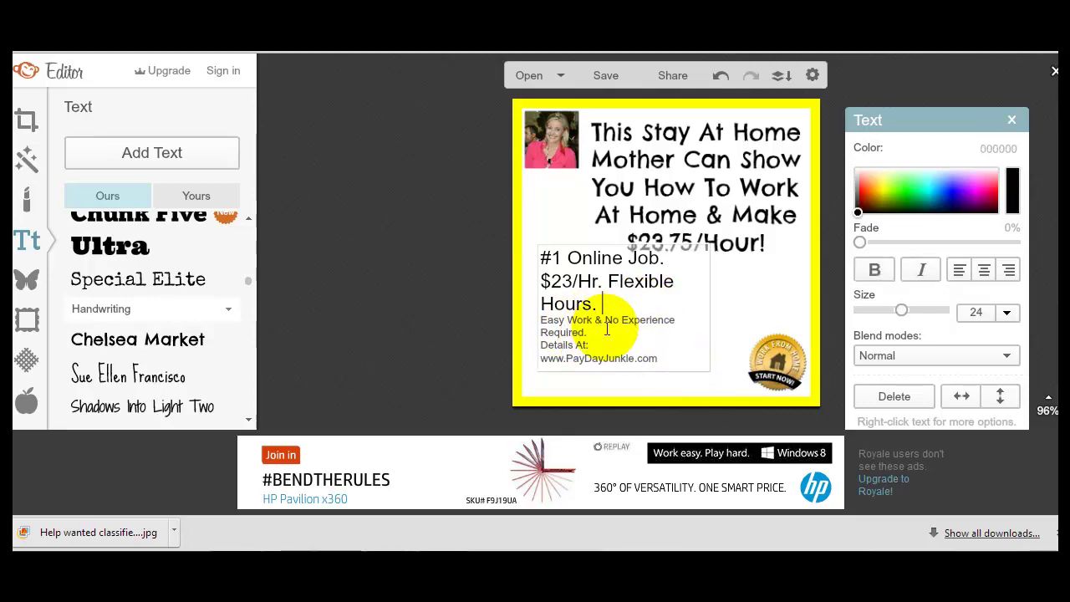
pyautogui.click(589, 332)
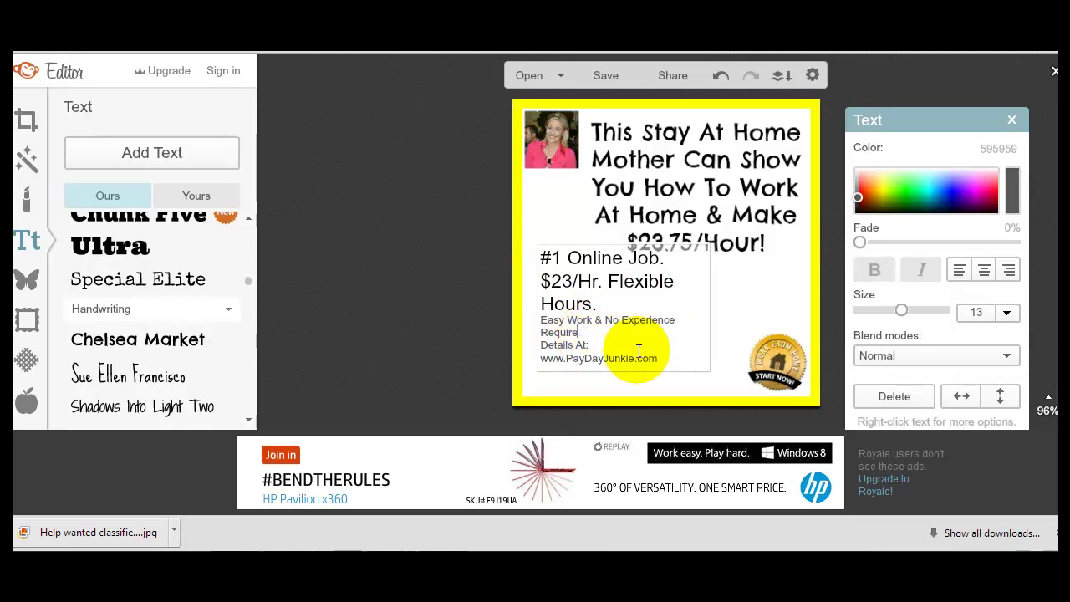
pyautogui.press('BackSpace')
pyautogui.press('BackSpace')
pyautogui.press('BackSpace')
pyautogui.press('BackSpace')
pyautogui.press('BackSpace')
pyautogui.press('BackSpace')
pyautogui.press('BackSpace')
pyautogui.press('BackSpace')
pyautogui.press('BackSpace')
pyautogui.press('BackSpace')
pyautogui.press('BackSpace')
pyautogui.press('BackSpace')
pyautogui.press('BackSpace')
pyautogui.press('BackSpace')
pyautogui.press('BackSpace')
pyautogui.press('BackSpace')
pyautogui.press('BackSpace')
pyautogui.press('BackSpace')
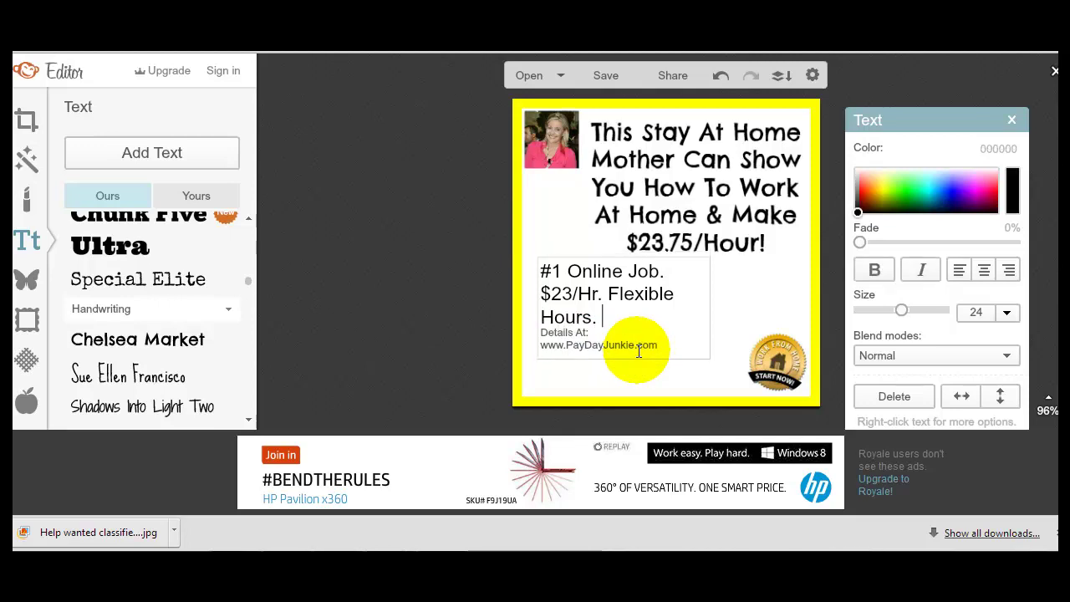
pyautogui.moveTo(658, 345); pyautogui.dragTo(539, 333)
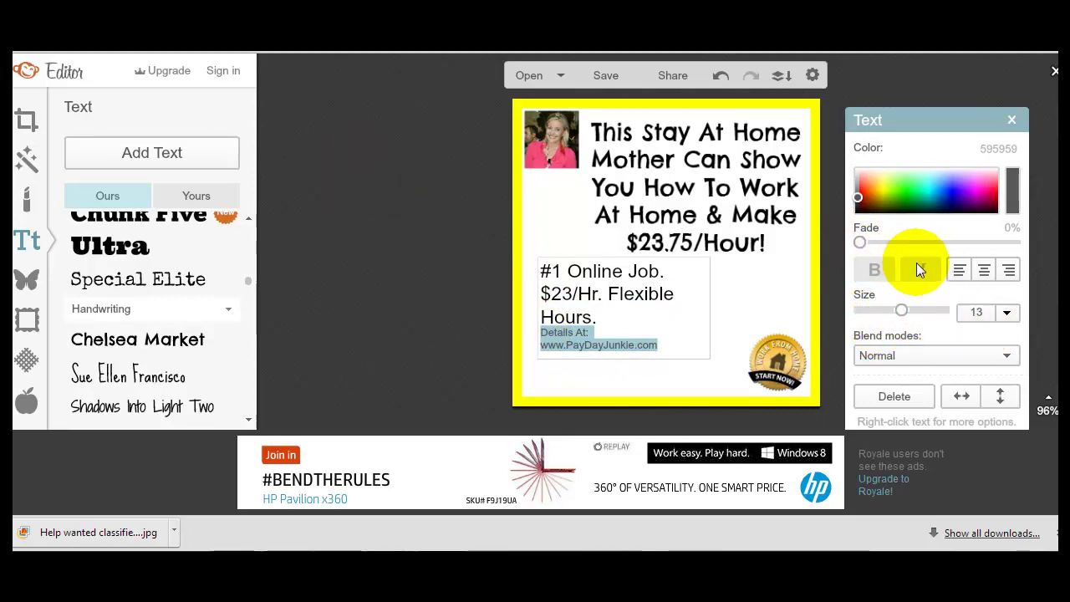
pyautogui.click(967, 210)
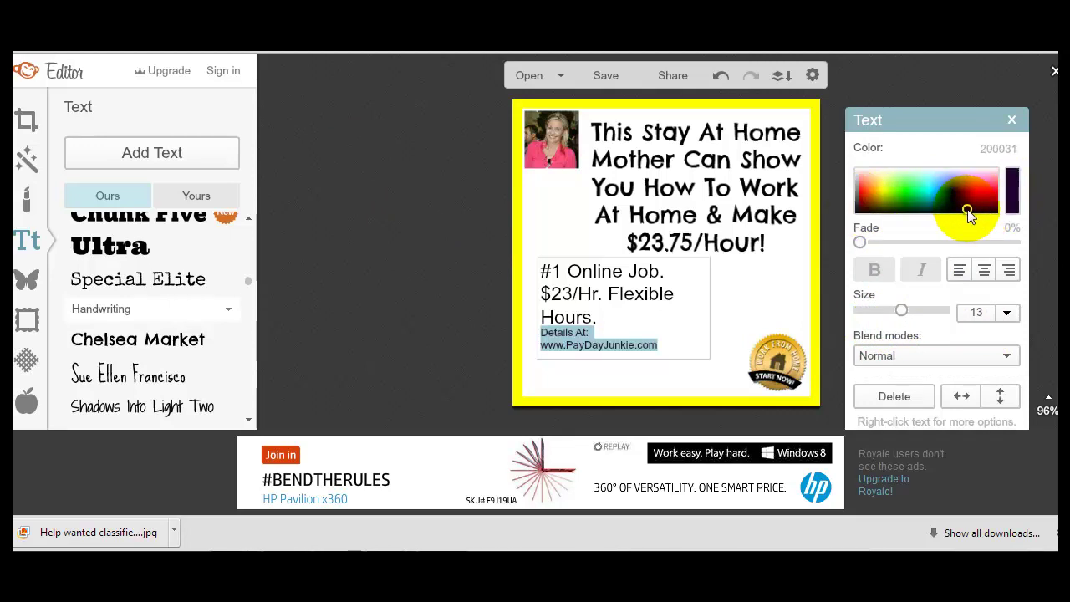
pyautogui.click(870, 207)
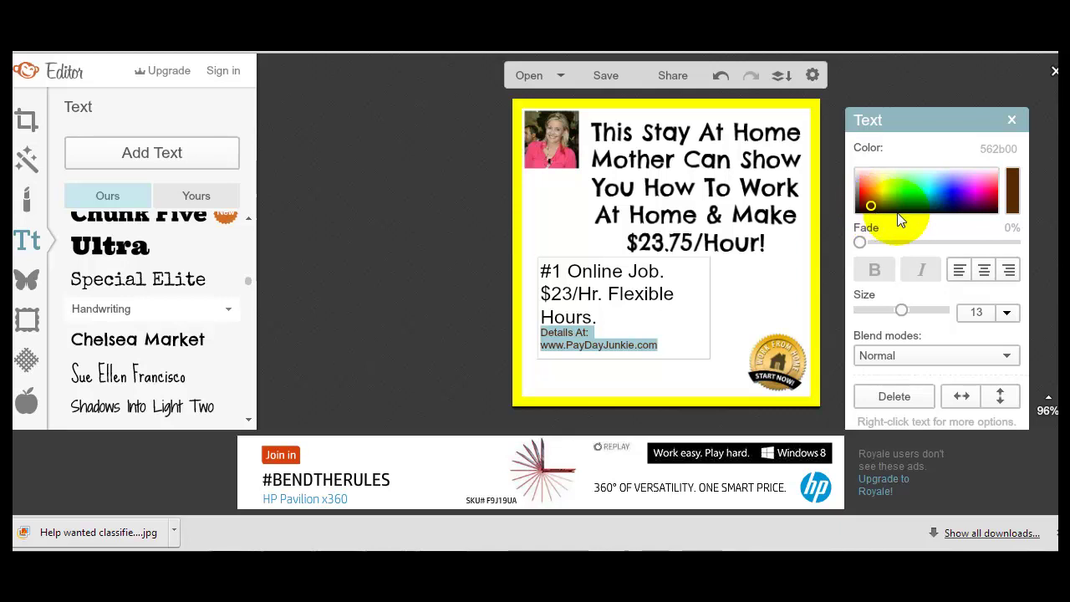
pyautogui.click(993, 195)
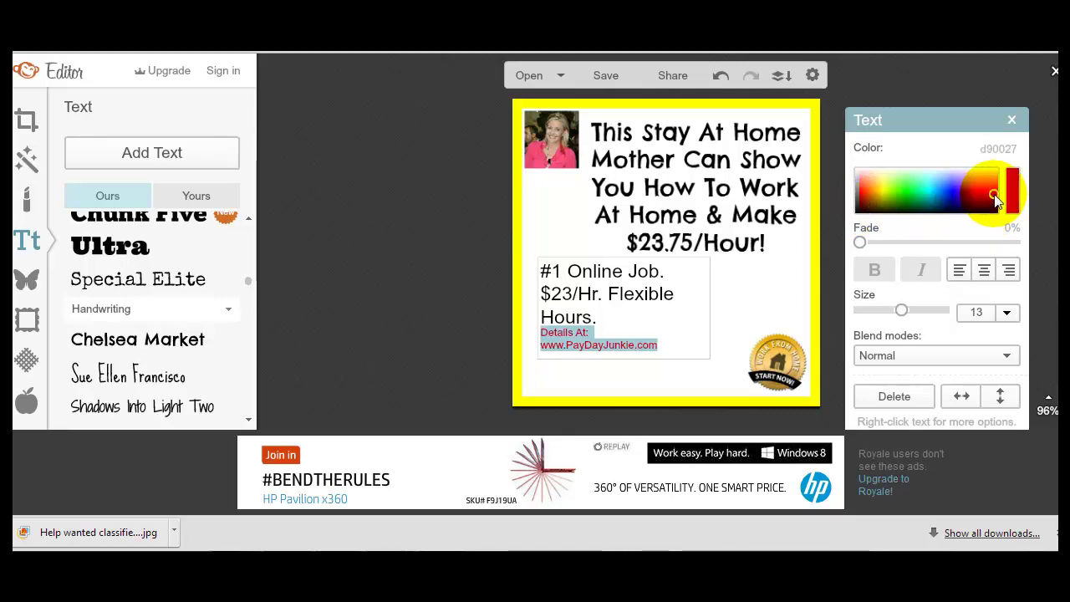
pyautogui.click(860, 189)
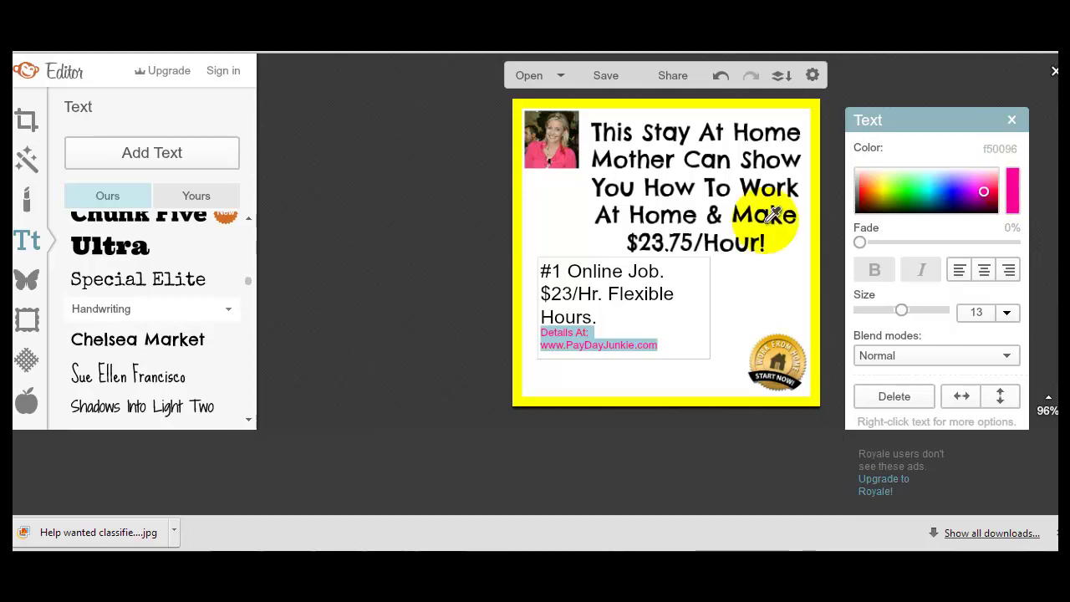
pyautogui.click(575, 334)
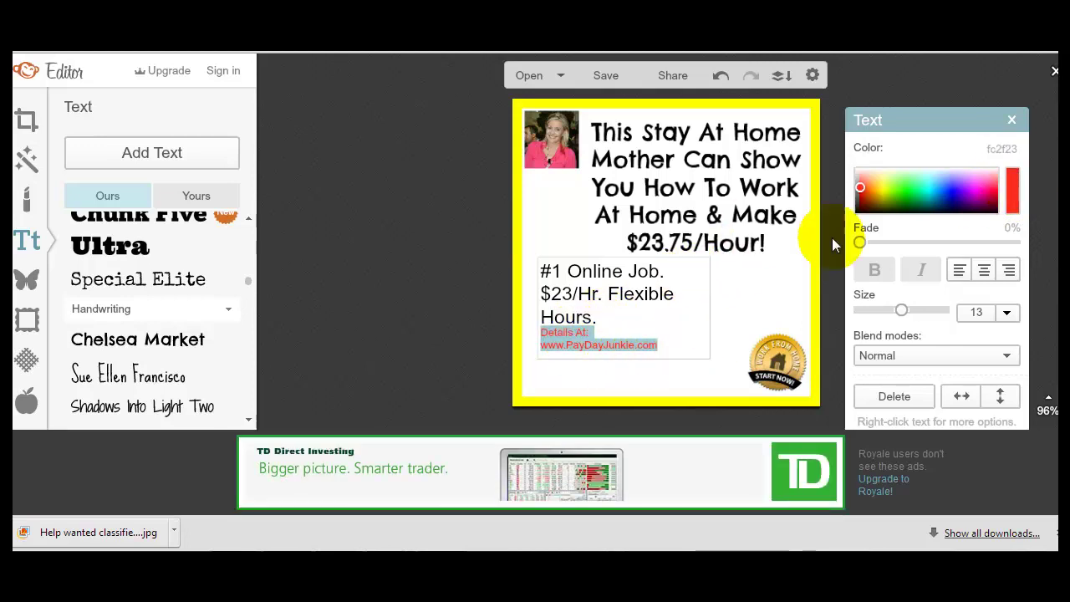
pyautogui.click(1007, 313)
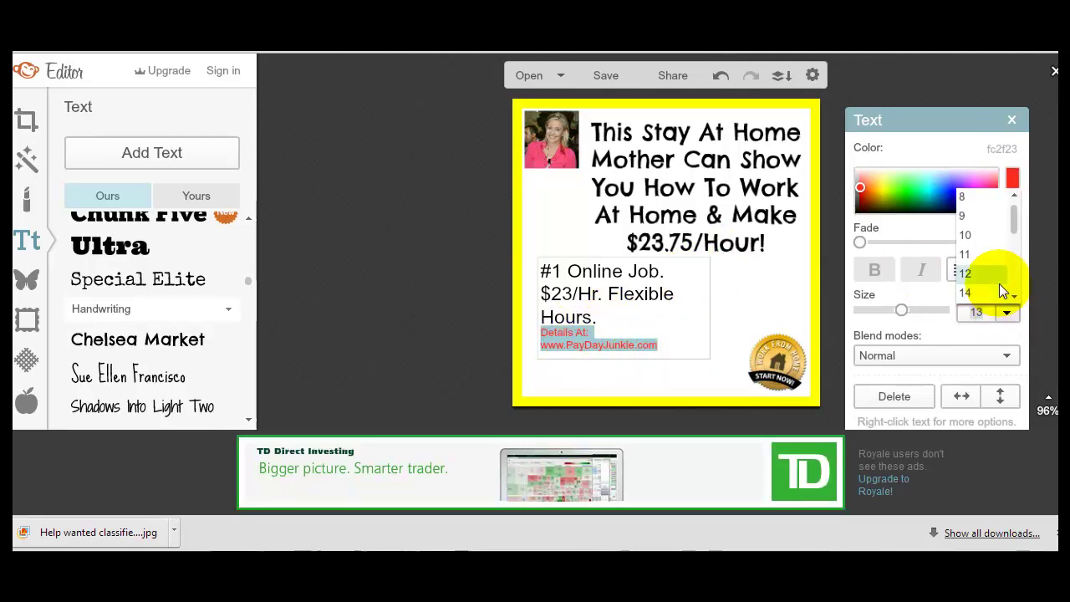
pyautogui.scroll(-2, 1018, 290)
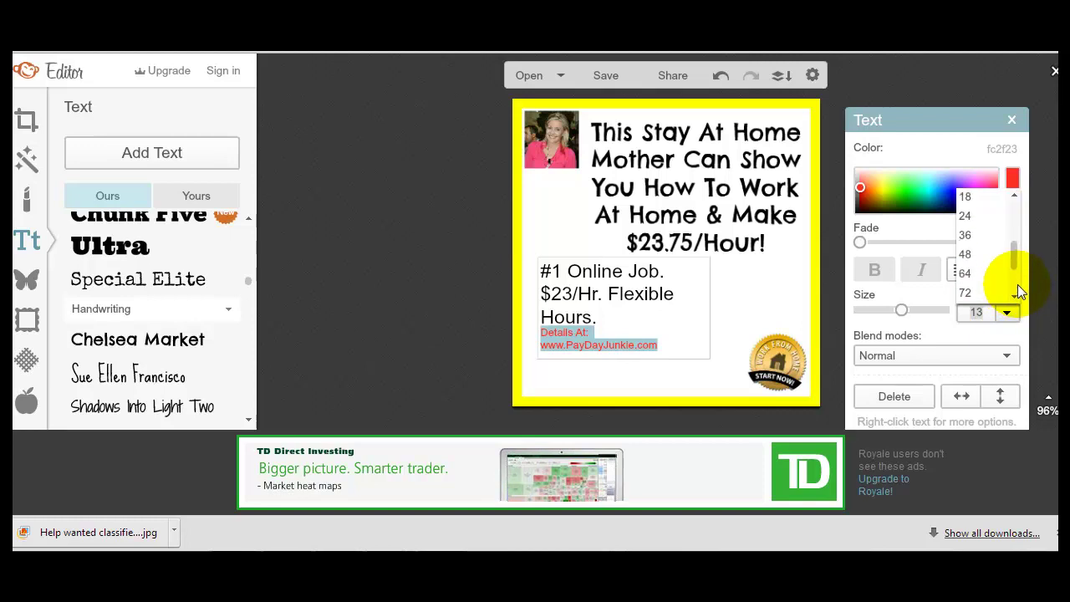
pyautogui.click(979, 216)
pyautogui.moveTo(707, 343); pyautogui.dragTo(745, 335)
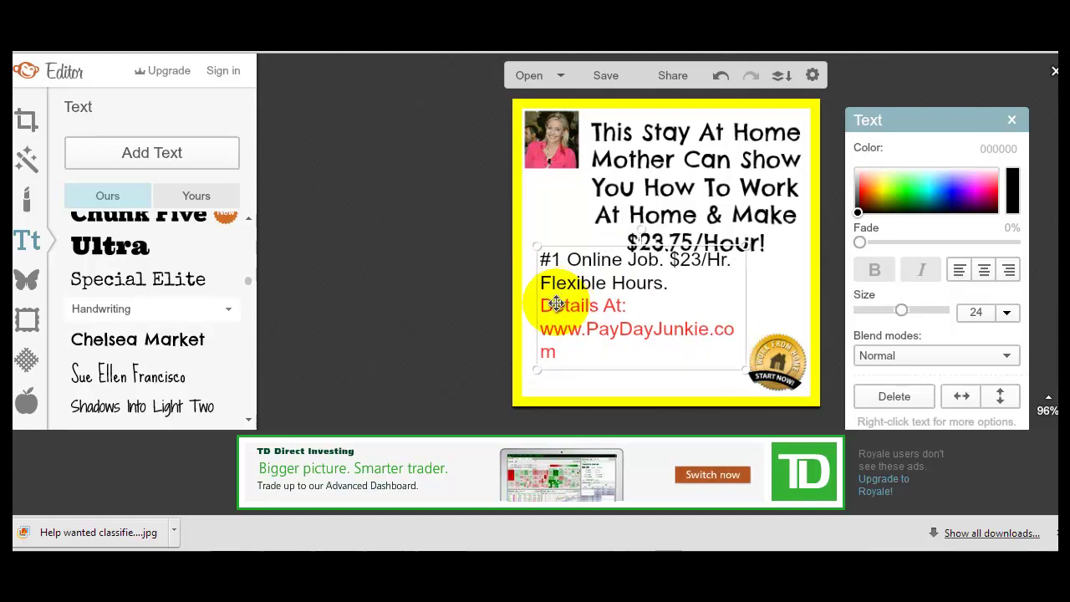
# Center-align the body copy and widen its box toward the ad's left border so the web address fits on one line.
pyautogui.click(558, 347)
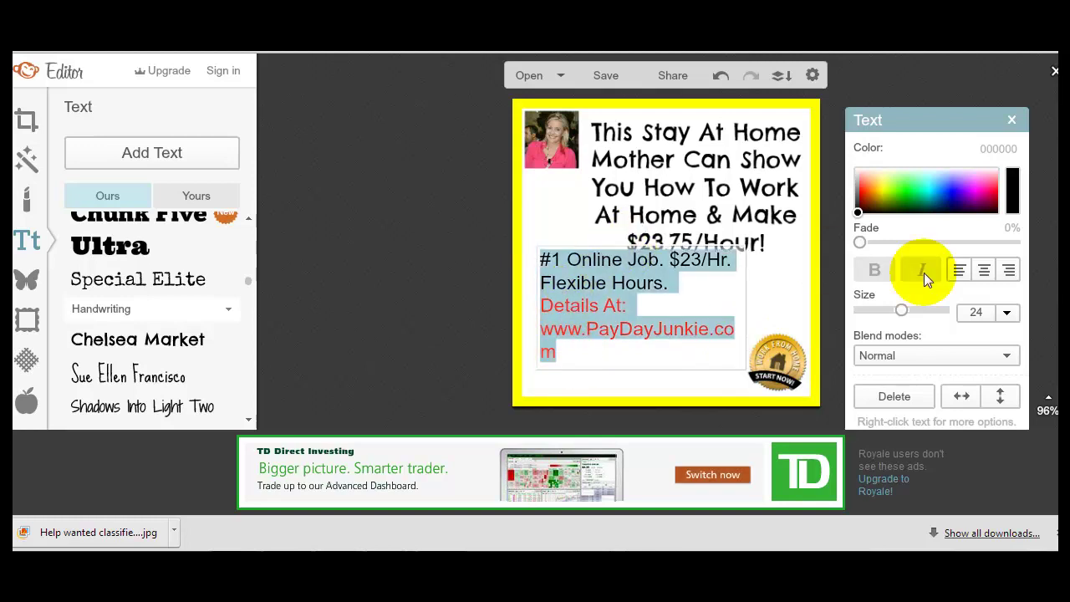
pyautogui.click(982, 270)
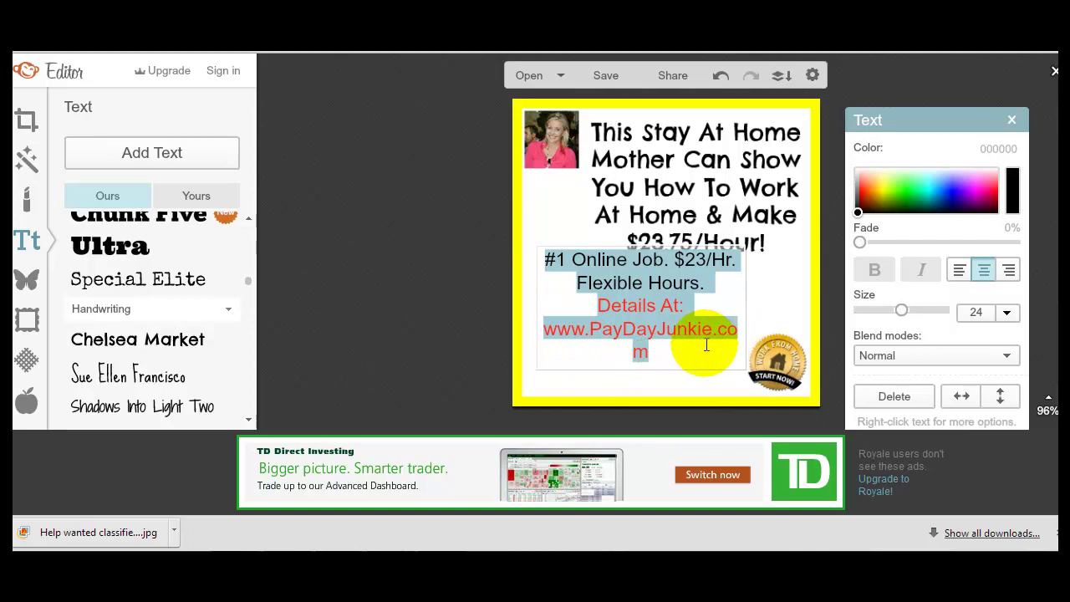
pyautogui.click(674, 286)
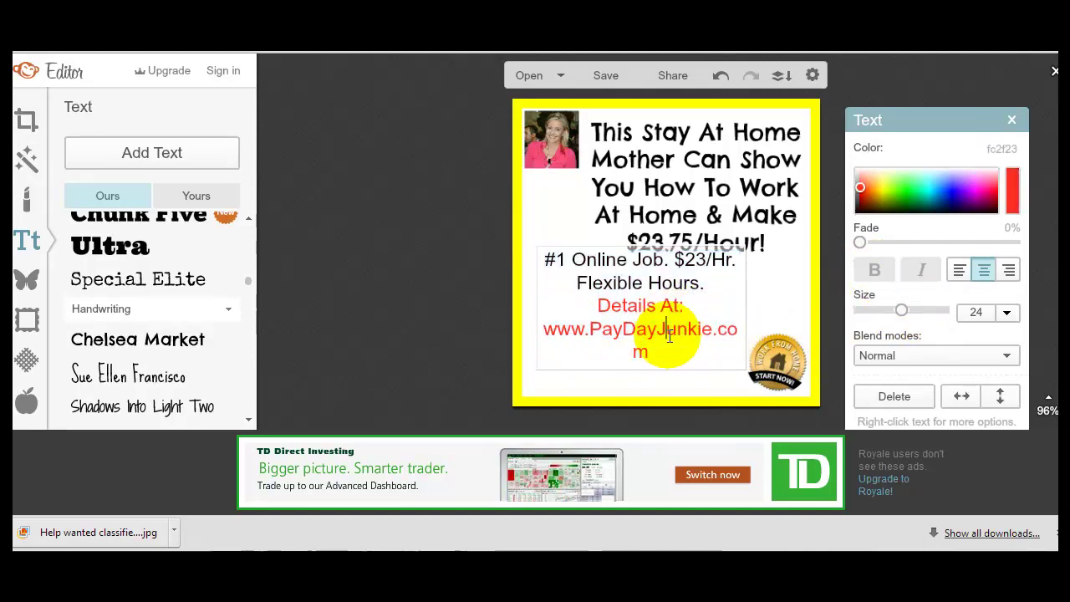
pyautogui.click(706, 284)
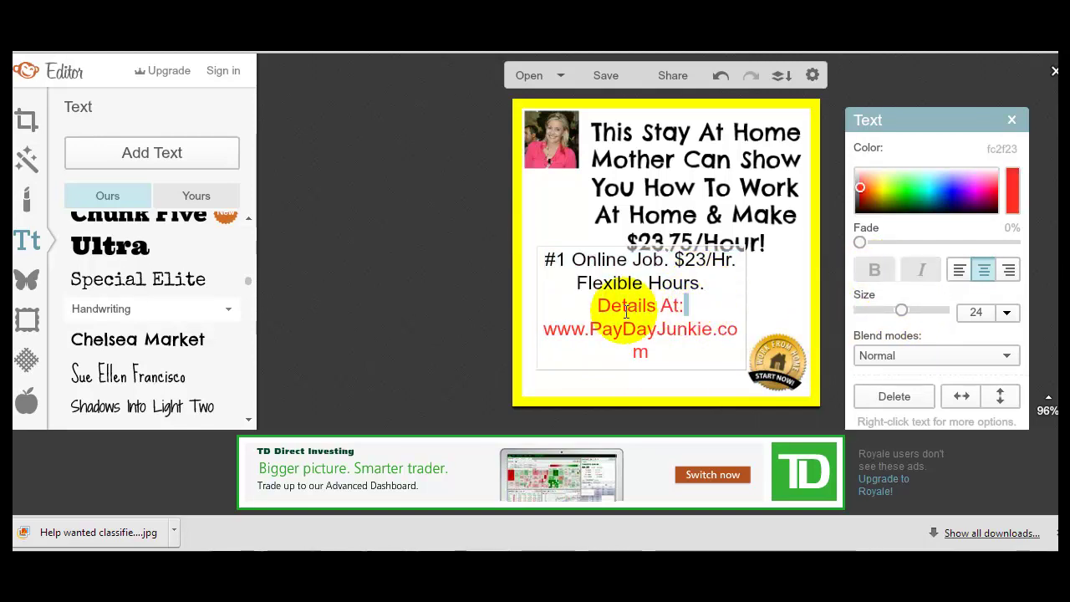
pyautogui.moveTo(597, 306); pyautogui.dragTo(711, 353)
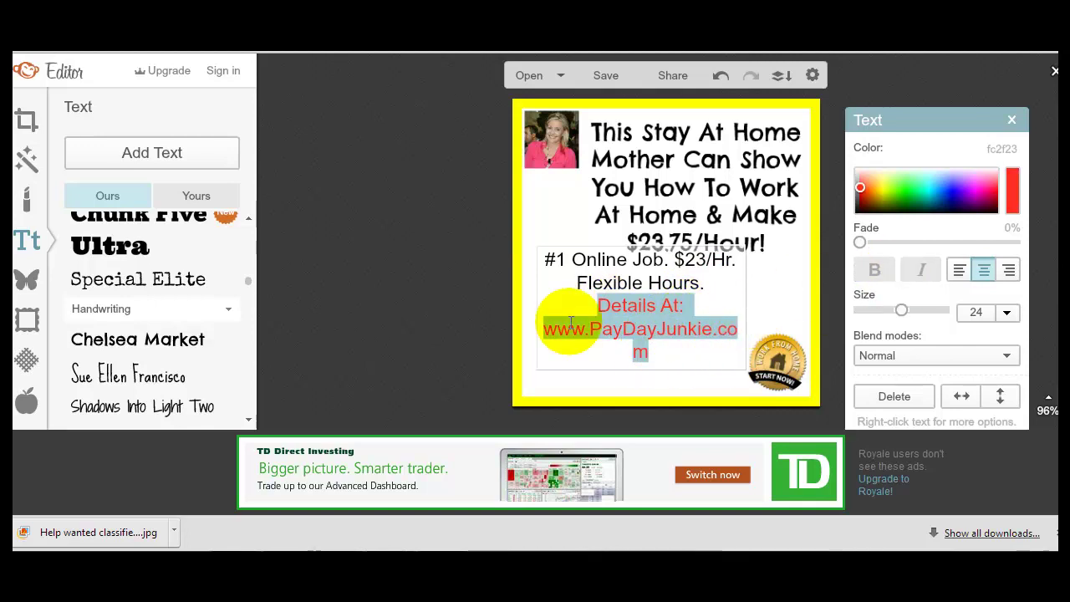
pyautogui.moveTo(536, 302); pyautogui.dragTo(518, 303)
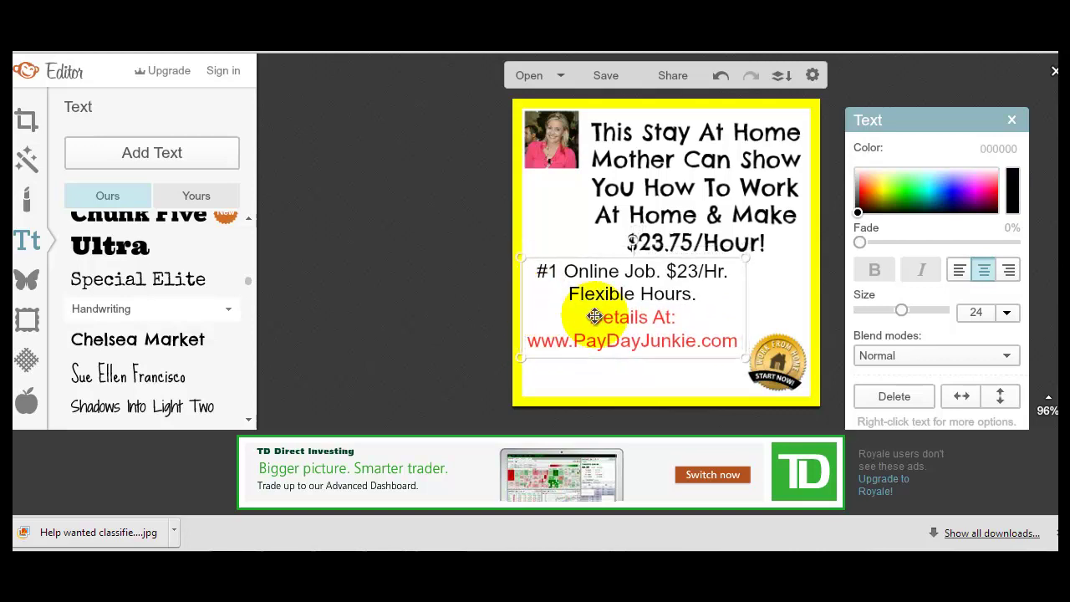
# Move the body copy text box slightly down to leave a gap below the headline.
pyautogui.tripleClick(700, 313)
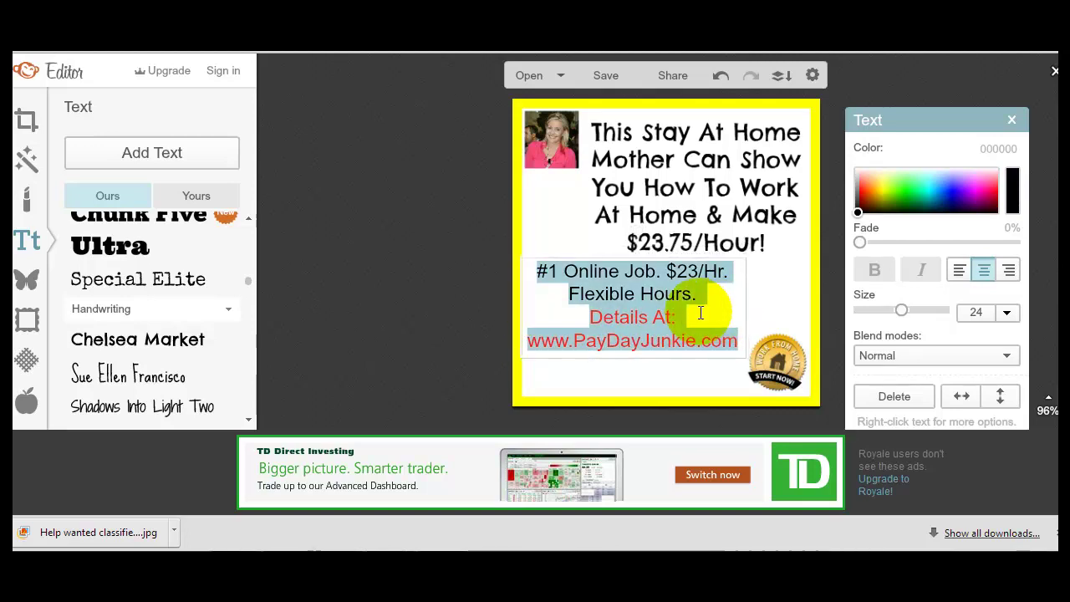
pyautogui.click(697, 357)
pyautogui.moveTo(711, 344); pyautogui.dragTo(711, 358)
# Try the Ultra font on the whole body copy and return it to Arial.
pyautogui.doubleClick(709, 306)
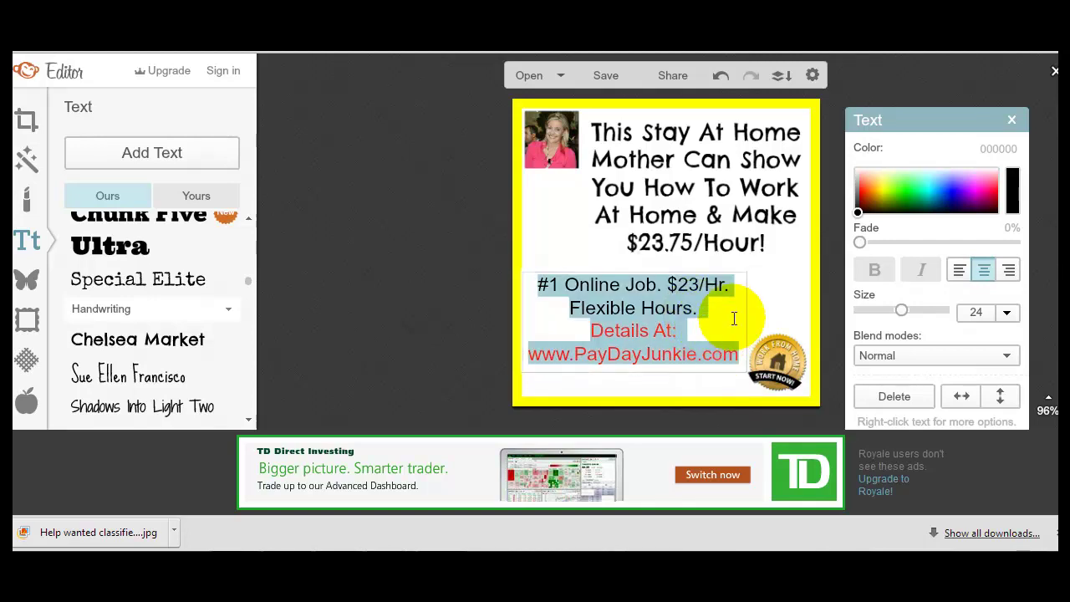
pyautogui.click(151, 253)
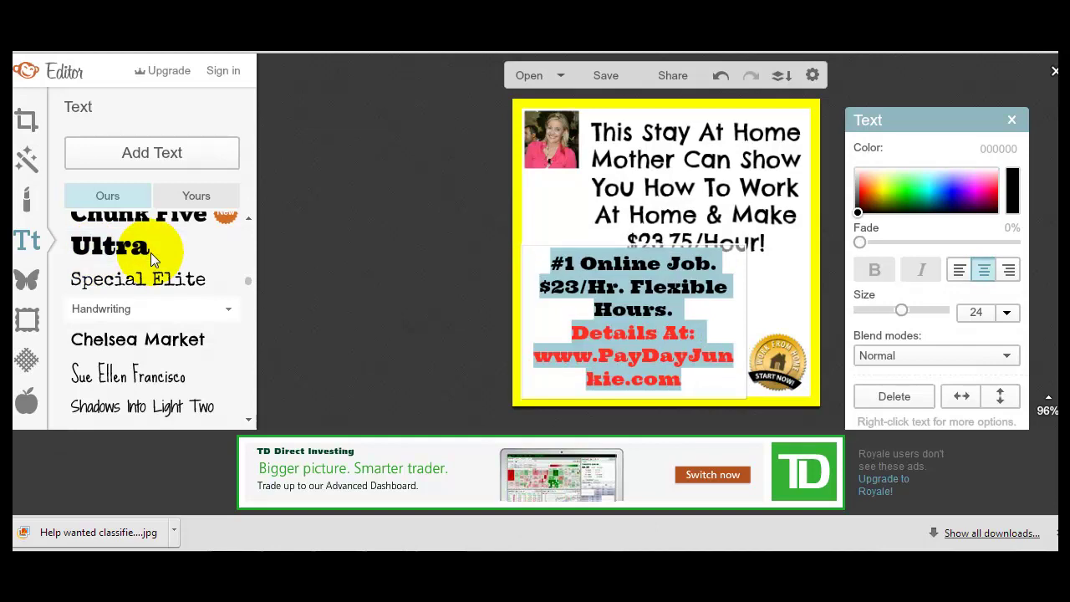
pyautogui.moveTo(248, 287); pyautogui.dragTo(246, 227)
pyautogui.click(161, 285)
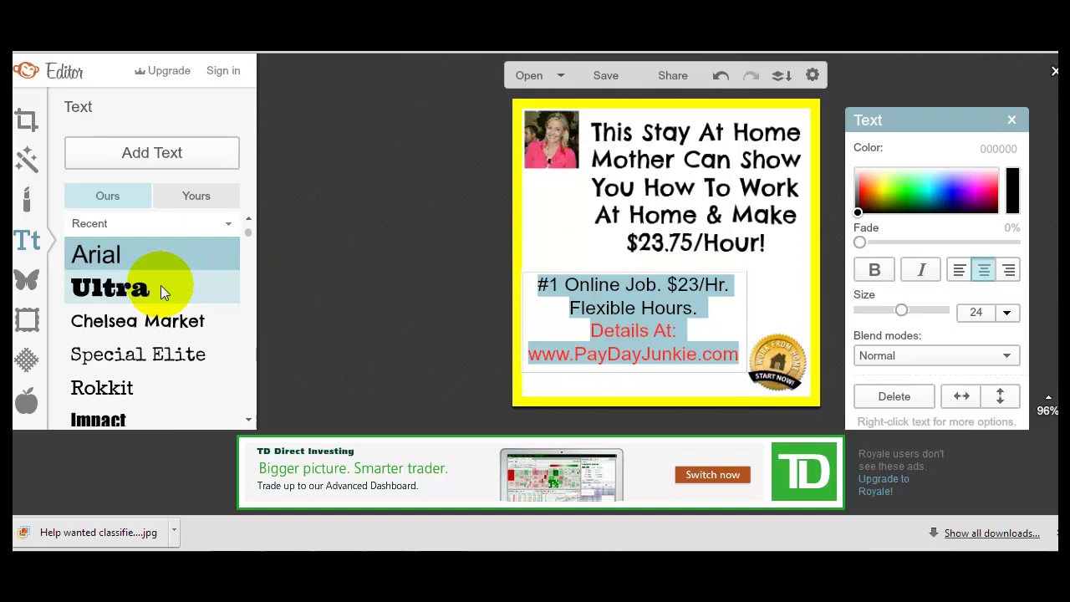
pyautogui.click(671, 379)
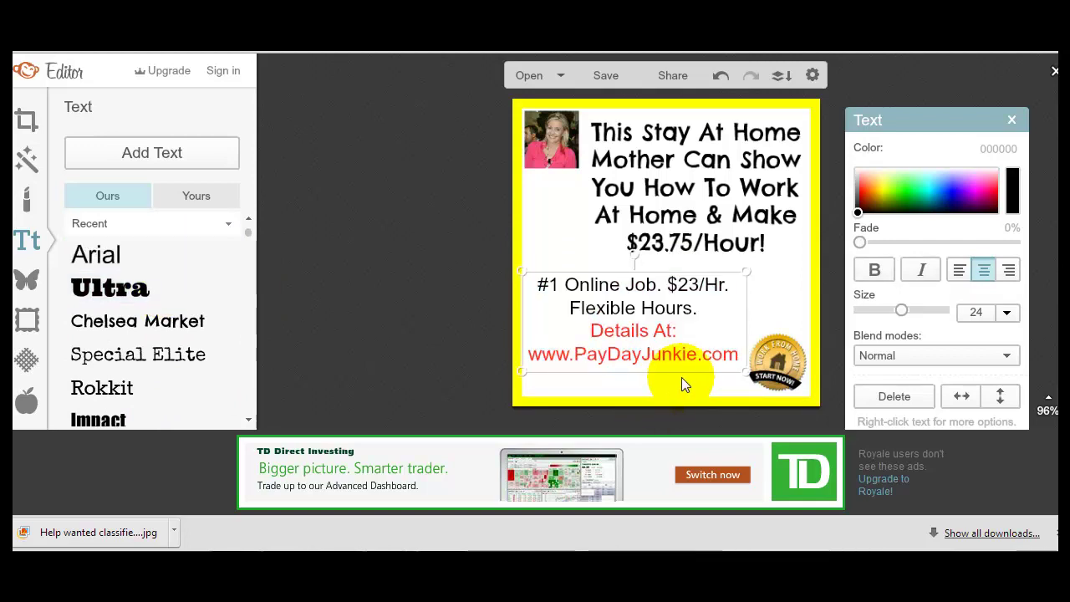
# Reduce only the words "Details At:" in the body copy to size 14.
pyautogui.click(693, 179)
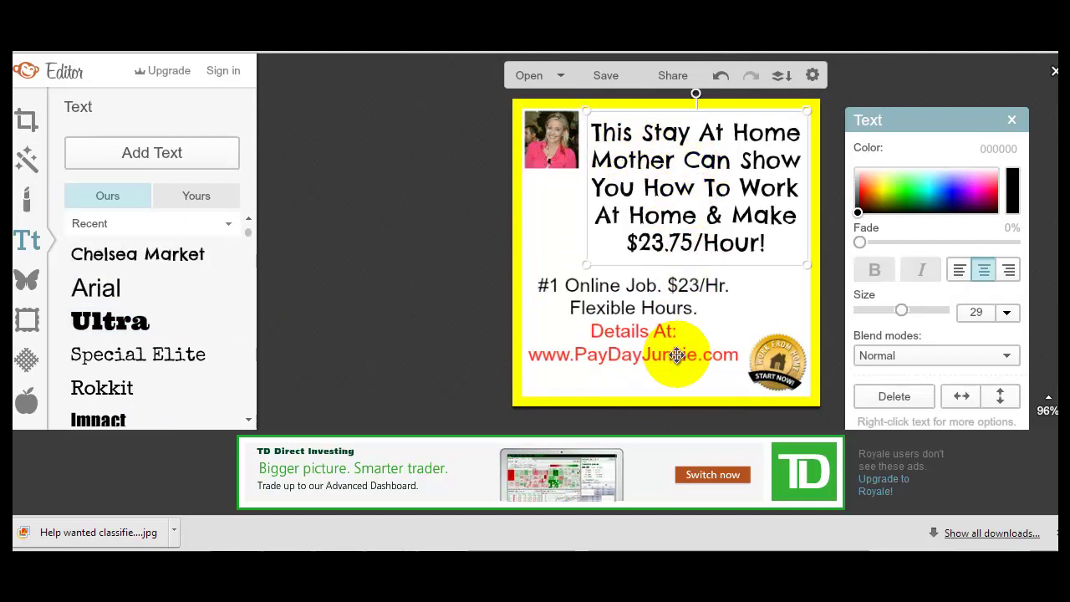
pyautogui.click(664, 330)
pyautogui.doubleClick(615, 352)
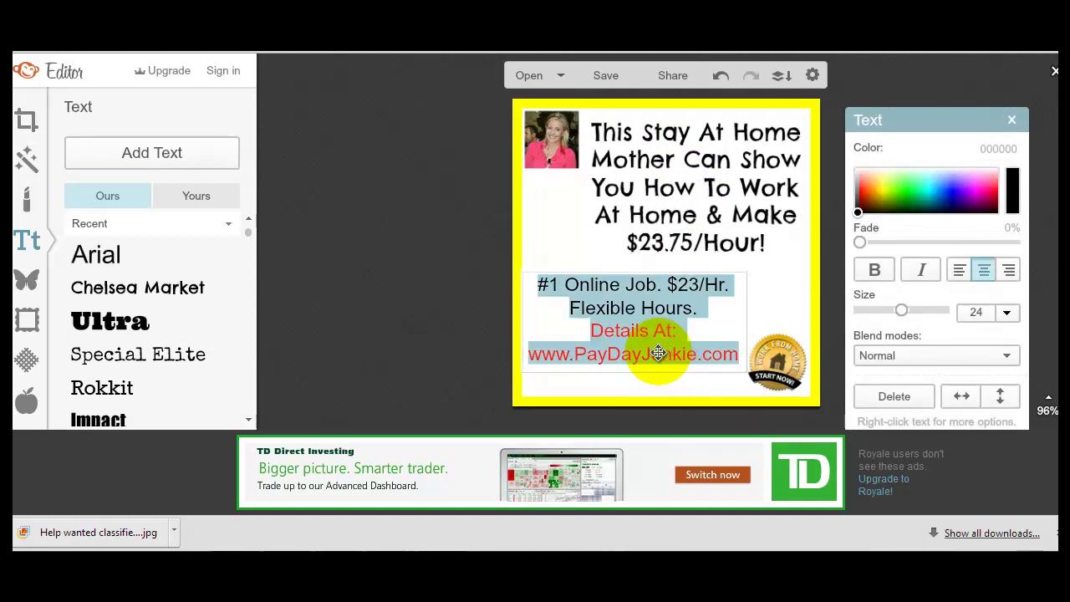
pyautogui.click(616, 351)
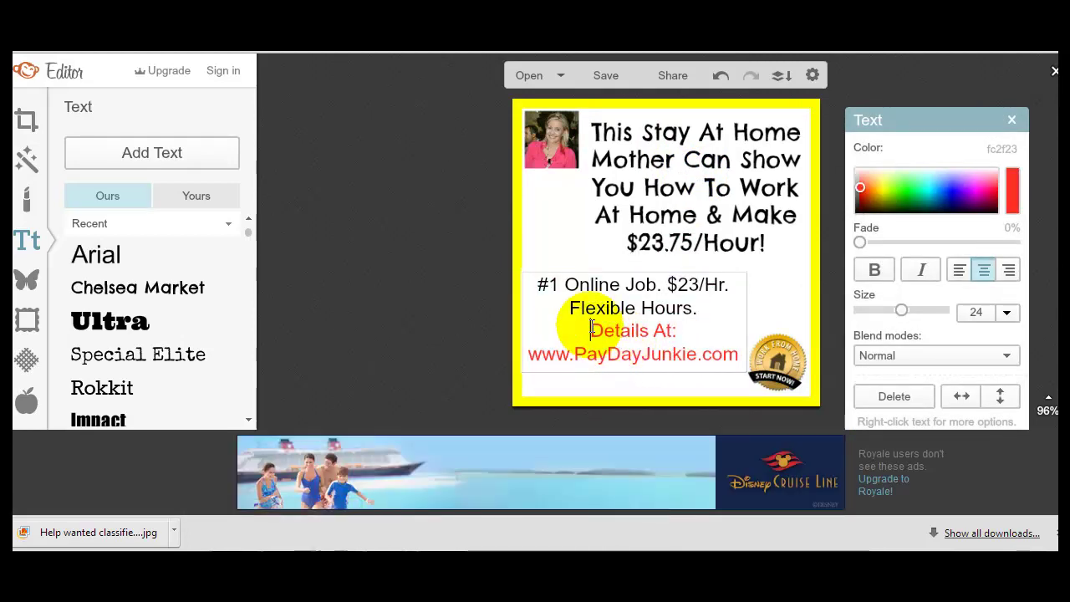
pyautogui.moveTo(677, 332); pyautogui.dragTo(598, 334)
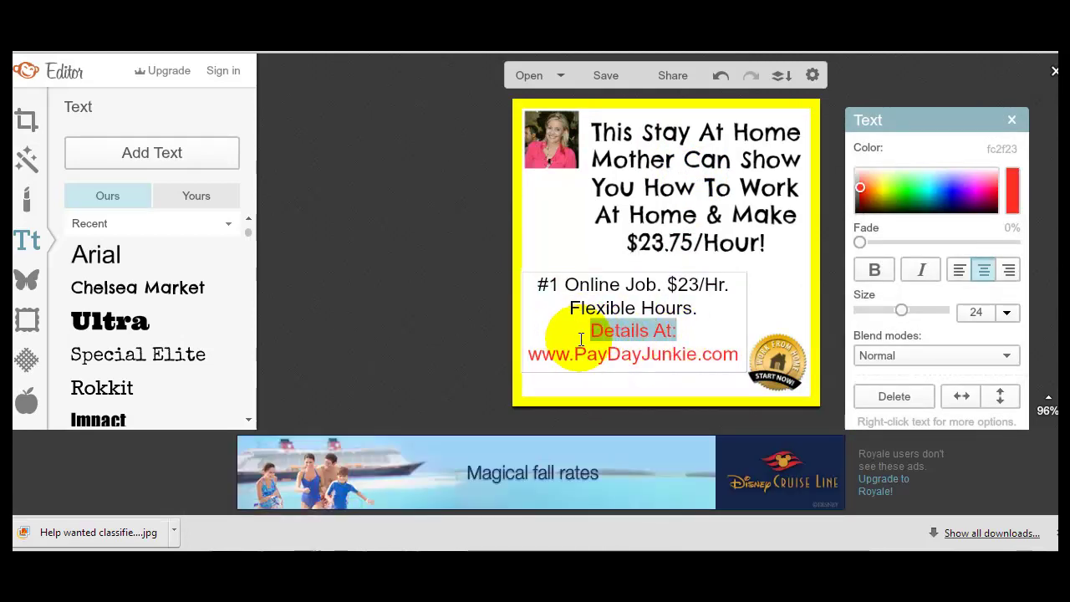
pyautogui.click(1007, 314)
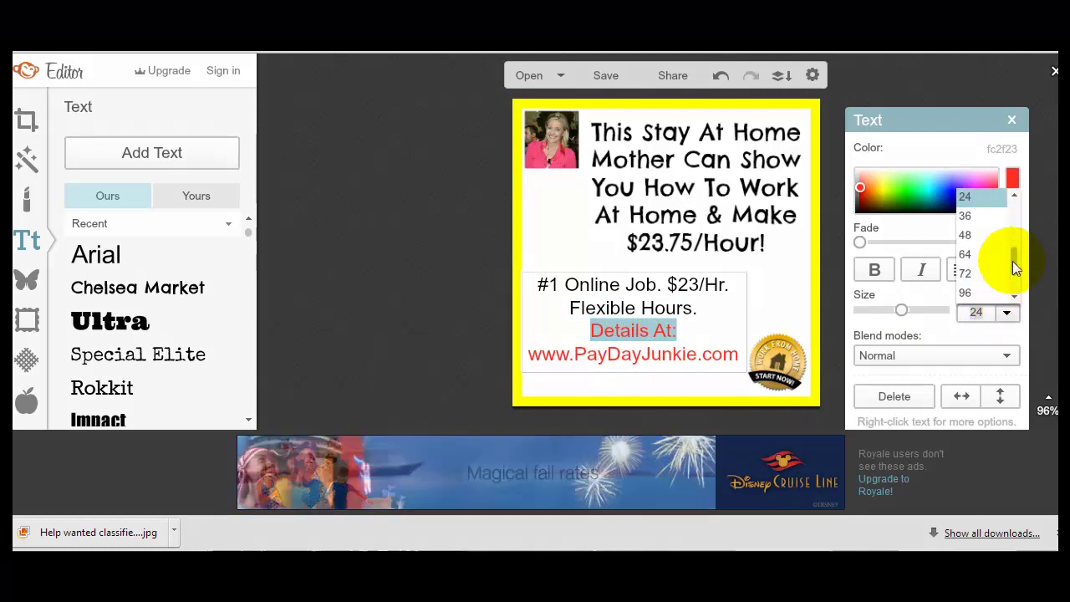
pyautogui.click(1013, 199)
pyautogui.click(982, 201)
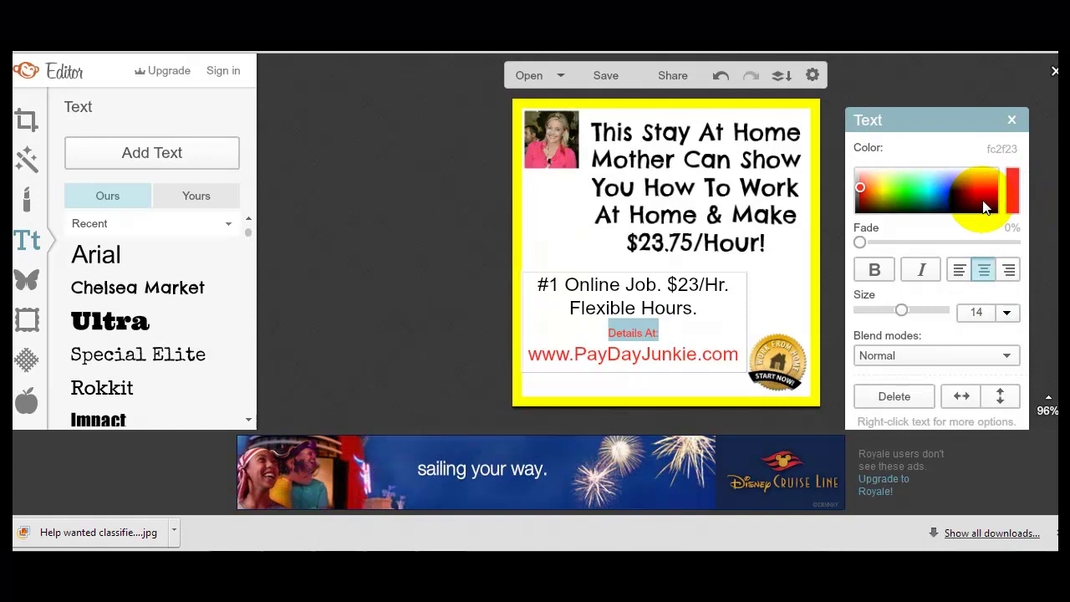
# Make the body copy's black text "#1 Online Job. $23/Hr. Flexible Hours." bold.
pyautogui.click(700, 309)
pyautogui.moveTo(700, 309); pyautogui.dragTo(538, 284)
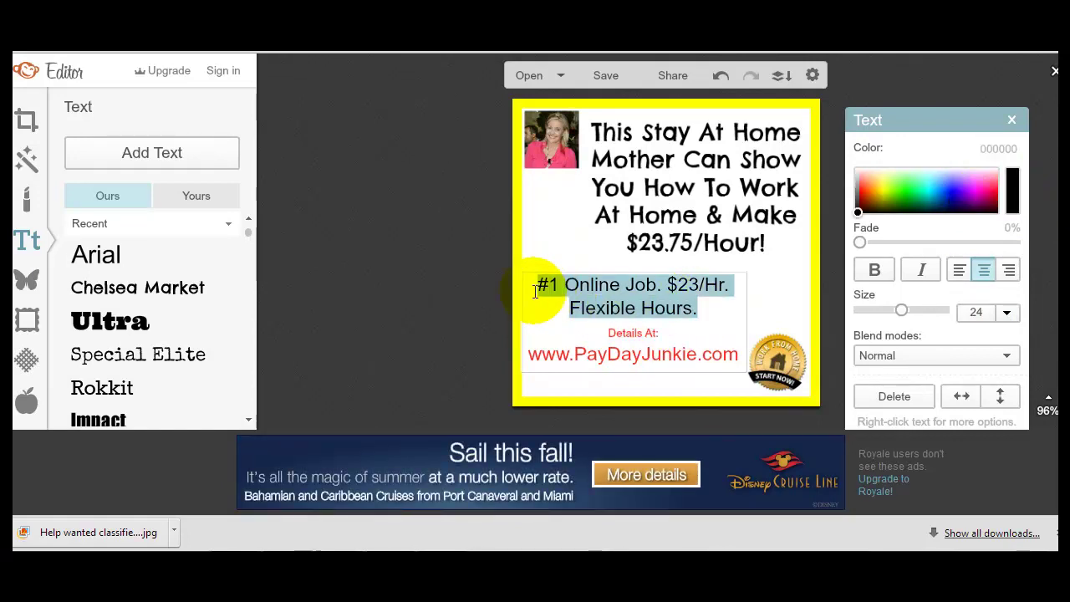
pyautogui.click(875, 270)
pyautogui.click(692, 365)
pyautogui.moveTo(738, 353); pyautogui.dragTo(529, 353)
pyautogui.click(875, 270)
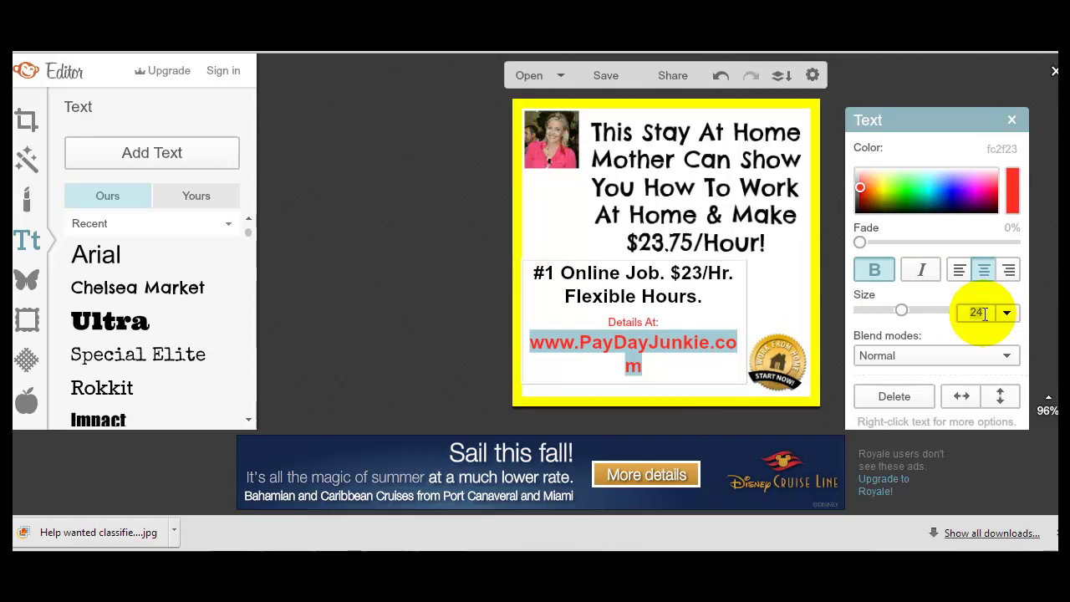
pyautogui.write('23')
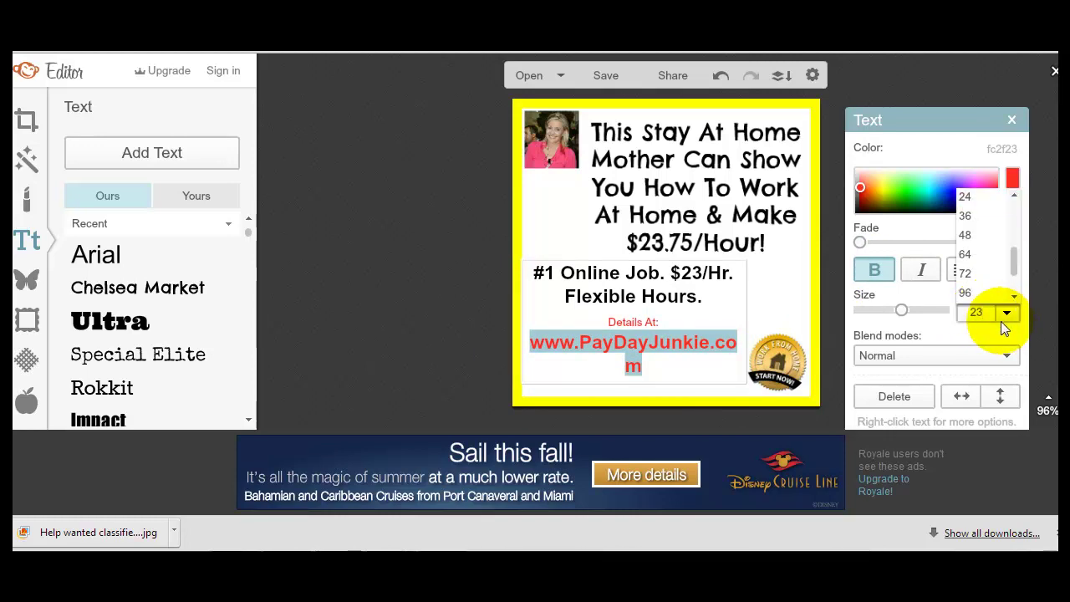
pyautogui.press('Return')
pyautogui.click(664, 373)
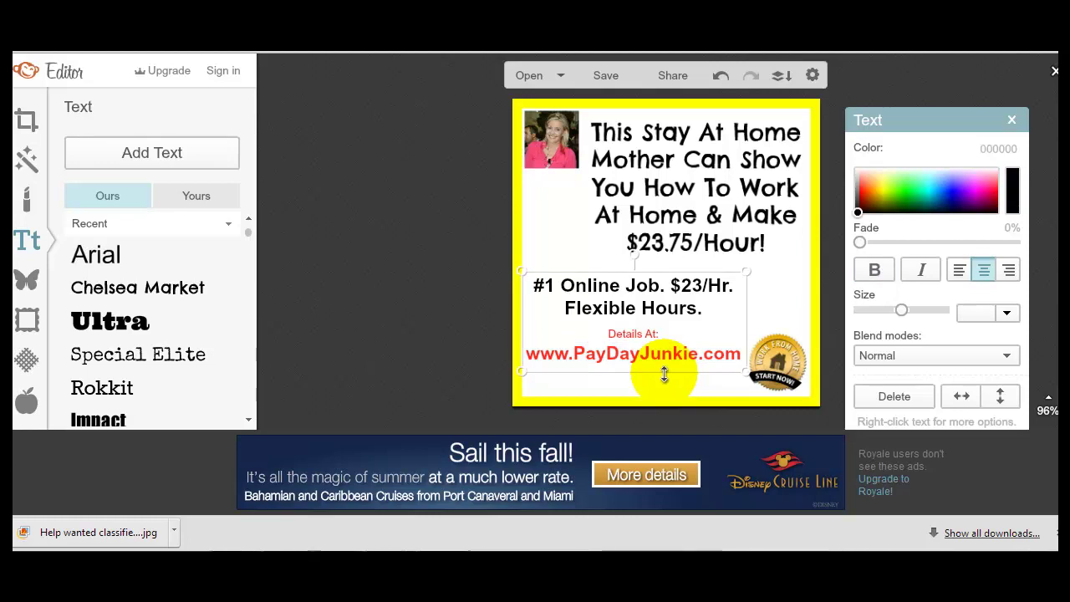
pyautogui.click(774, 248)
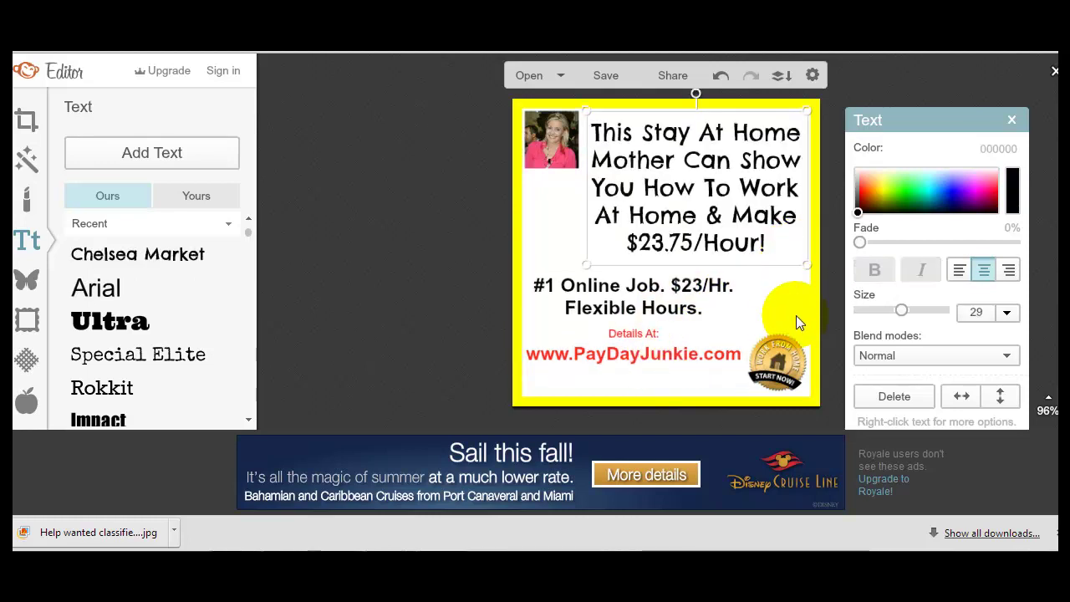
pyautogui.hotkey('ctrl', 'a')
pyautogui.click(787, 310)
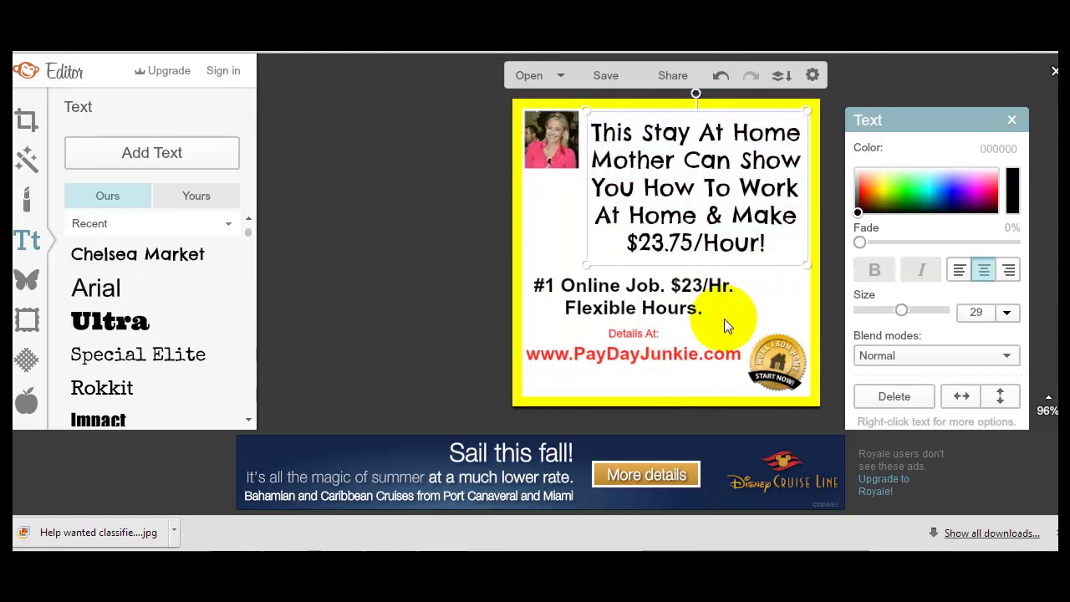
# Export the finished ad to the computer as a .jpg and select a destination folder in the Pictures library.
pyautogui.click(625, 384)
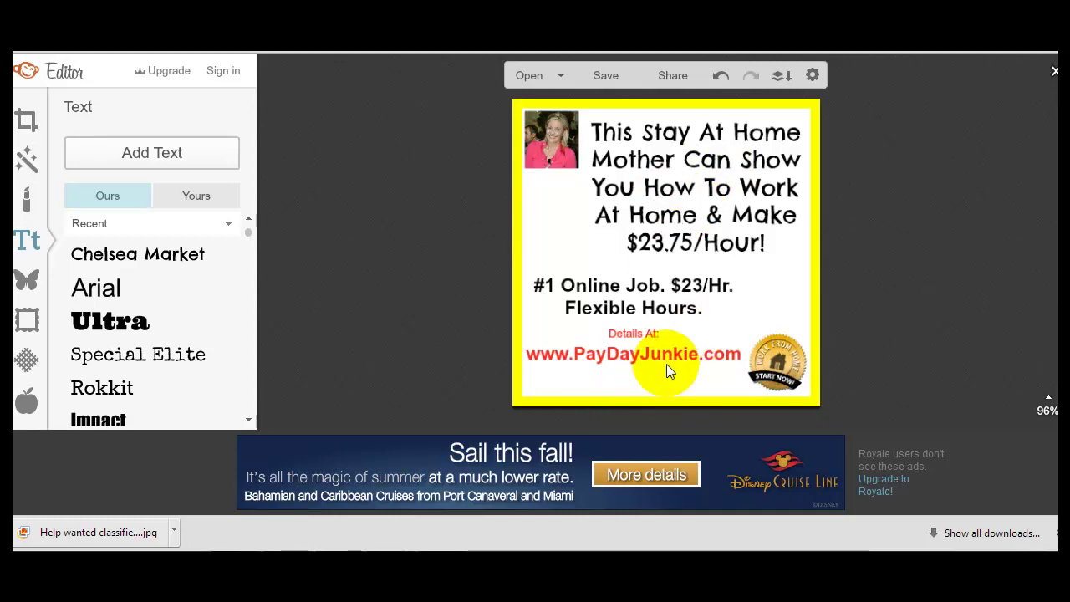
pyautogui.click(604, 80)
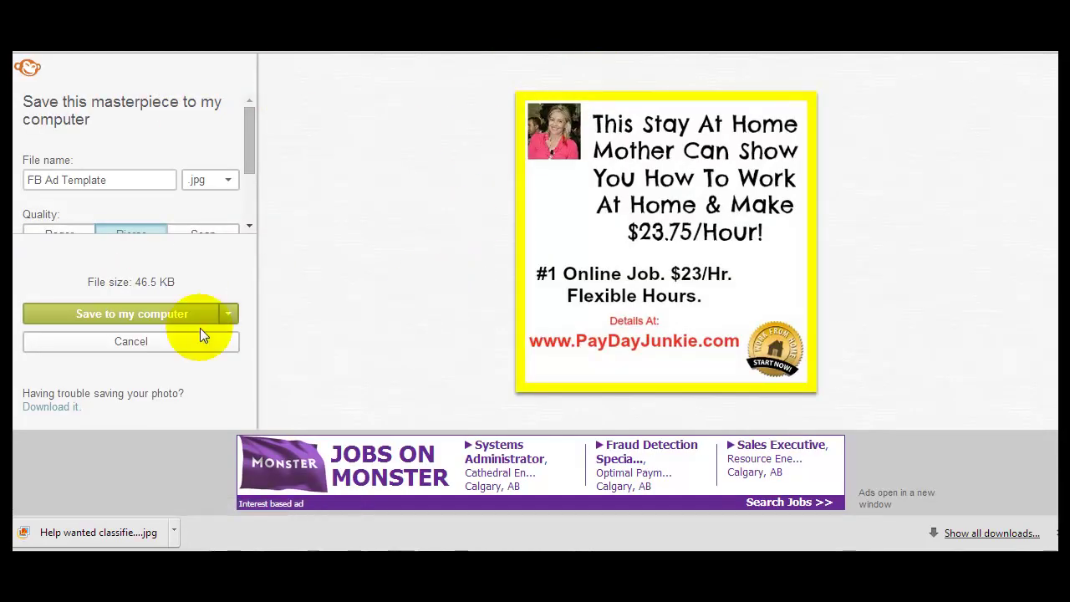
pyautogui.click(156, 316)
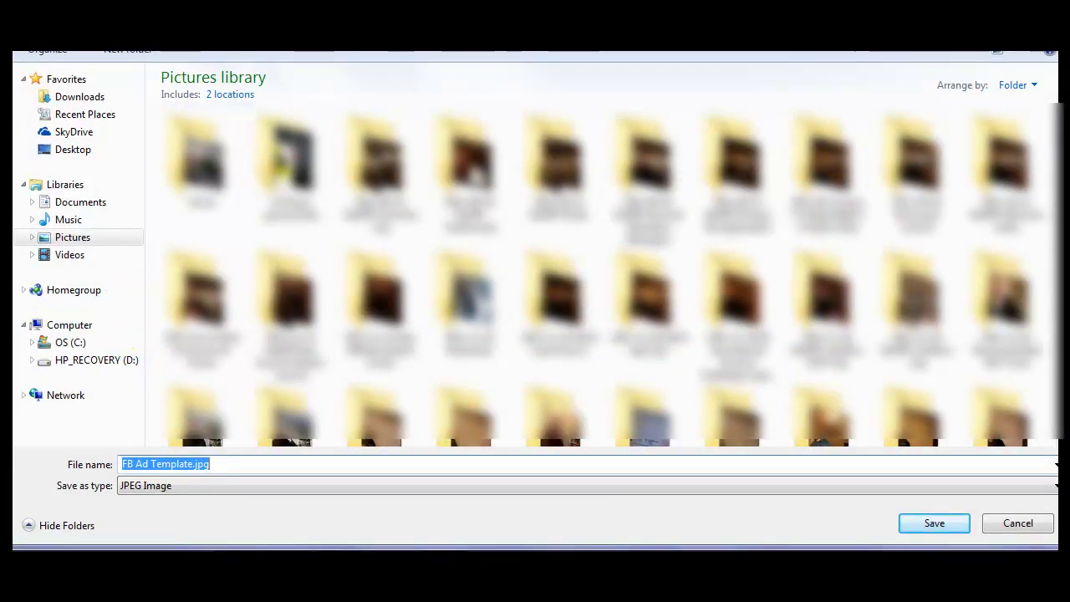
pyautogui.scroll(-3, 942, 281)
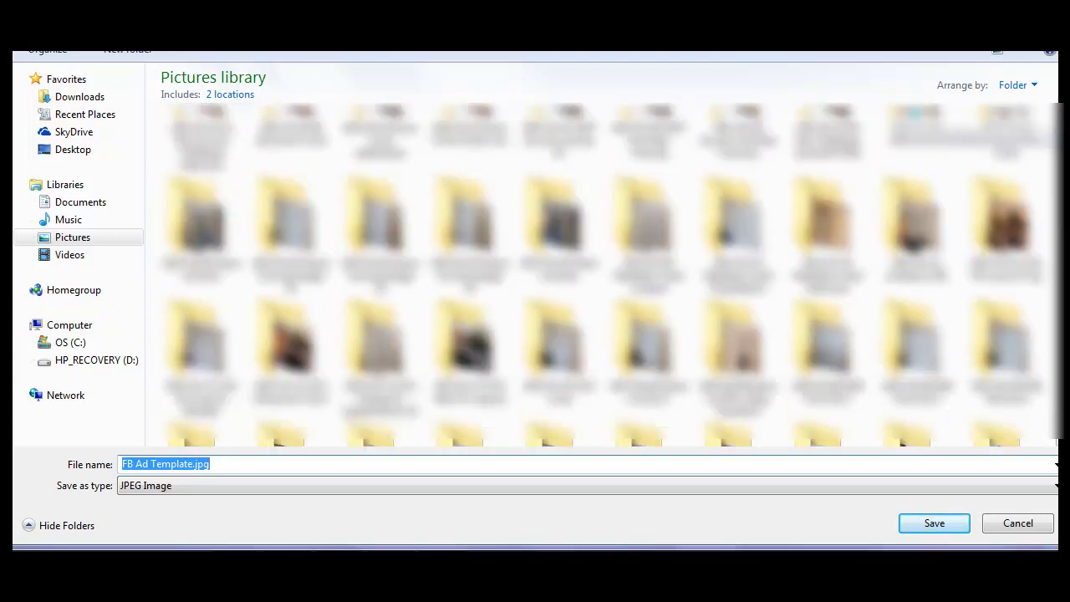
pyautogui.scroll(-10, 601, 276)
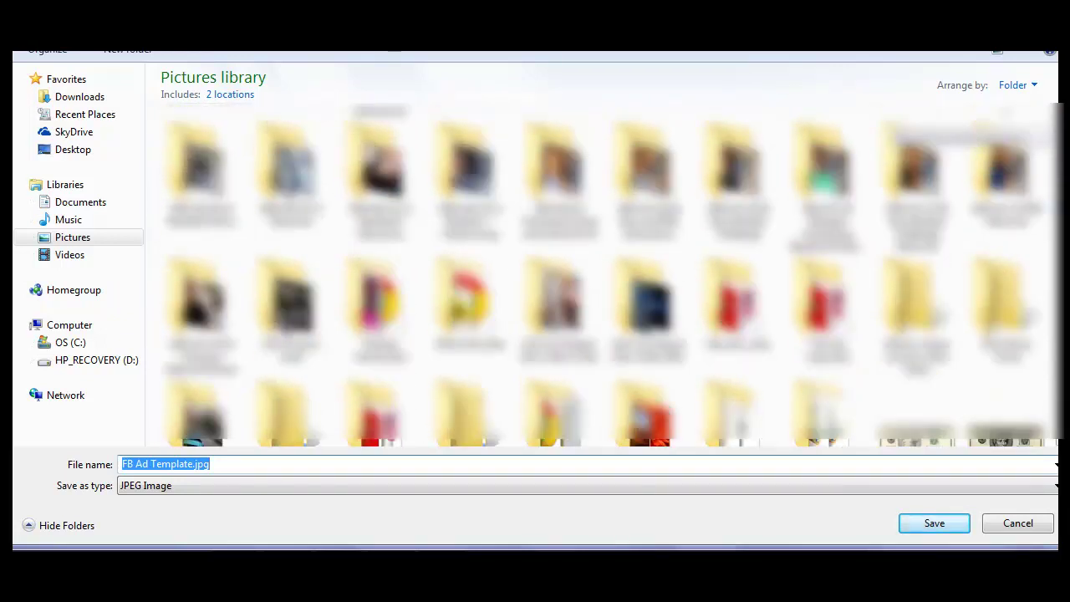
pyautogui.scroll(-3, 784, 275)
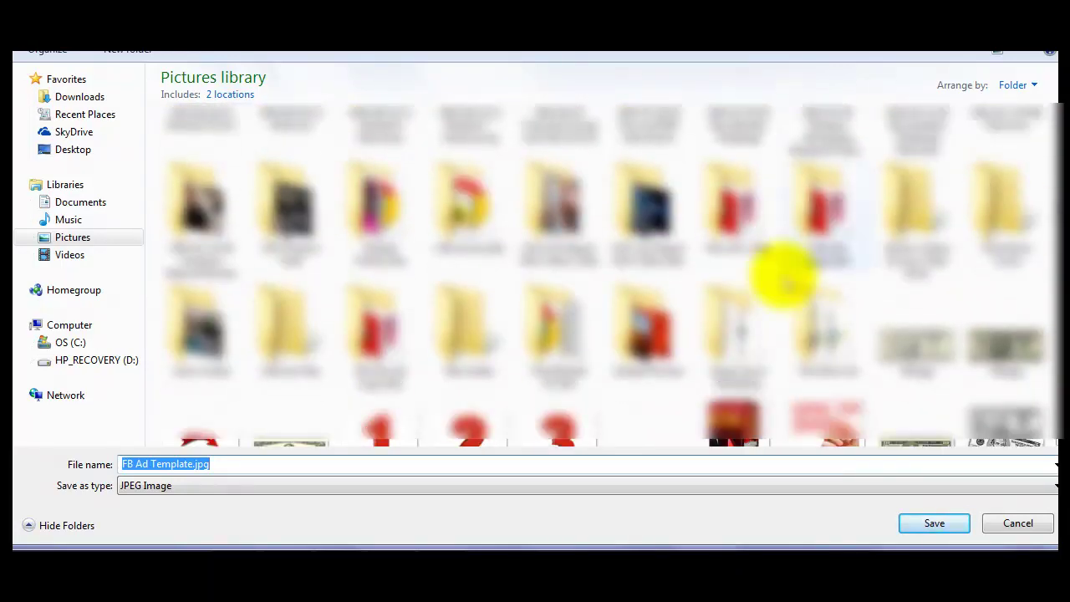
pyautogui.click(730, 318)
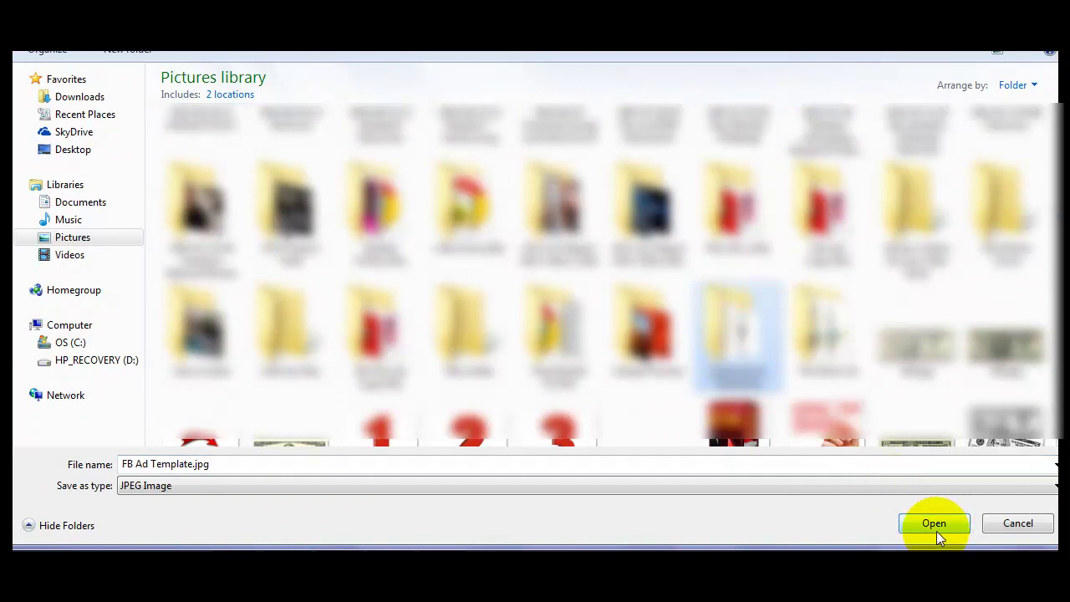
# Name the exported JPEG image "FB Ad Yellow" and save it.
pyautogui.click(215, 467)
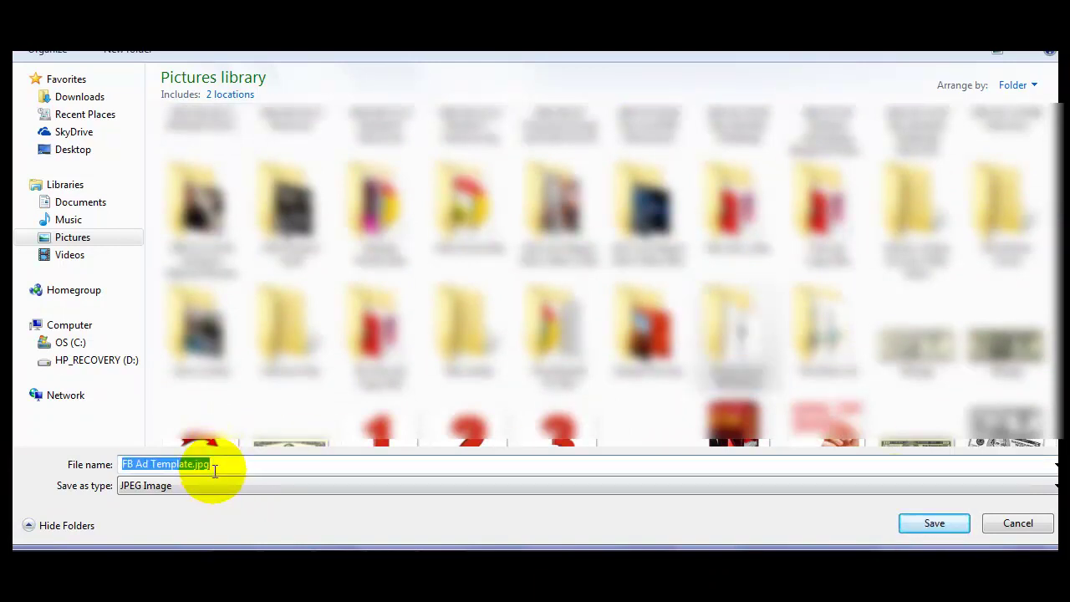
pyautogui.press('BackSpace')
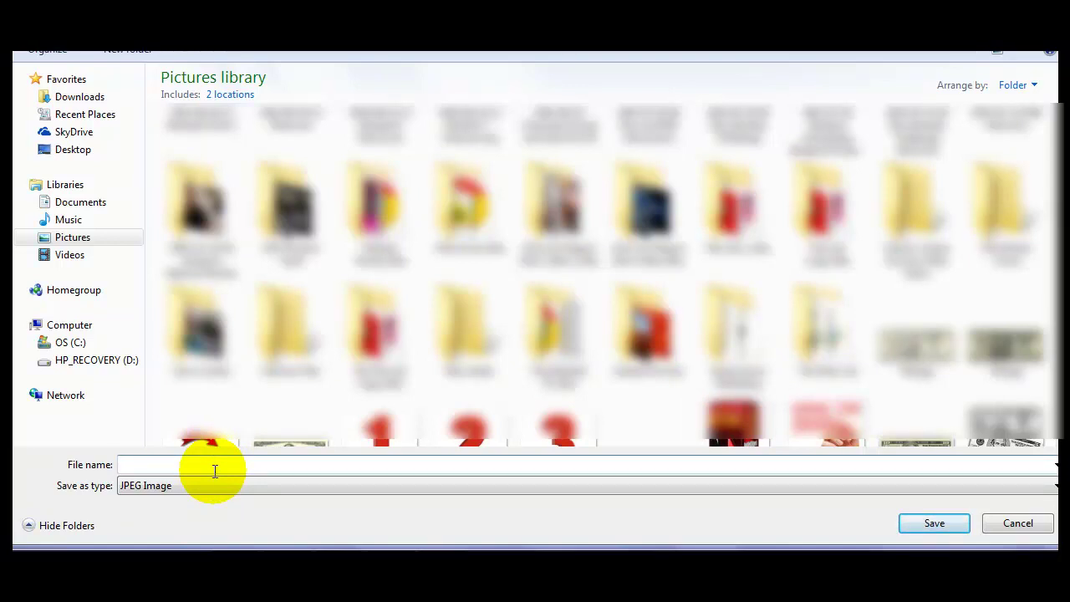
pyautogui.write('FB ')
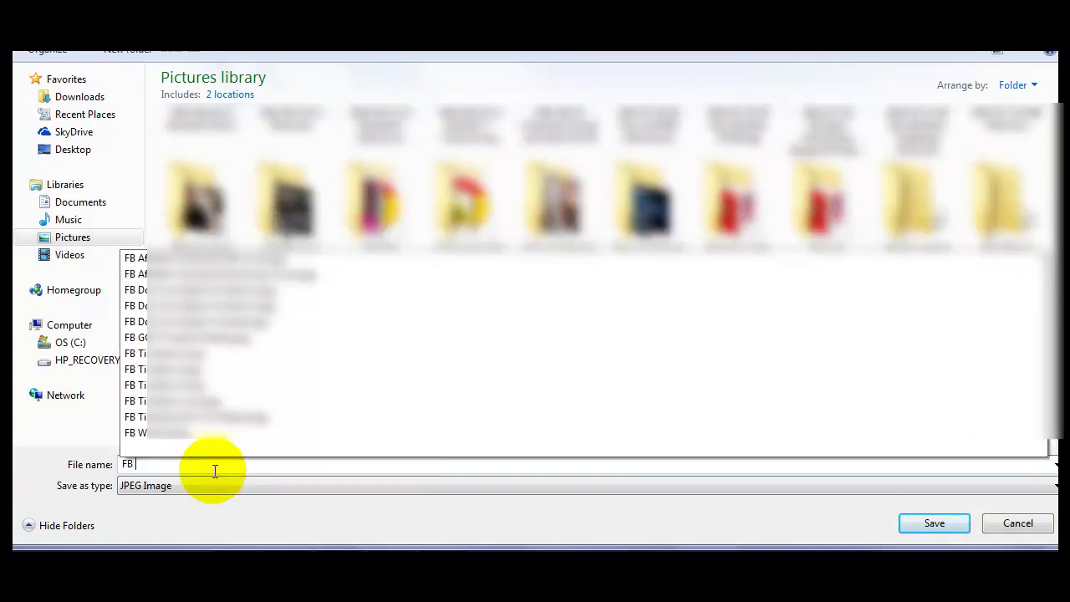
pyautogui.write('Ad')
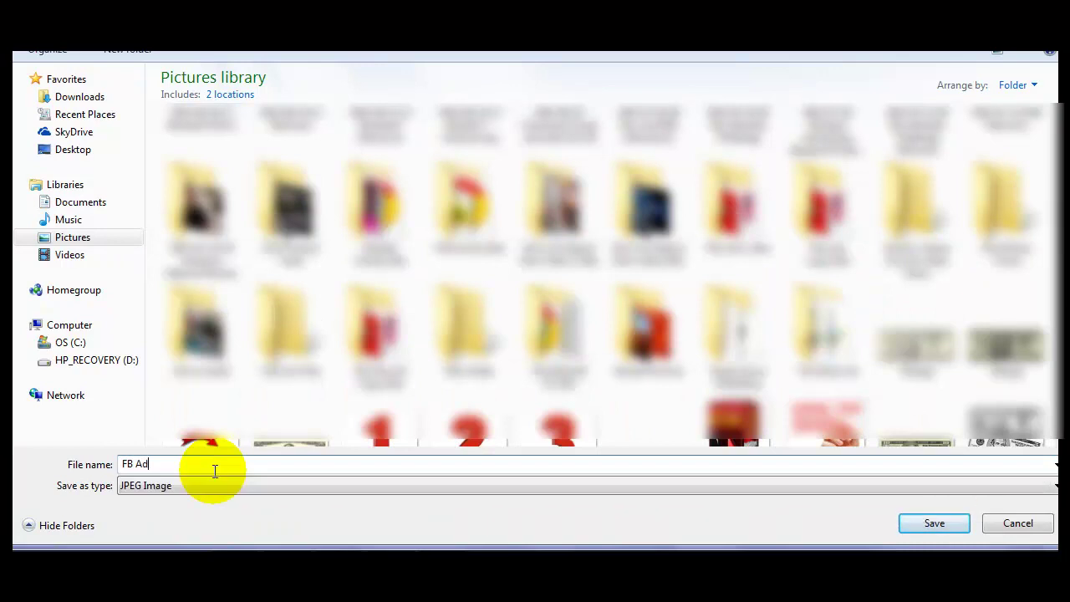
pyautogui.write(' Yellow')
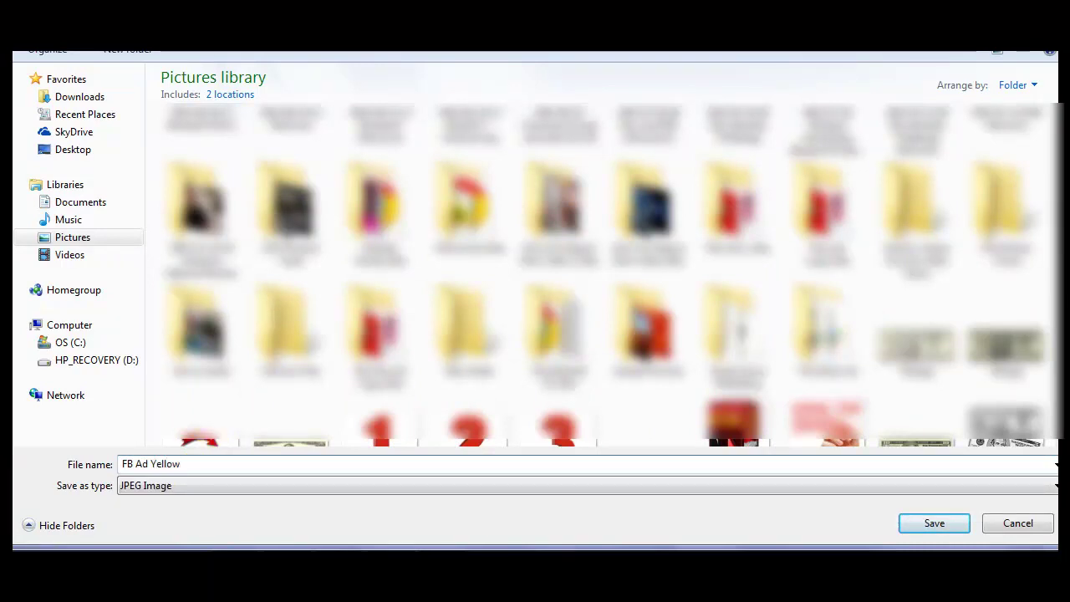
pyautogui.click(940, 523)
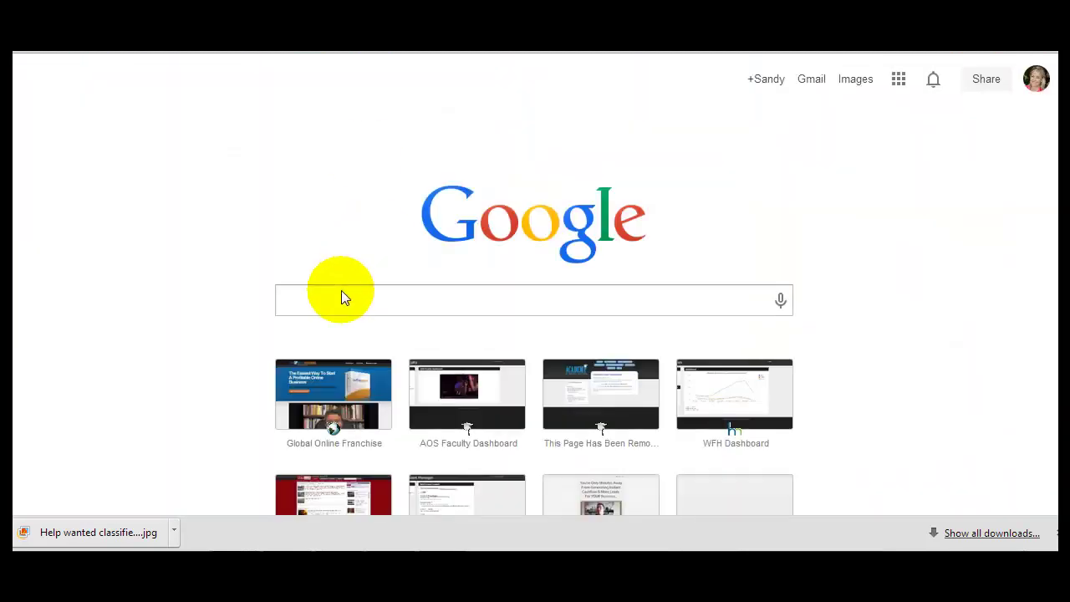
# Search Google for "facebook" and open the Facebook site.
pyautogui.click(326, 299)
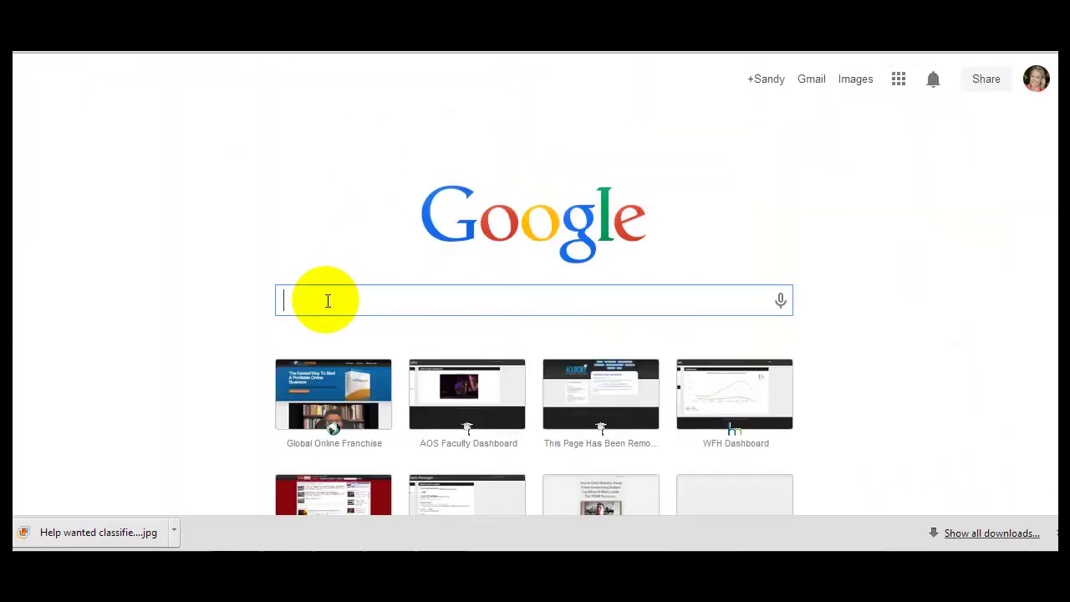
pyautogui.write('facebook')
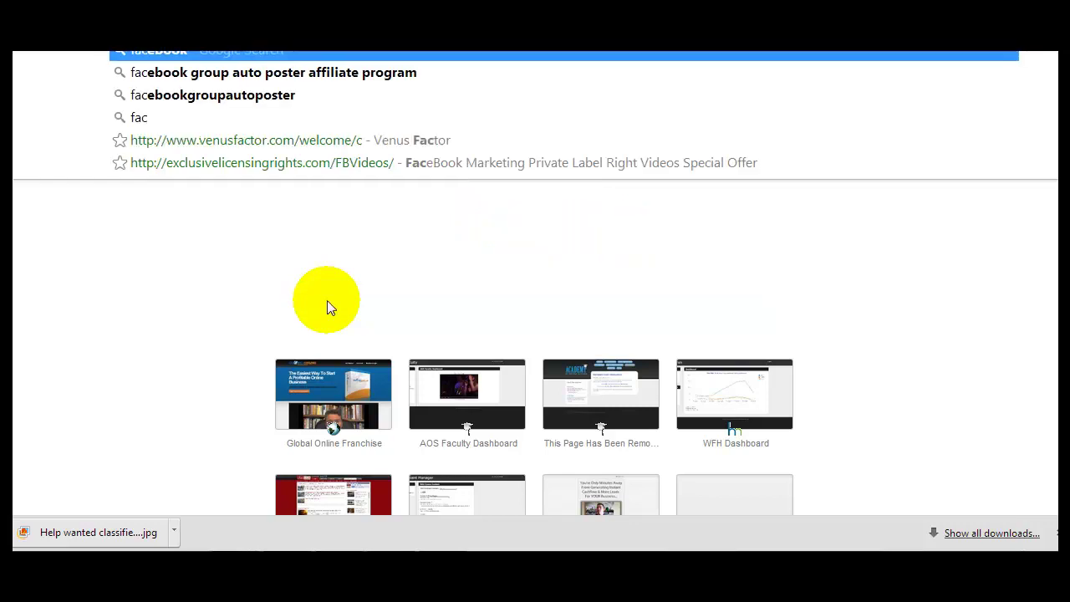
pyautogui.press('Return')
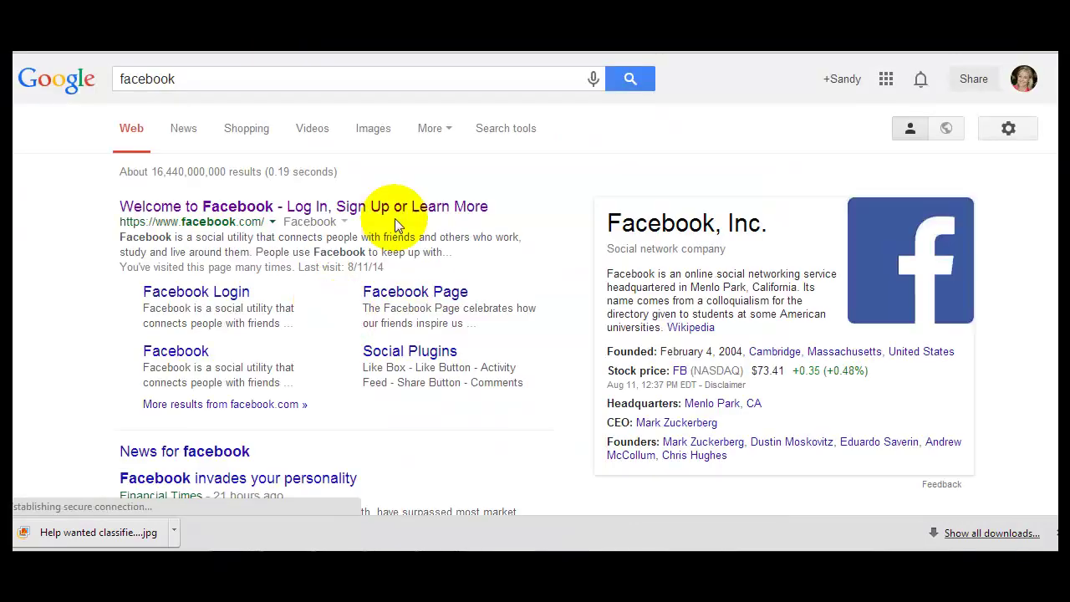
pyautogui.click(269, 207)
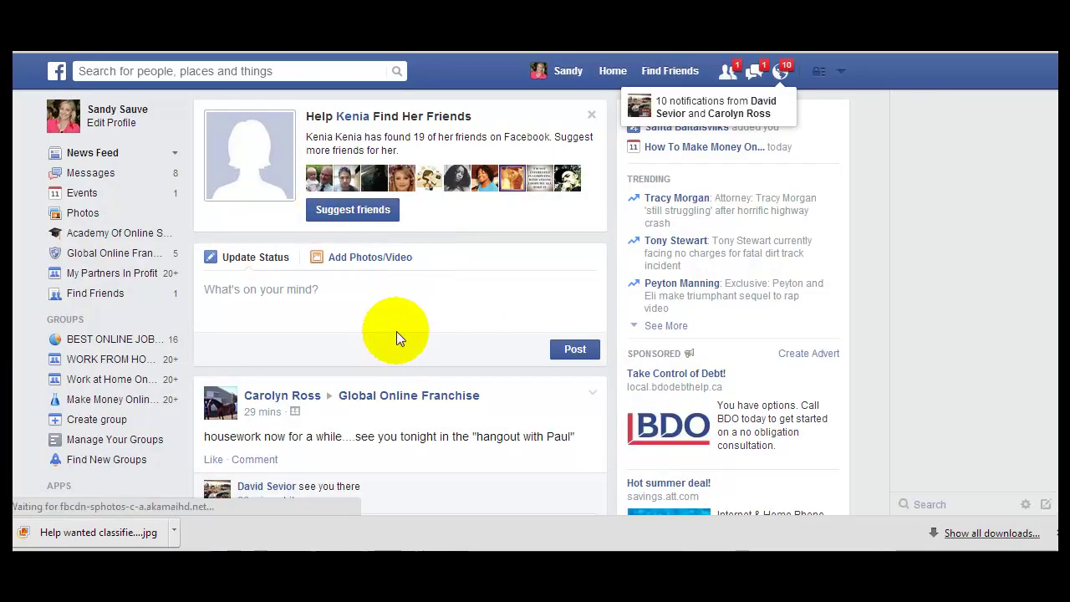
# Open the Facebook group BEST ONLINE JOBS WORLDWIDE and go to its post composer.
pyautogui.scroll(-1, 167, 314)
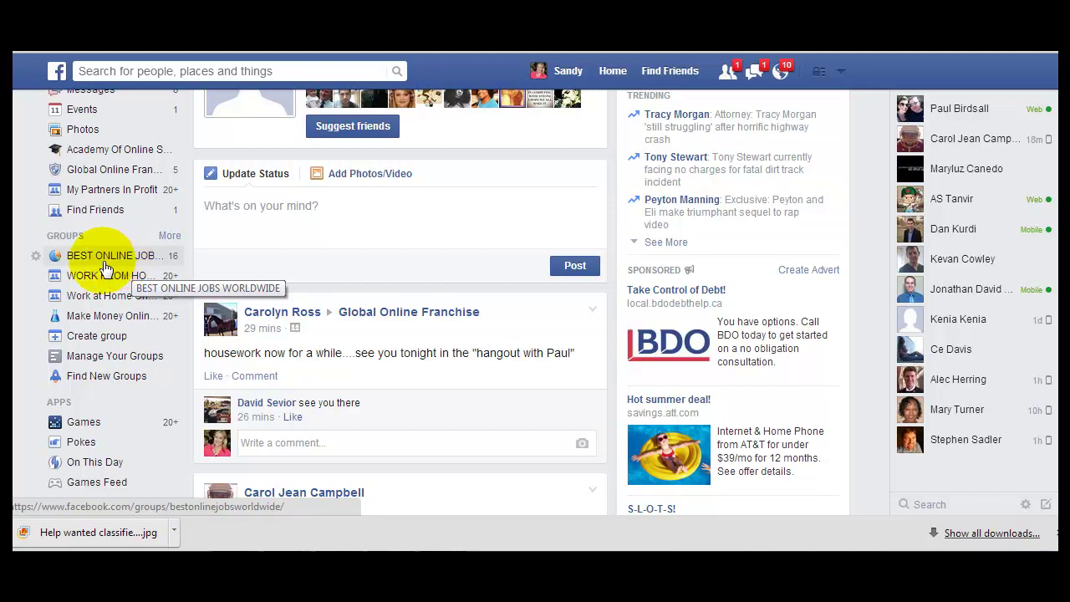
pyautogui.click(106, 266)
pyautogui.scroll(-2, 309, 293)
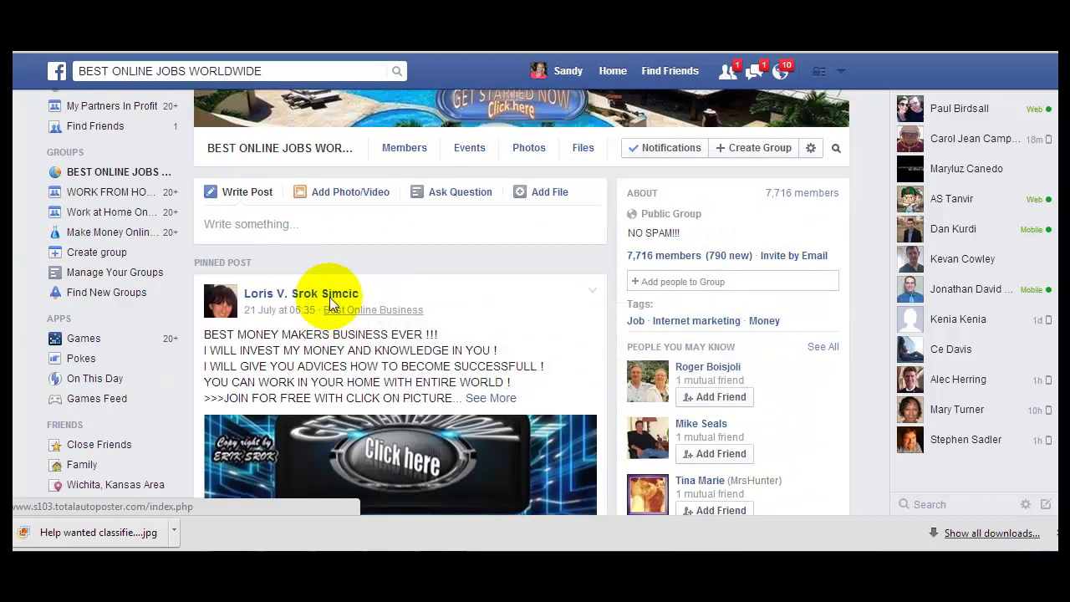
pyautogui.click(243, 222)
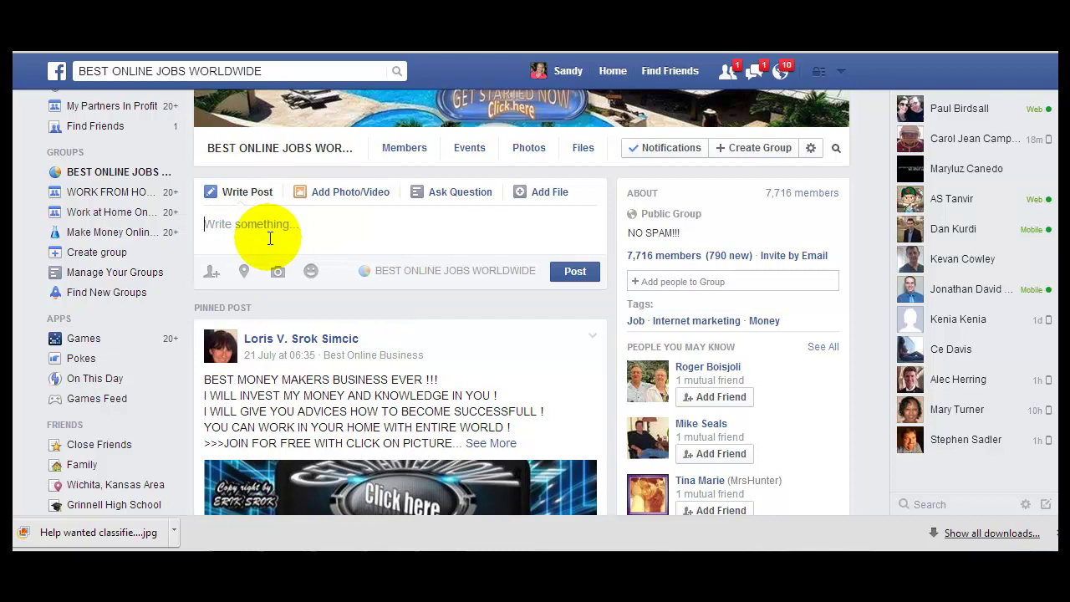
pyautogui.write('Now Acc')
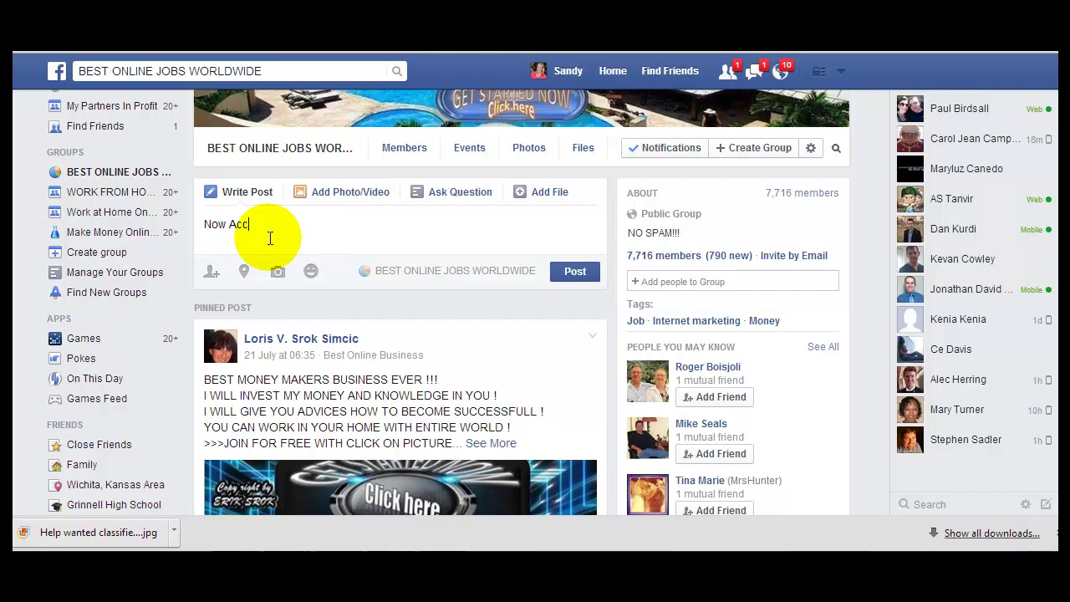
pyautogui.write('epting New Applications')
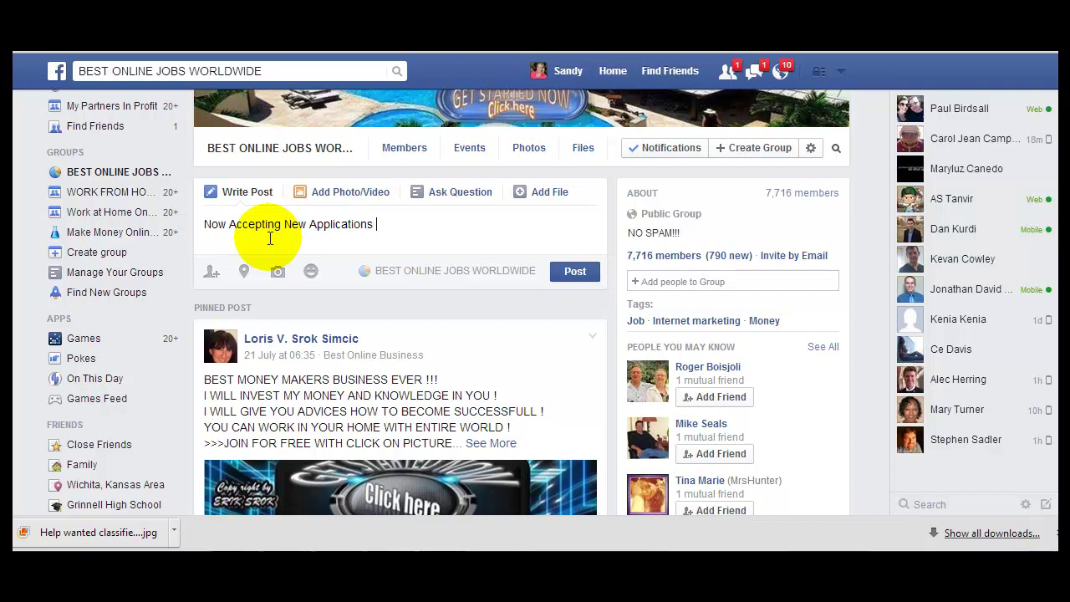
pyautogui.write(' To Work Online ')
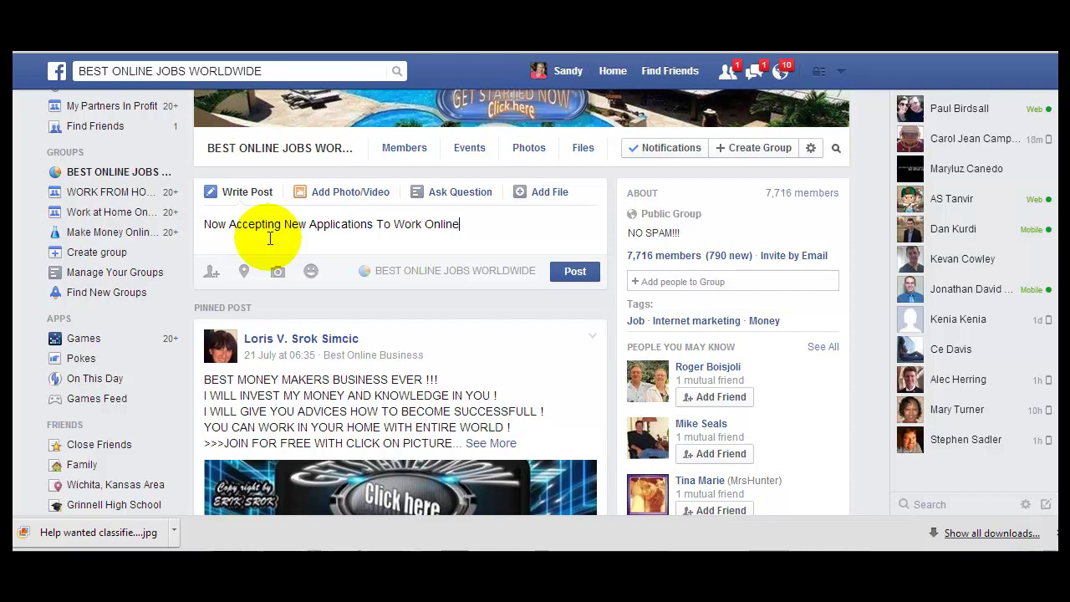
pyautogui.write('With Me... ht')
pyautogui.write('tp')
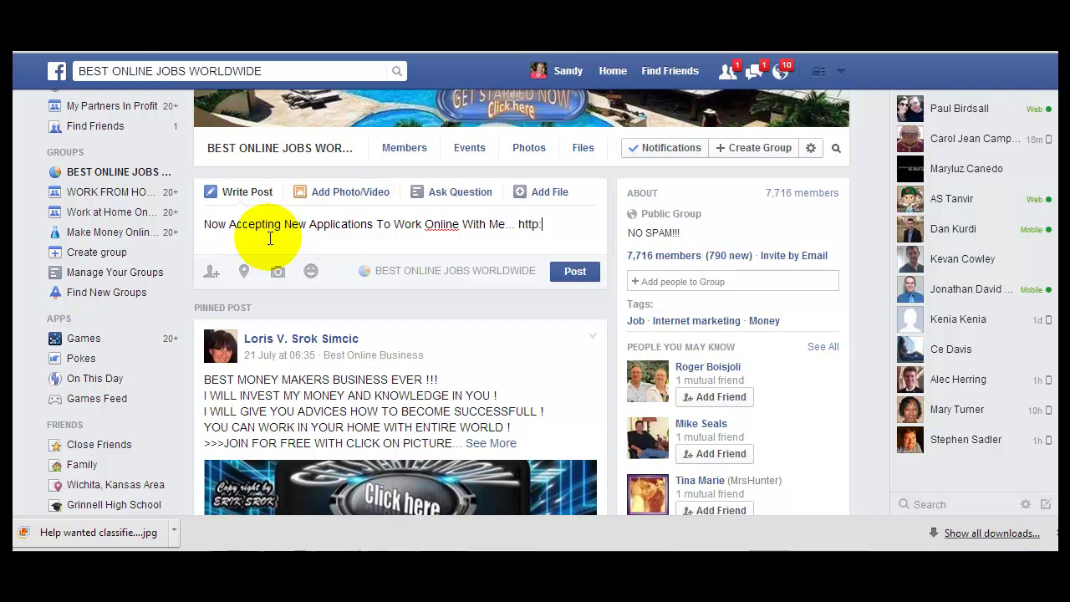
pyautogui.write('://www.PayDayJunkie')
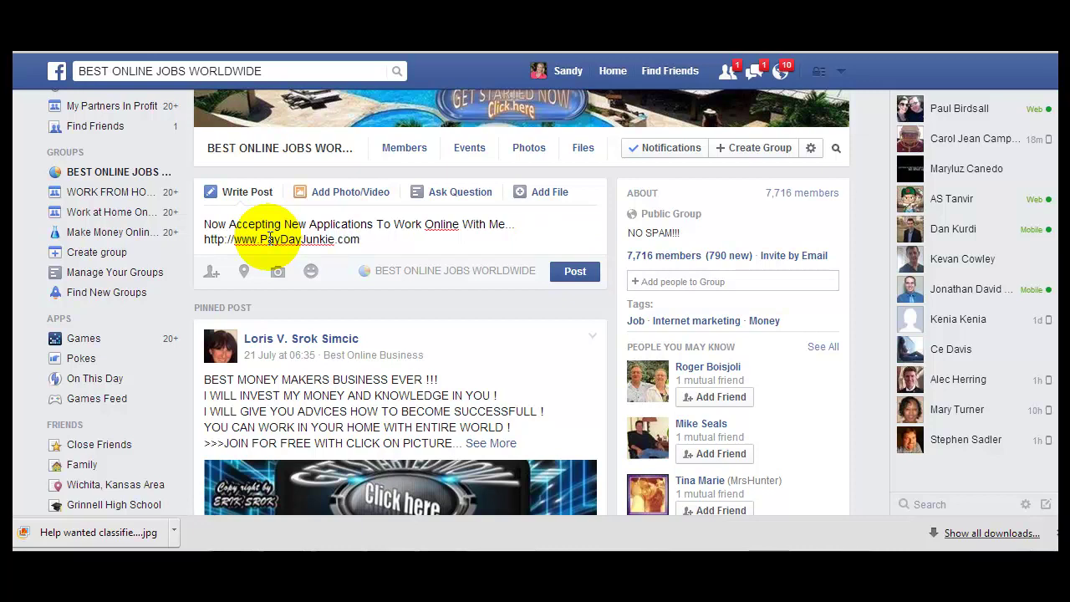
# Replace the post's wording before the ellipsis and web address with "#1 Online Job That Pays $23.75?hour".
pyautogui.moveTo(505, 228); pyautogui.dragTo(203, 229)
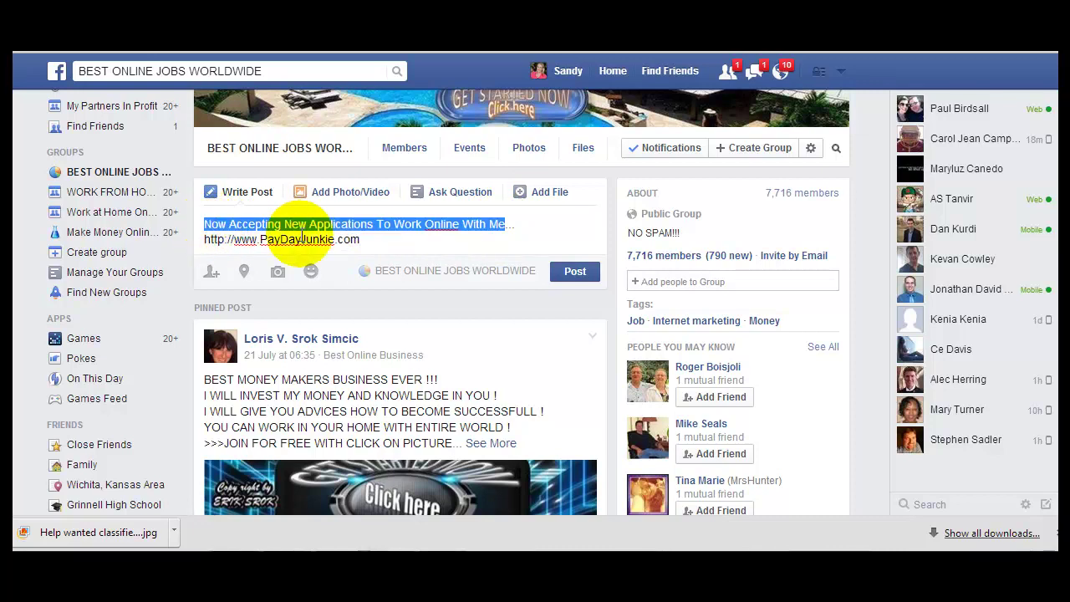
pyautogui.write('#1 Onlin')
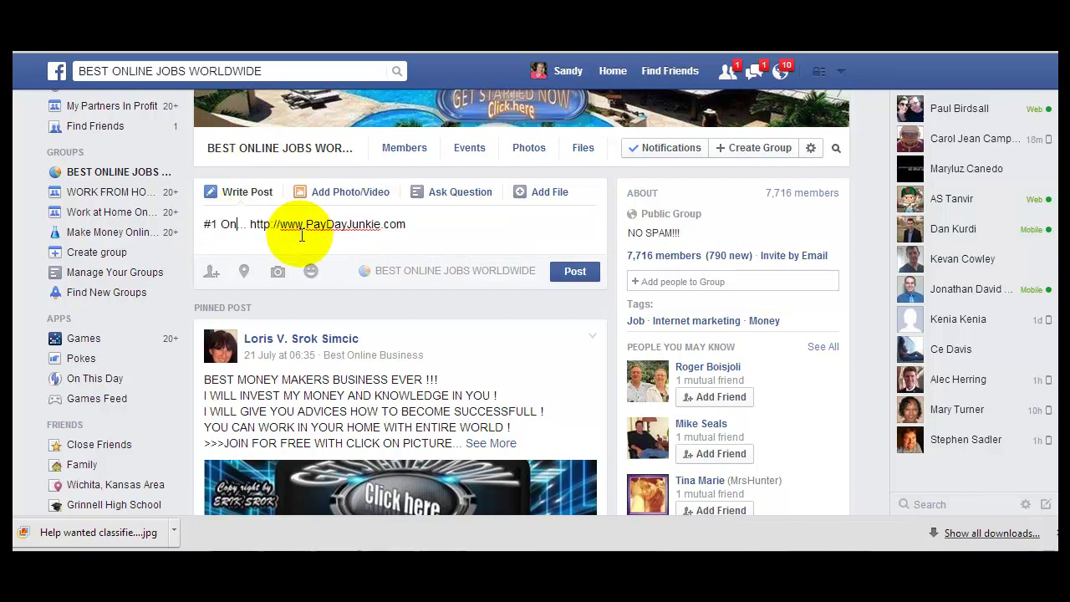
pyautogui.write('e Job ')
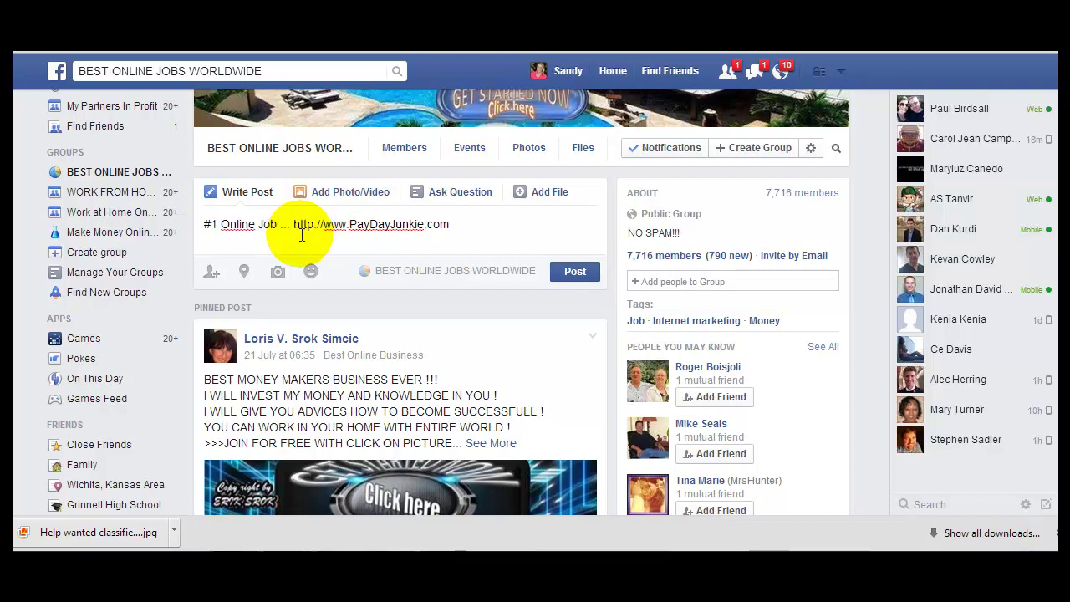
pyautogui.write('That')
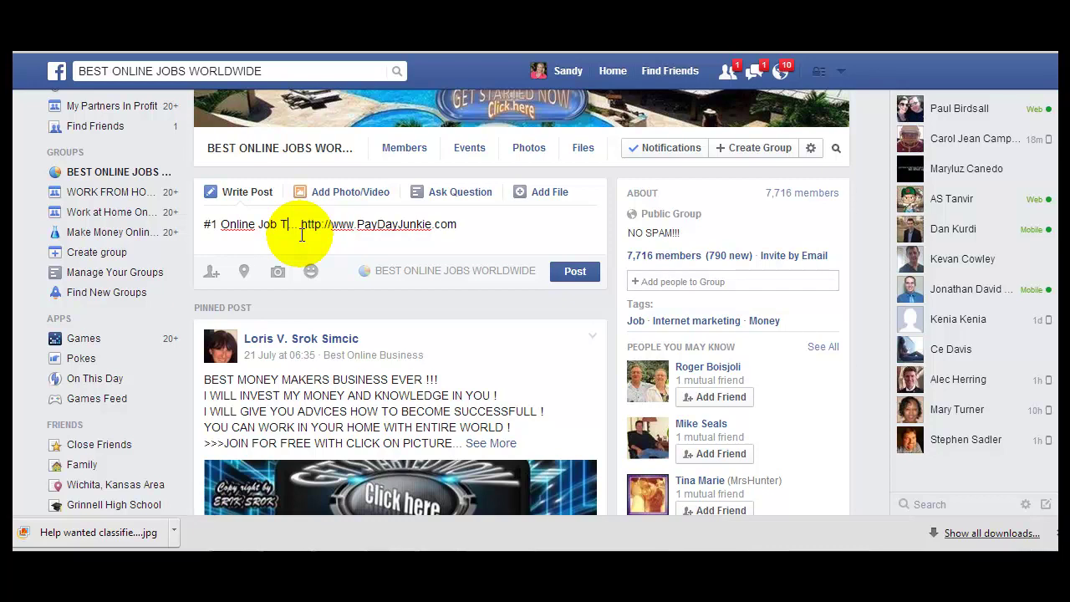
pyautogui.write(' Pays ')
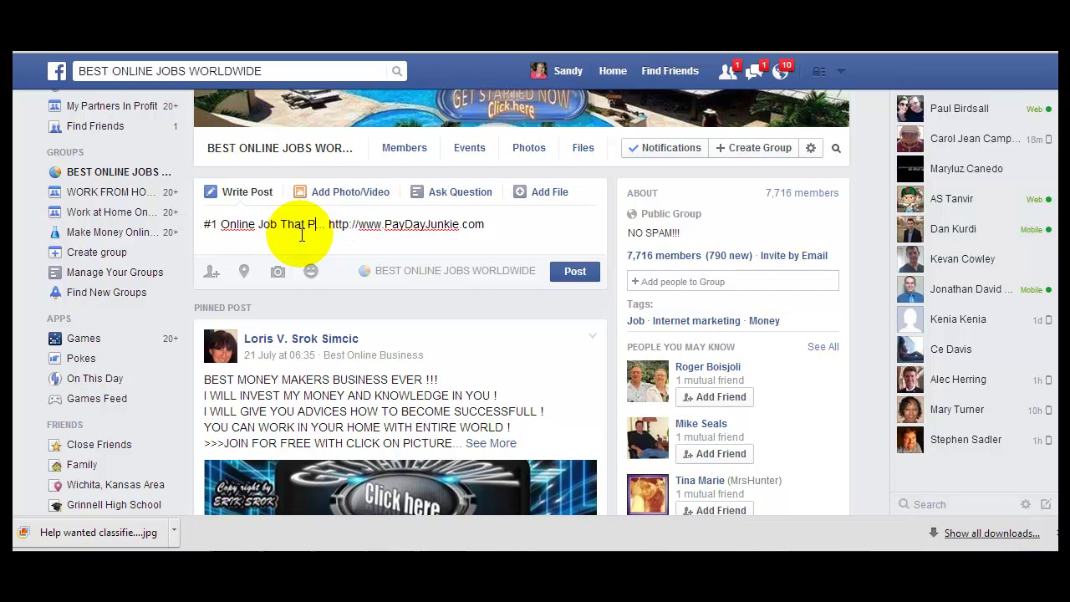
pyautogui.write('$23.75?hour')
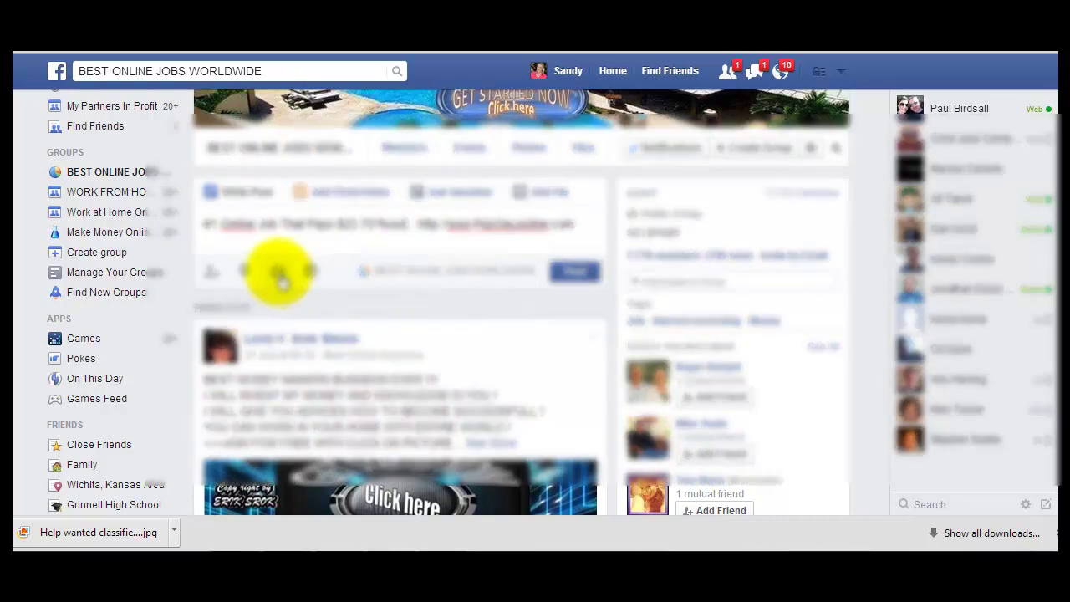
# Attach the PayDayJunkie ad image from the Pictures library to the group post and publish it.
pyautogui.click(280, 276)
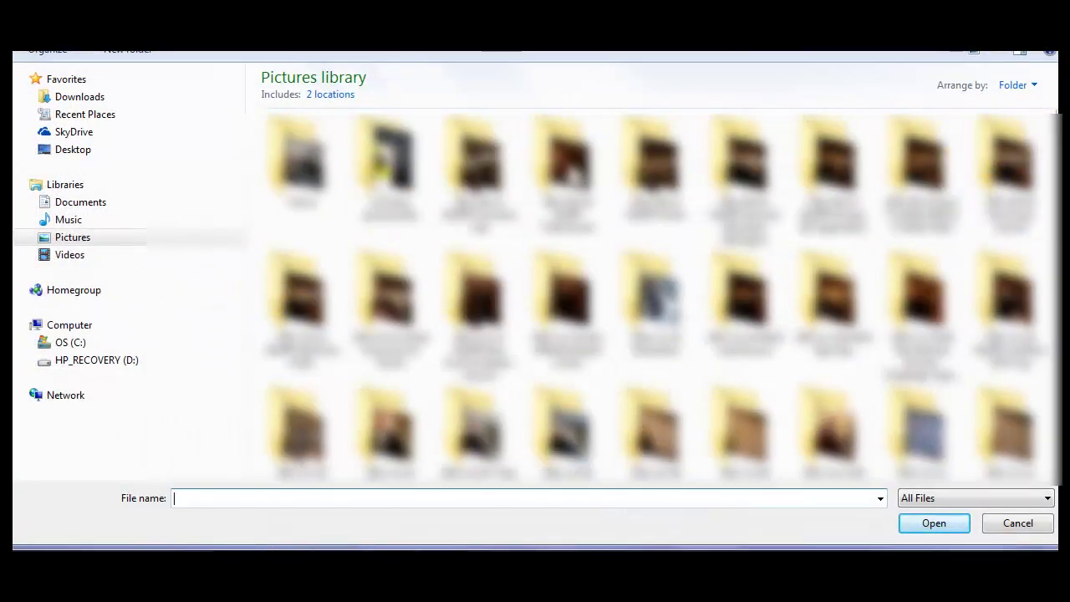
pyautogui.scroll(-3, 659, 297)
pyautogui.scroll(-10, 659, 297)
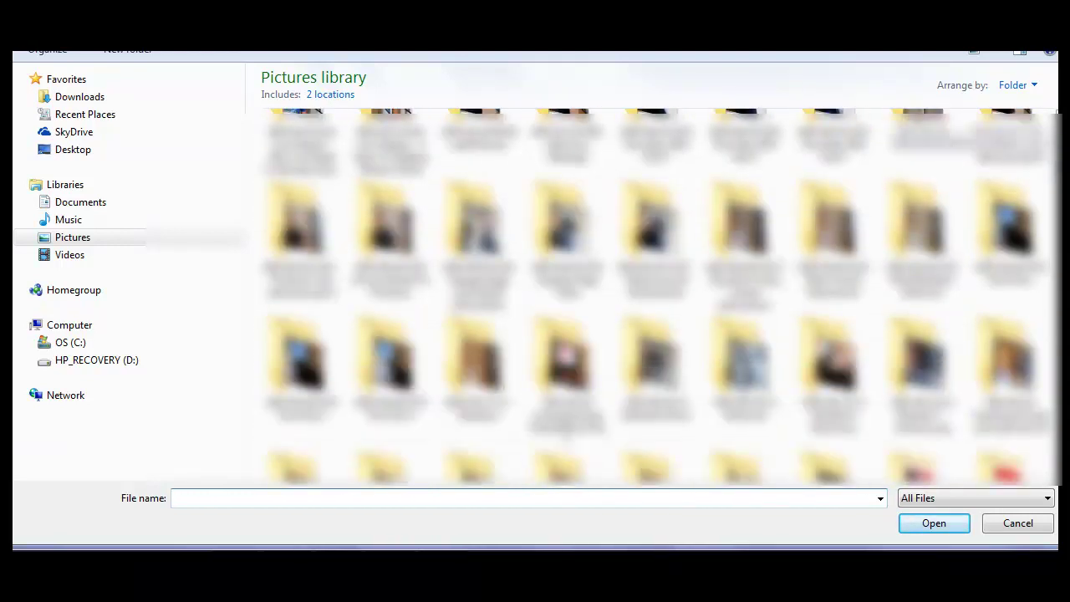
pyautogui.scroll(-5, 659, 297)
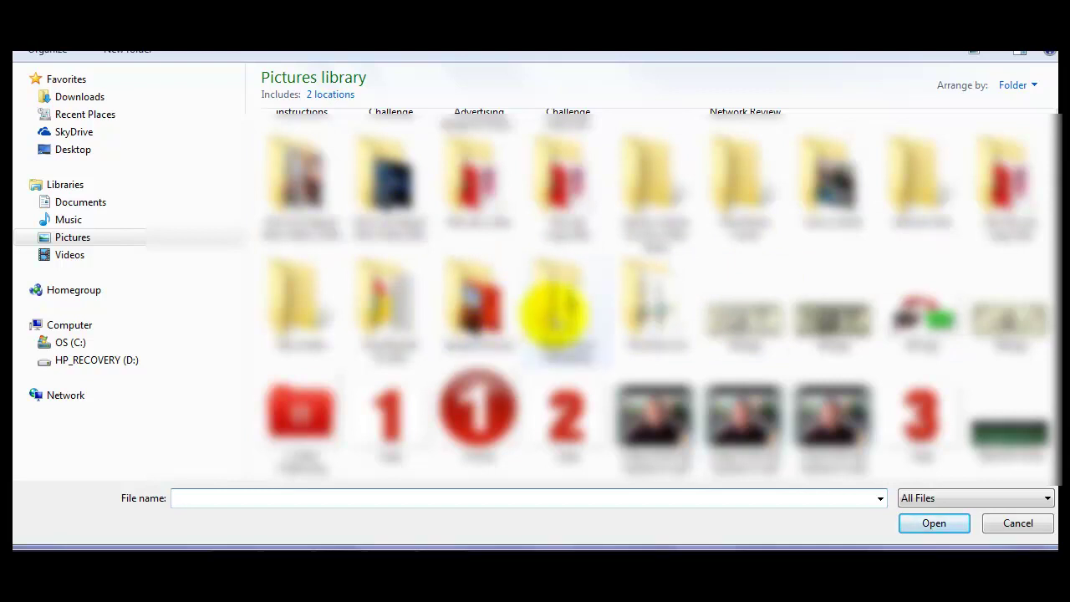
pyautogui.doubleClick(554, 309)
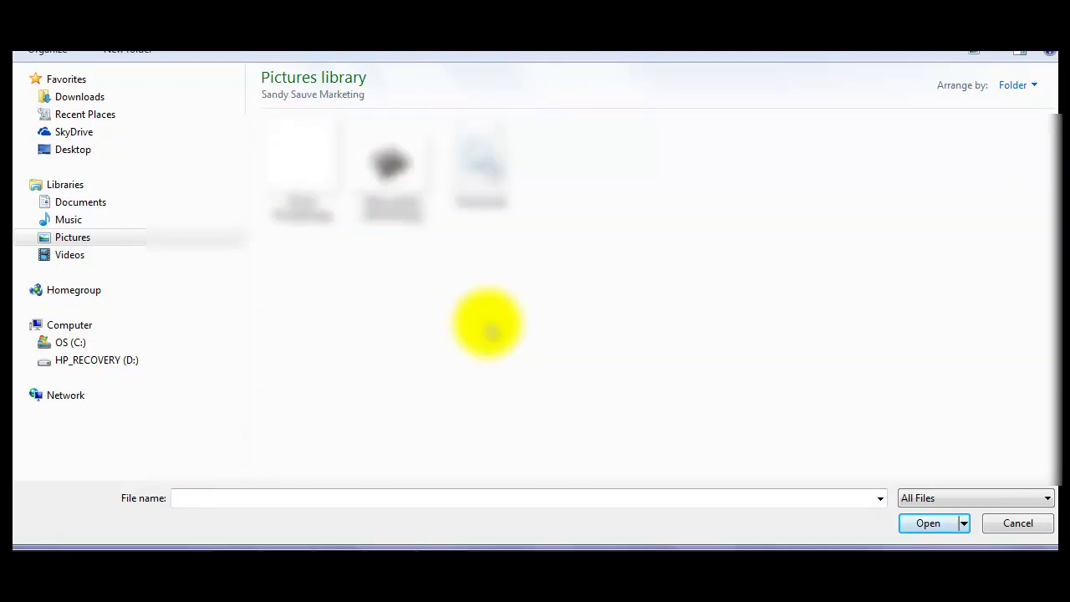
pyautogui.click(105, 236)
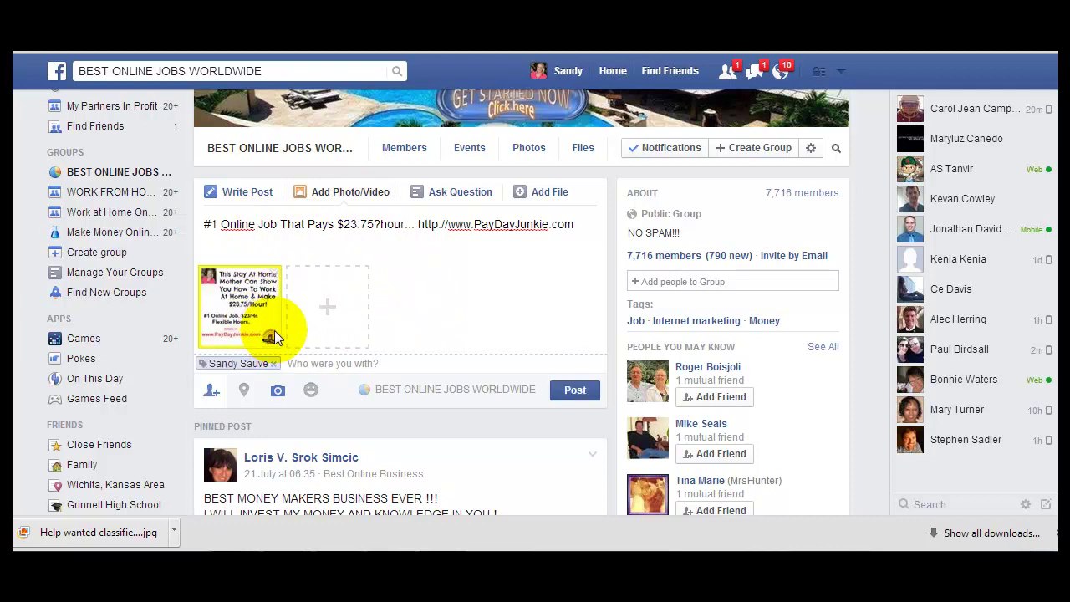
pyautogui.click(579, 393)
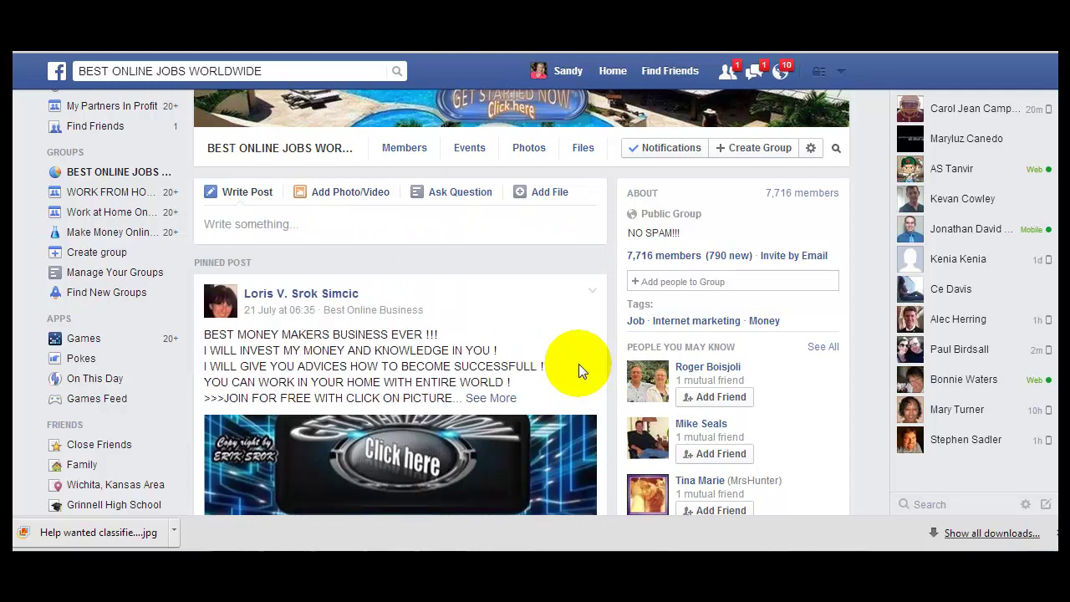
# Examine the newly published post's text, web address, ad image and comment area among the group's recent posts.
pyautogui.scroll(-10, 578, 366)
pyautogui.scroll(-1, 579, 365)
pyautogui.scroll(1, 542, 394)
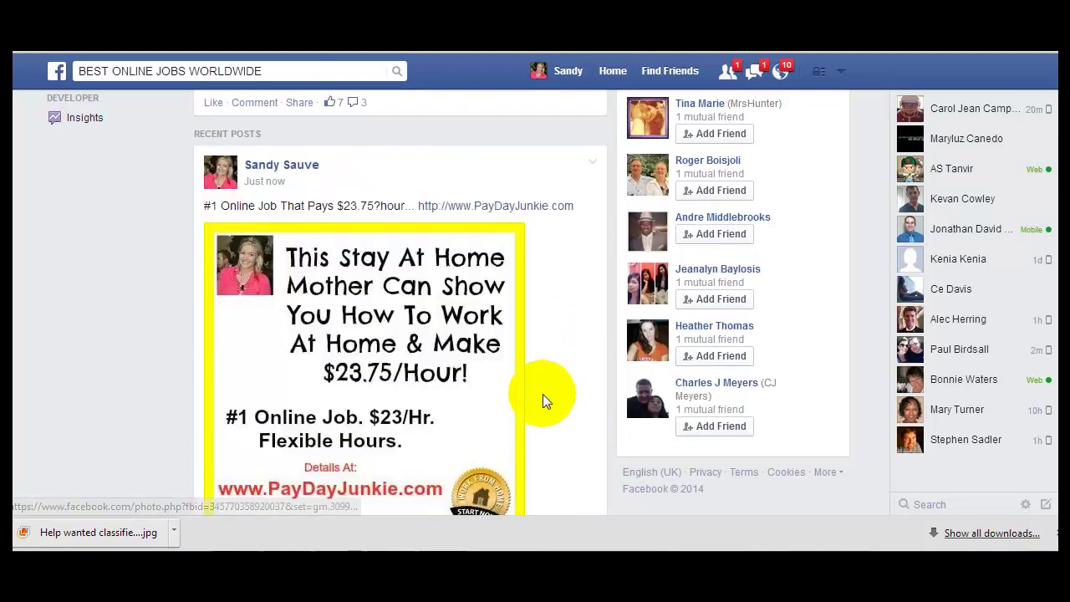
pyautogui.scroll(-1, 543, 393)
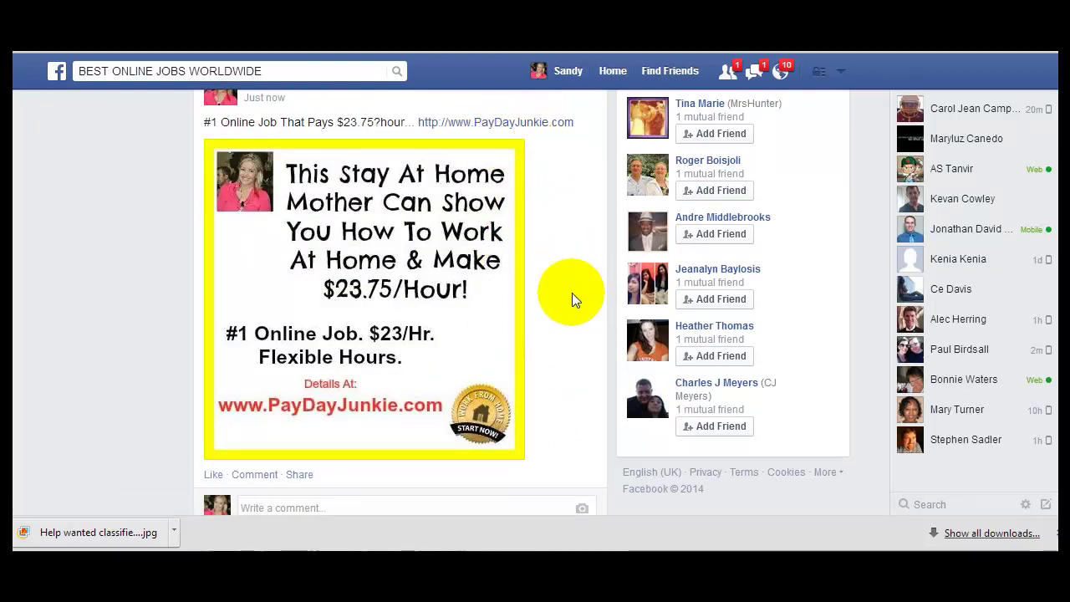
pyautogui.scroll(-1, 572, 299)
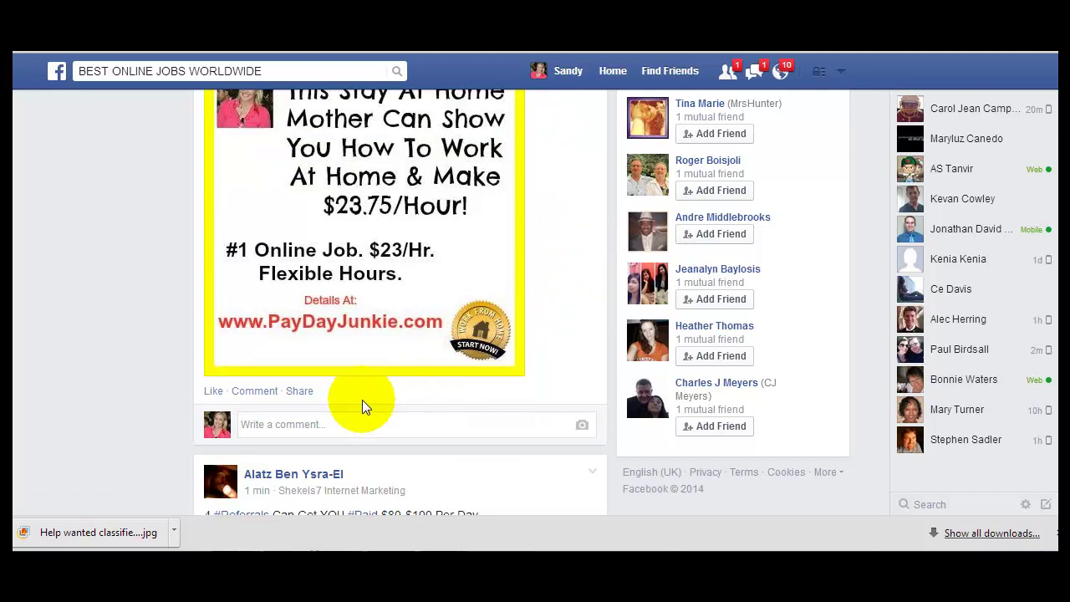
pyautogui.scroll(1, 403, 404)
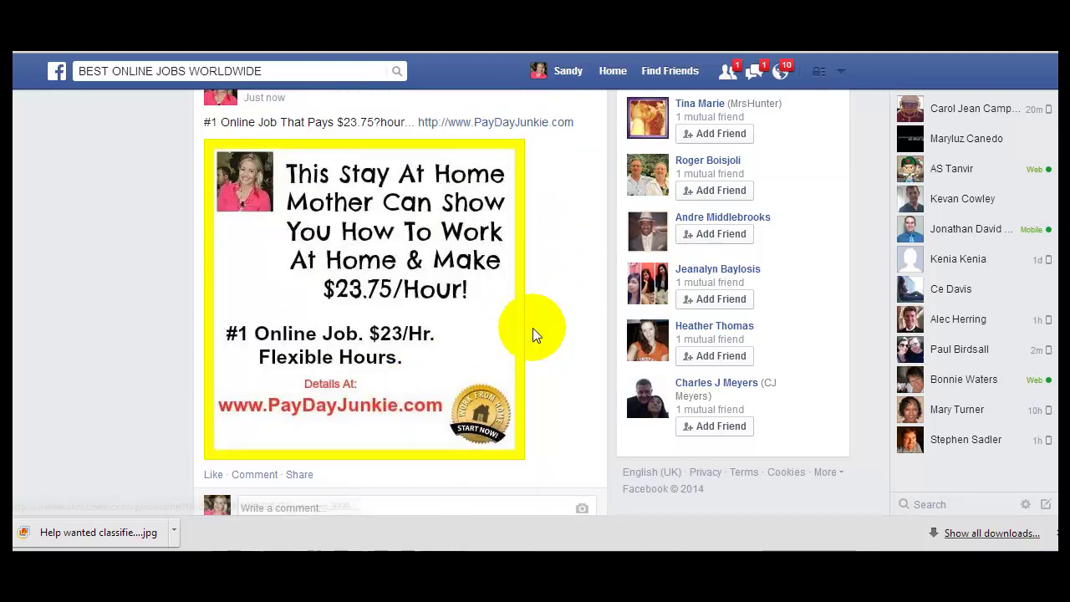
pyautogui.scroll(-1, 533, 328)
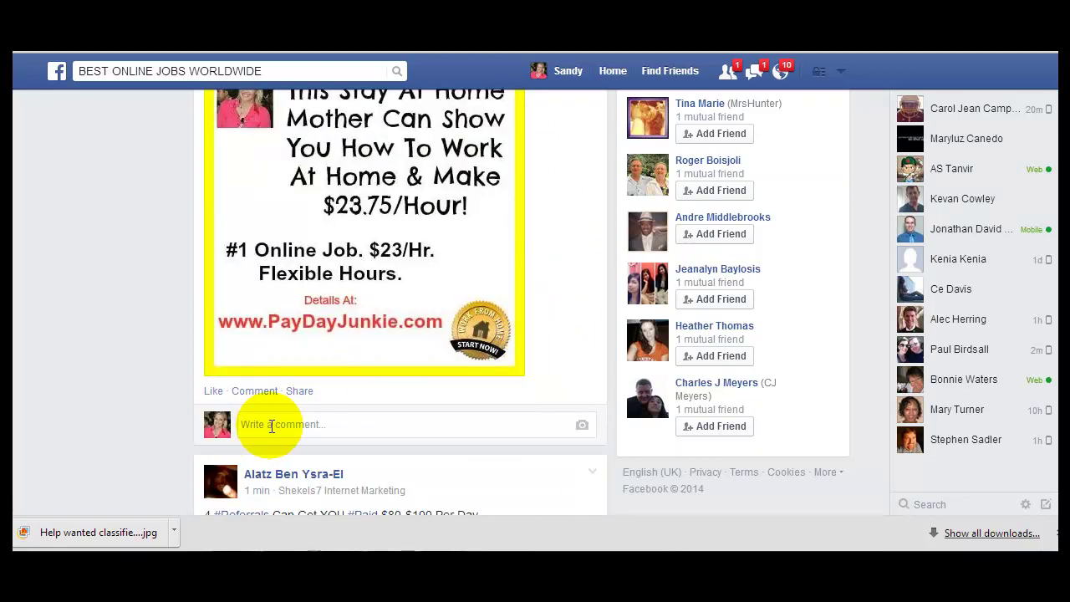
pyautogui.scroll(1, 521, 334)
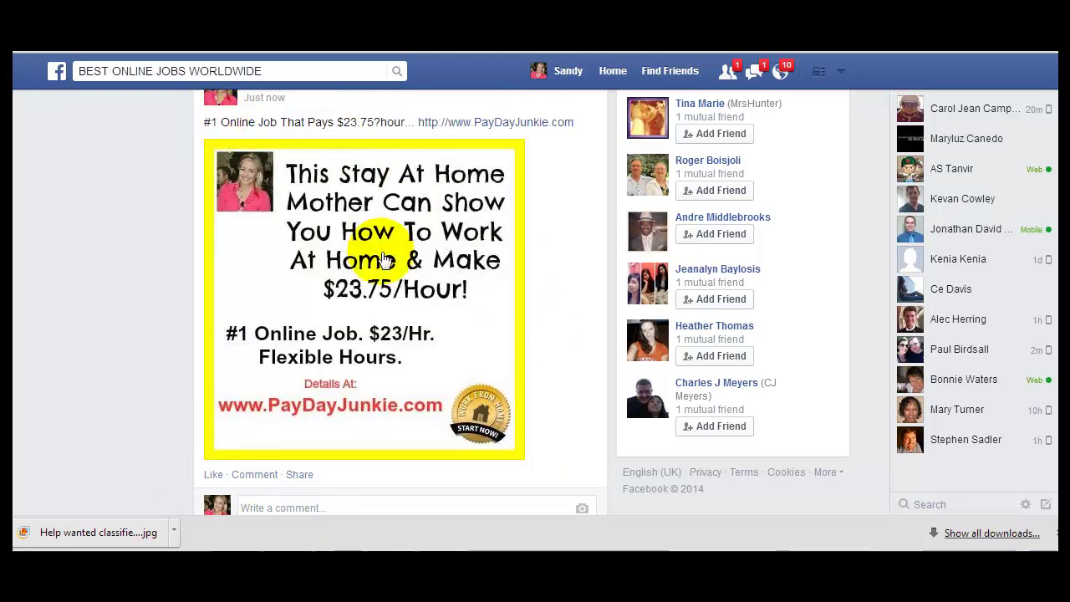
pyautogui.scroll(-1, 524, 328)
pyautogui.scroll(1, 310, 418)
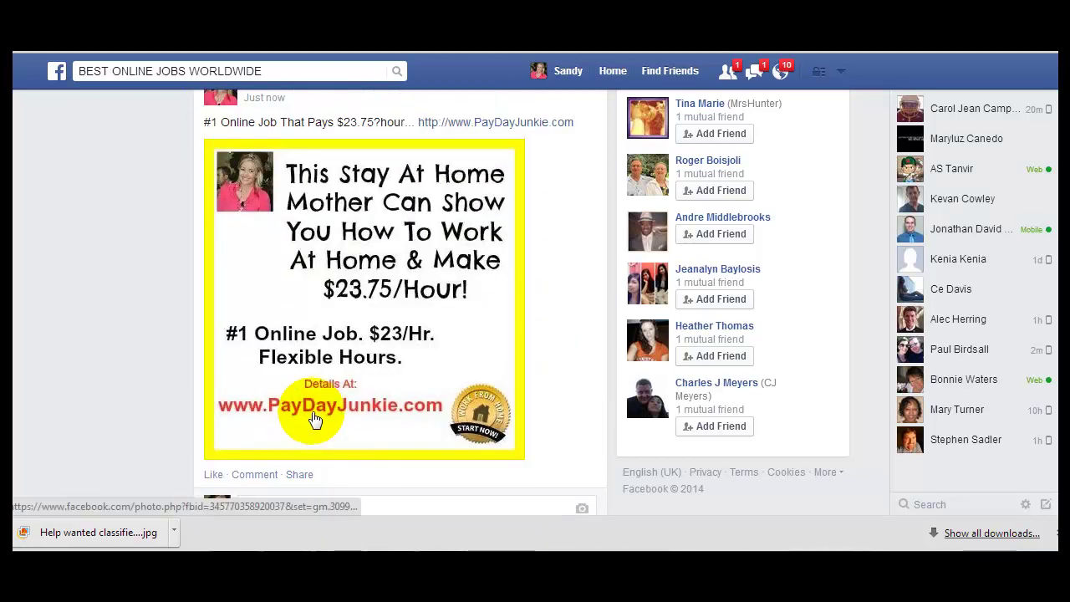
pyautogui.scroll(-1, 468, 376)
pyautogui.click(342, 430)
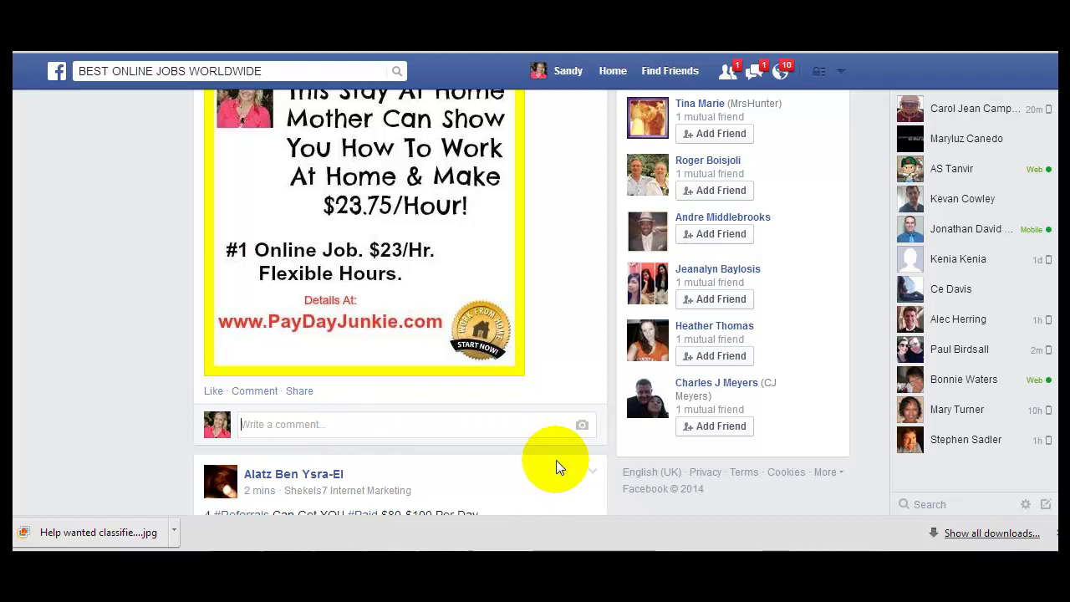
pyautogui.scroll(1, 500, 344)
pyautogui.scroll(-1, 500, 344)
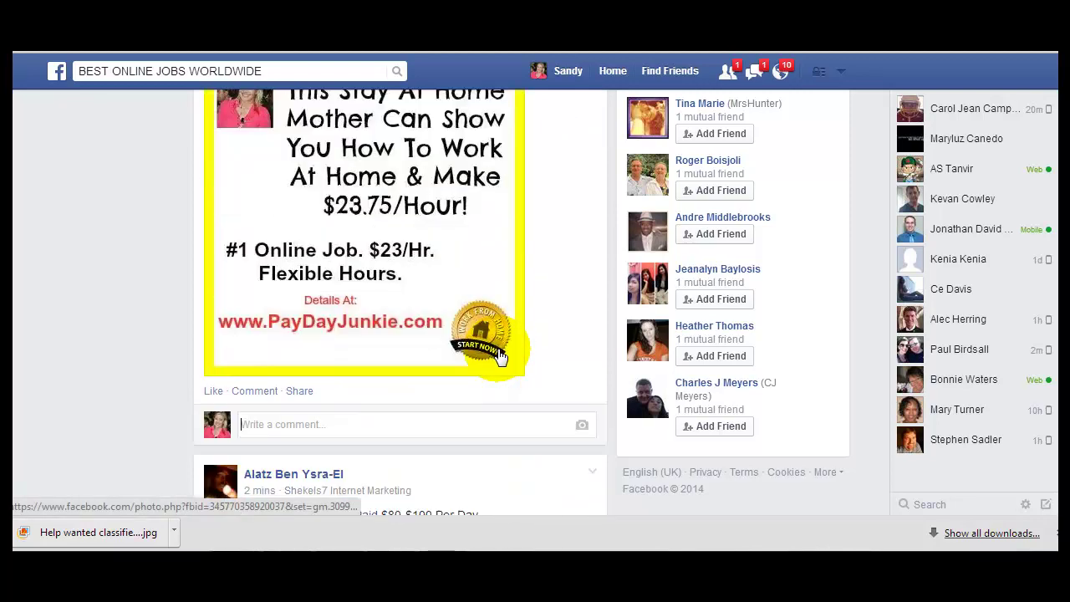
pyautogui.click(284, 427)
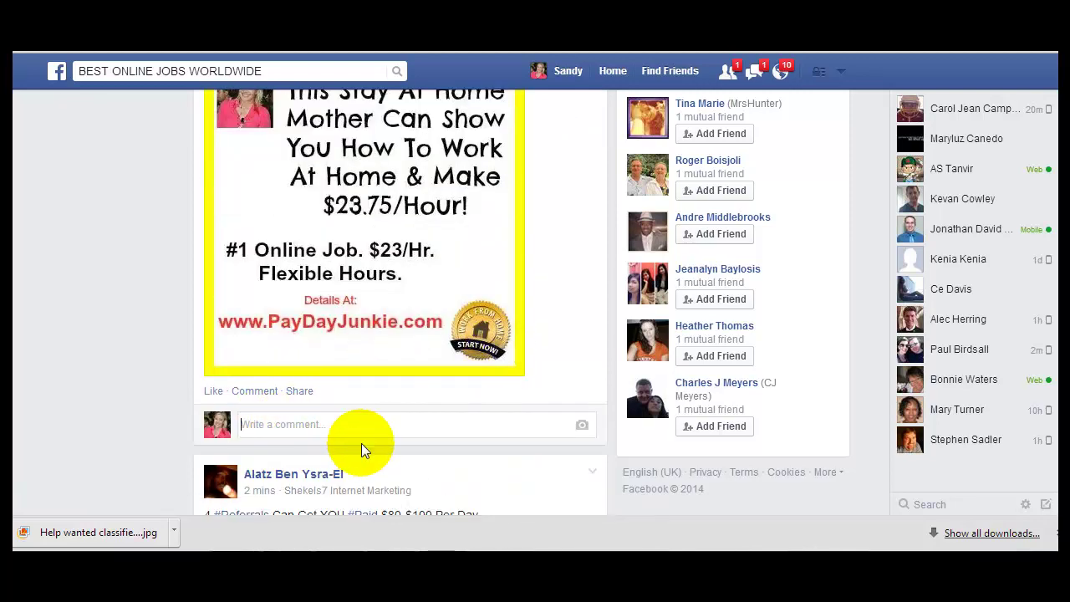
pyautogui.write('Apply ')
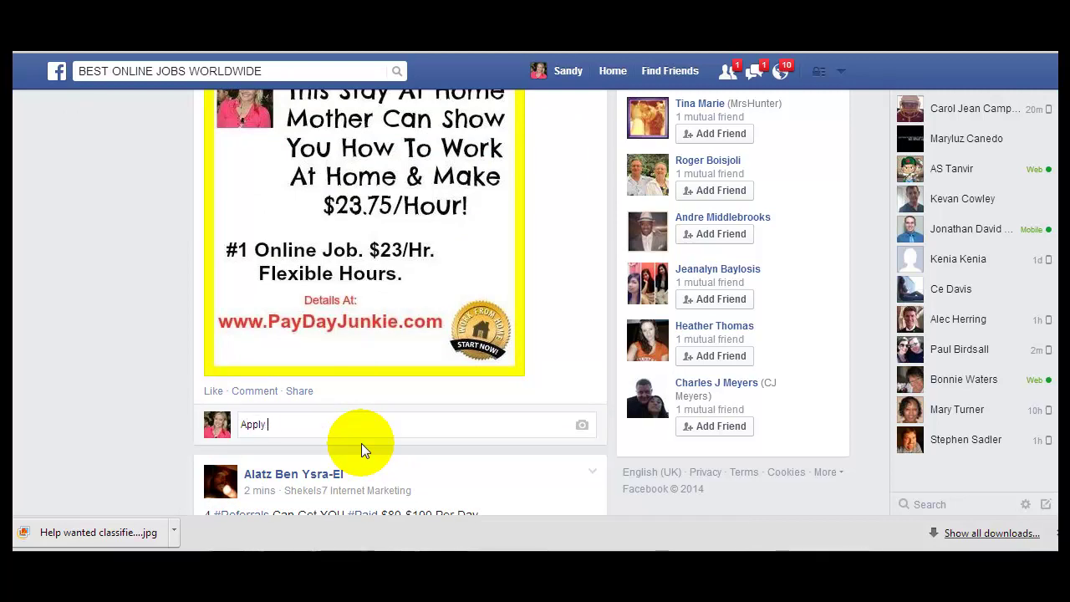
pyautogui.write('here:')
pyautogui.press('BackSpace')
pyautogui.press('BackSpace')
pyautogui.write('=> http://www.PayP')
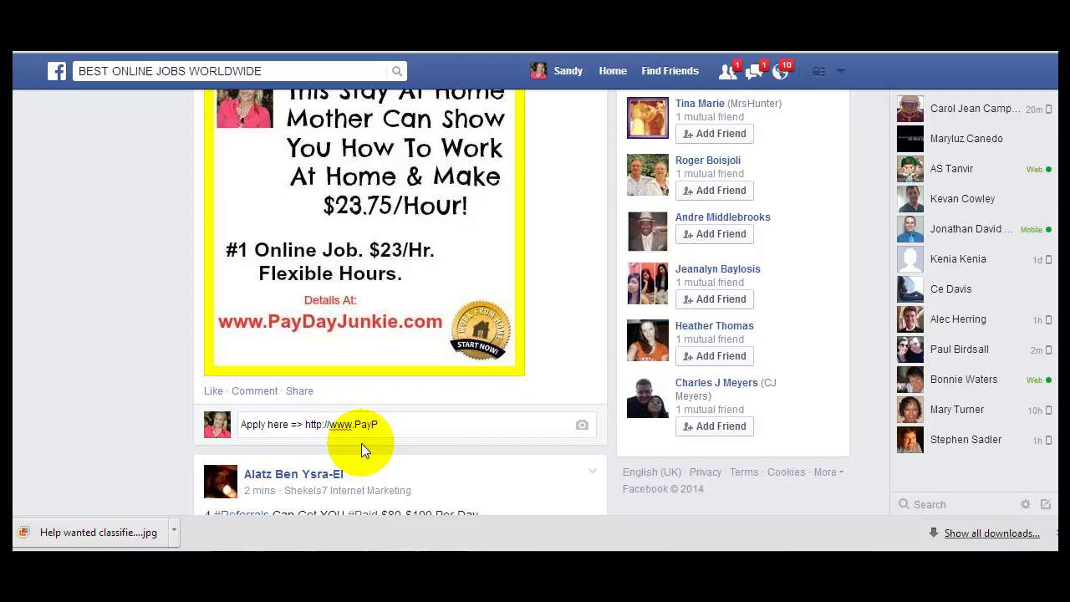
pyautogui.press('BackSpace')
pyautogui.write('DayJunkie.')
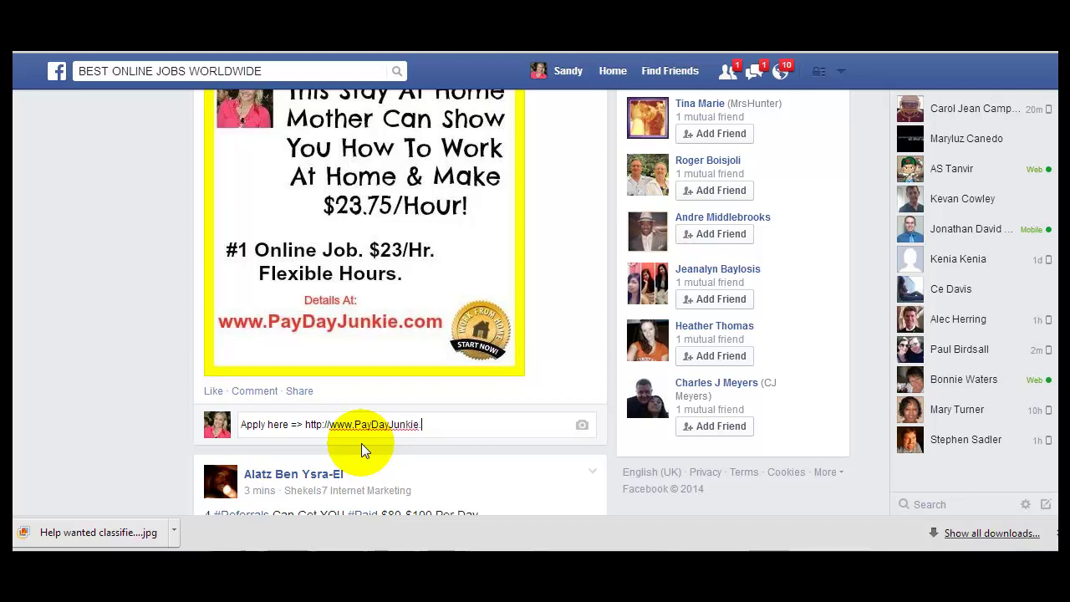
pyautogui.write('com')
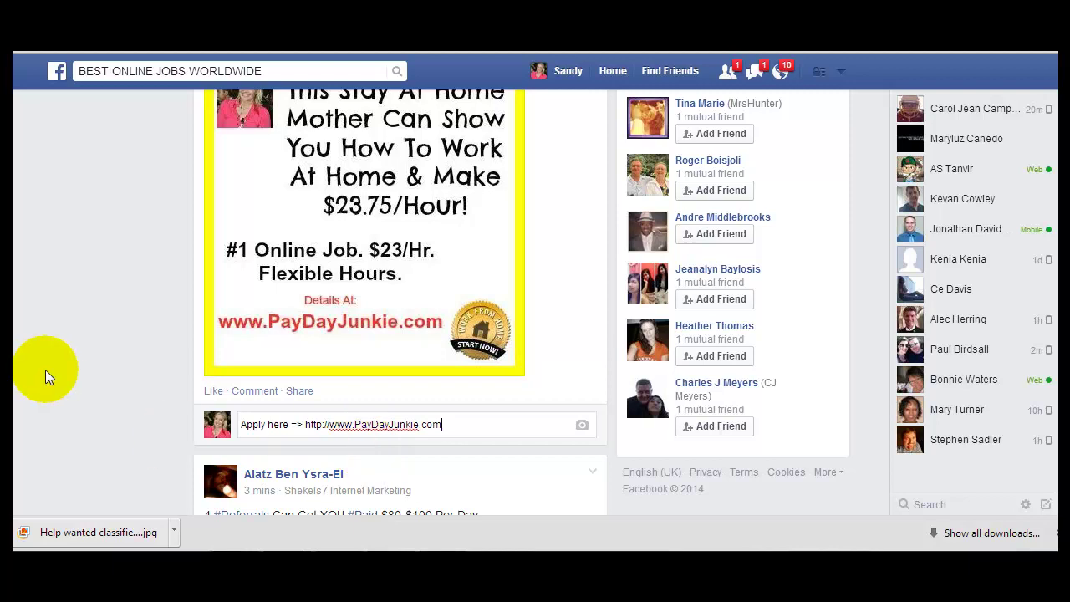
pyautogui.press('Return')
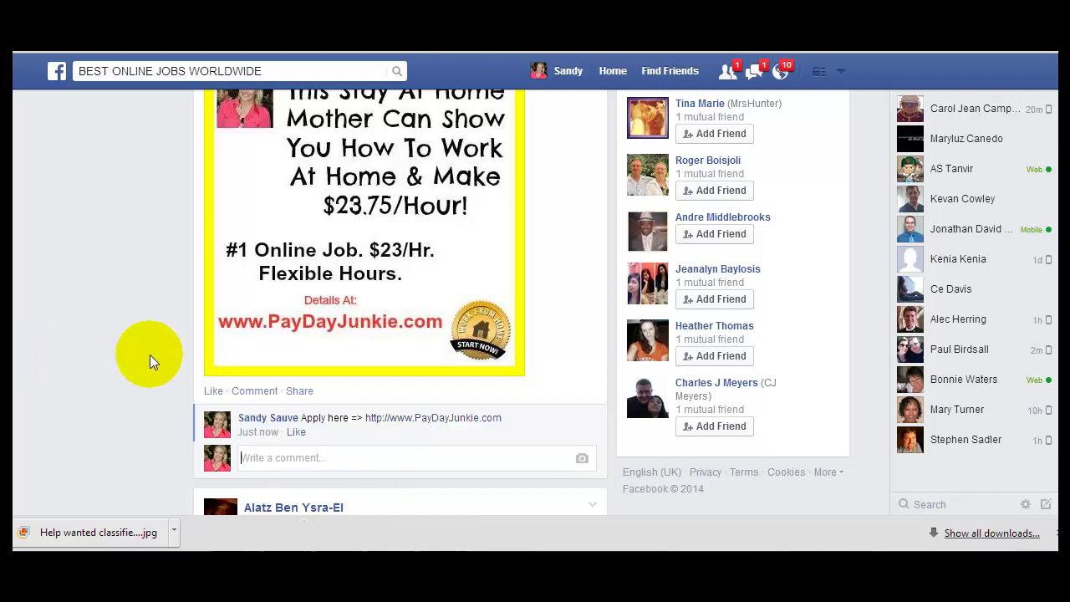
# Open the News Feed and check how the group ad post and its comment appear there.
pyautogui.scroll(1, 139, 384)
pyautogui.scroll(5, 139, 384)
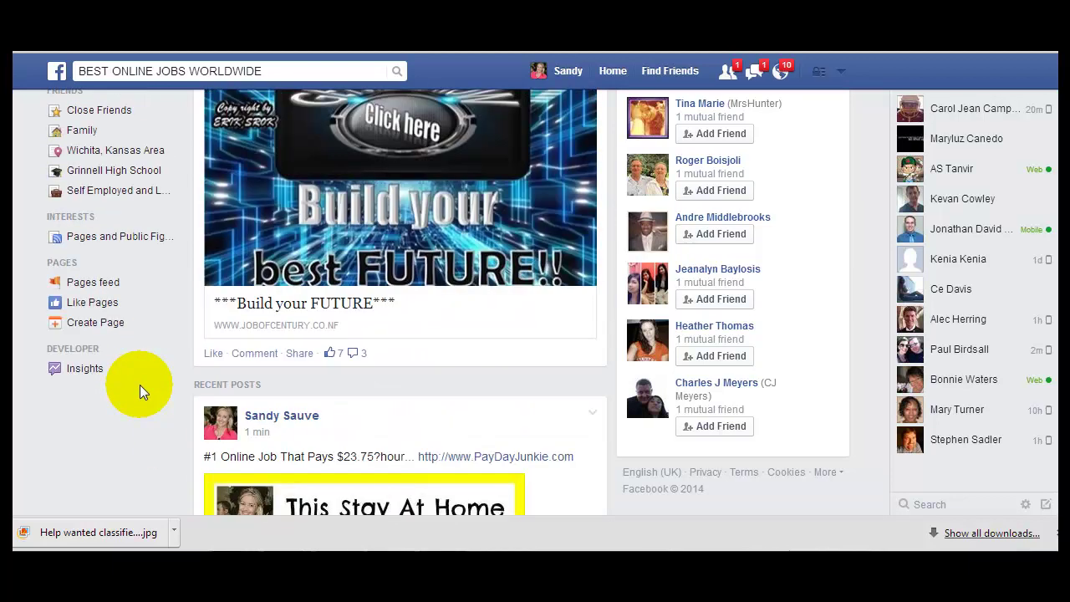
pyautogui.scroll(10, 138, 336)
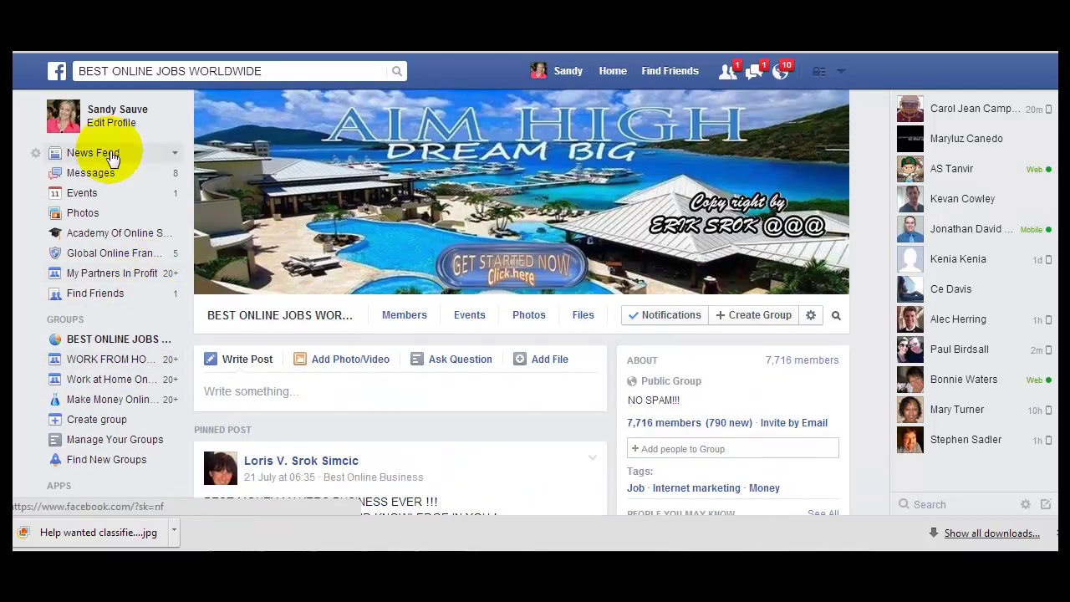
pyautogui.click(122, 153)
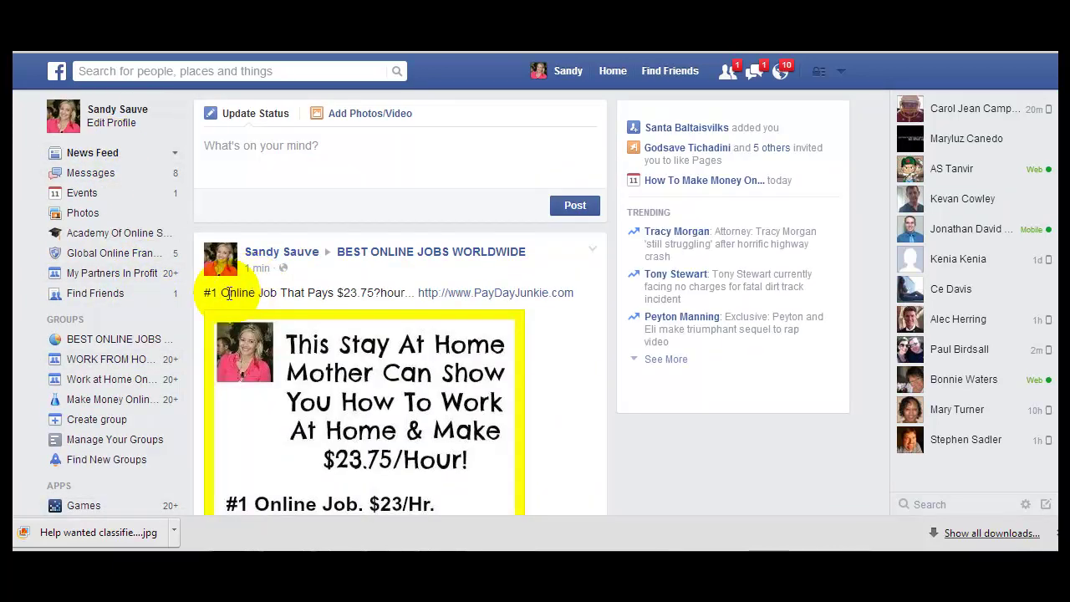
pyautogui.scroll(-6, 601, 400)
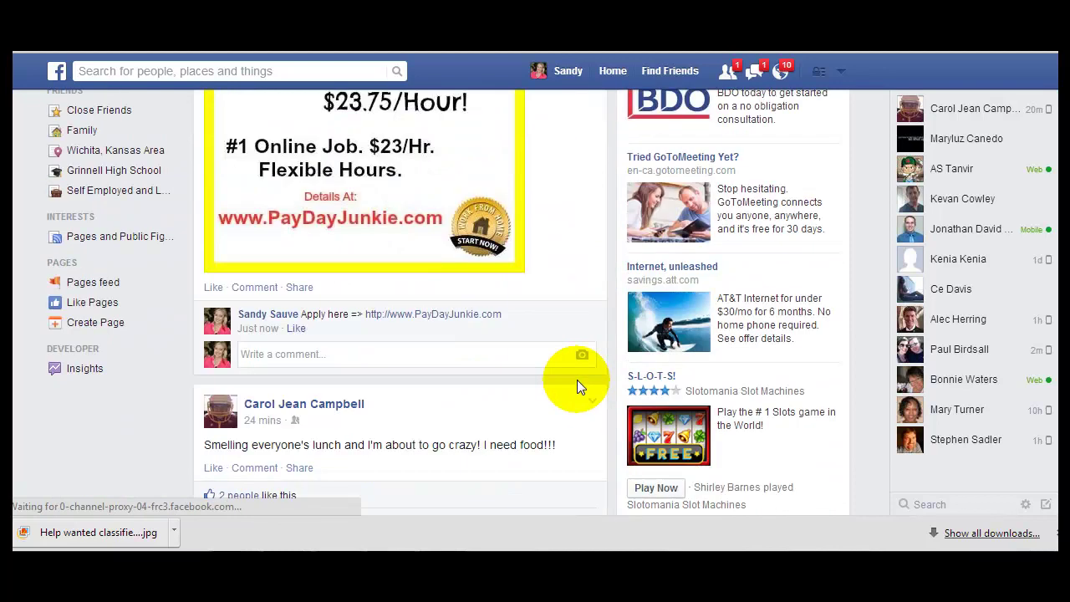
pyautogui.scroll(3, 576, 379)
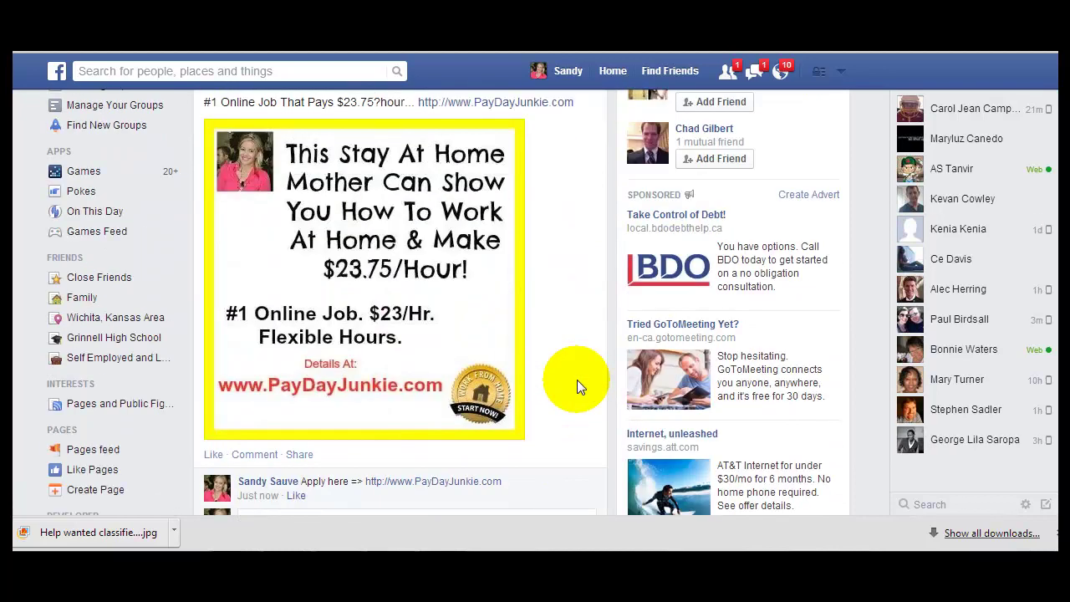